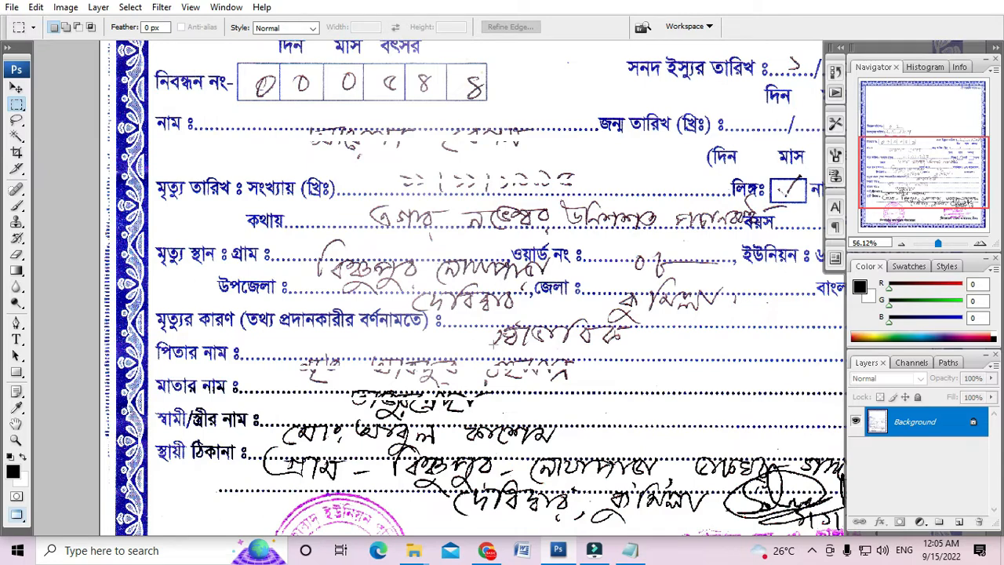
# Look over the scanned death registration form, checking its handwritten entries and the registration number fields.
pyautogui.moveTo(458, 258); pyautogui.dragTo(447, 351)
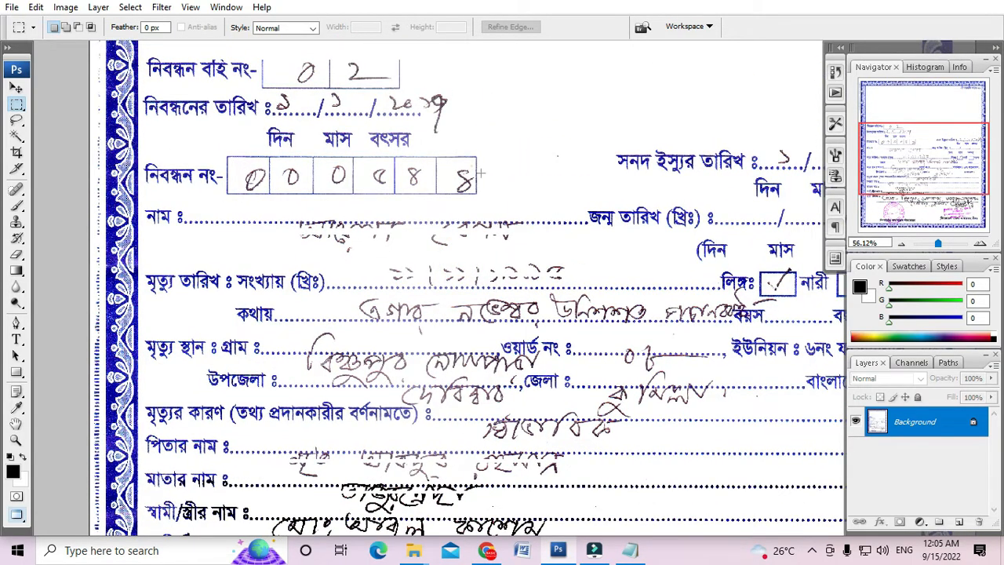
pyautogui.scroll(-2, 430, 232)
pyautogui.moveTo(592, 301); pyautogui.dragTo(454, 164)
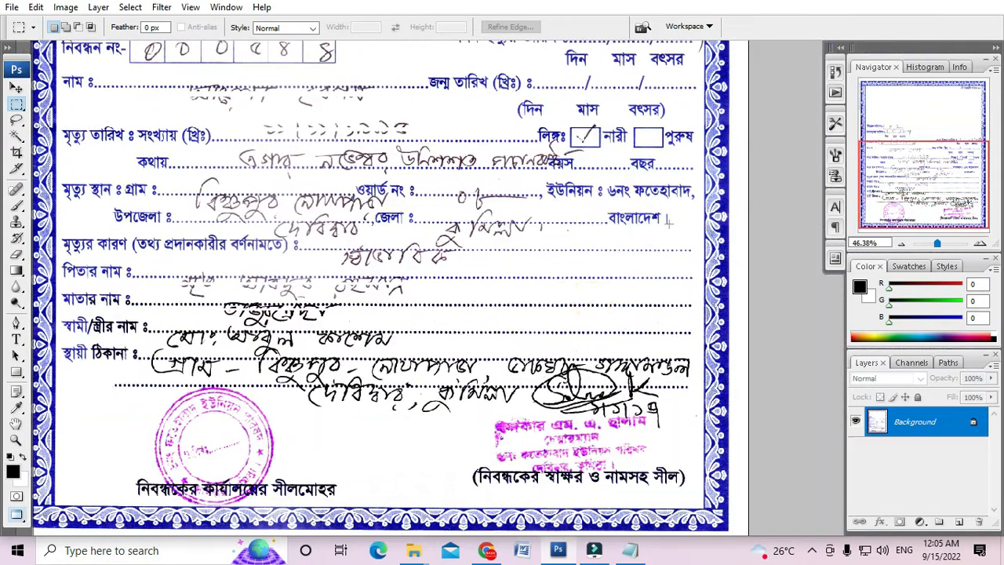
pyautogui.moveTo(371, 275); pyautogui.dragTo(483, 320)
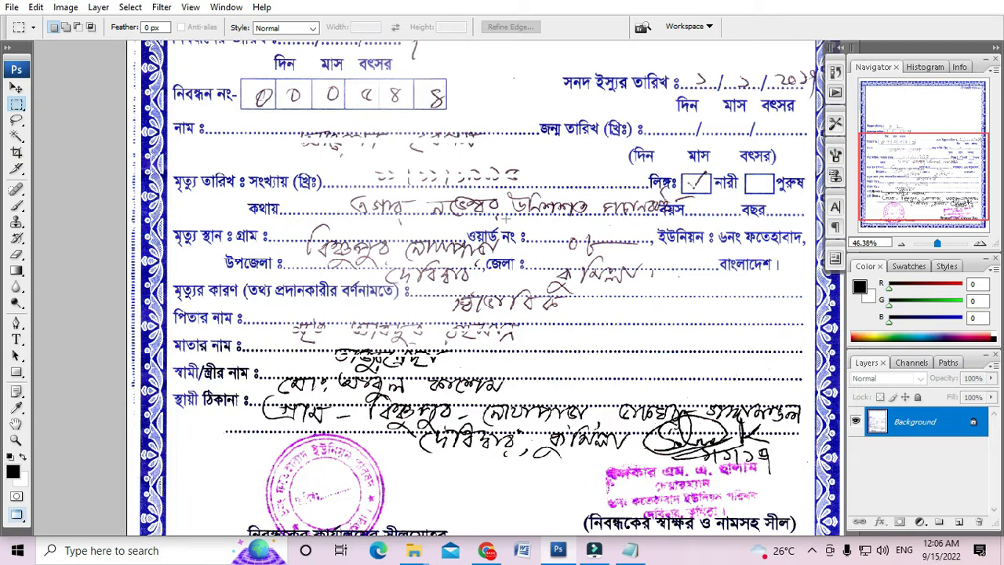
pyautogui.scroll(2, 380, 189)
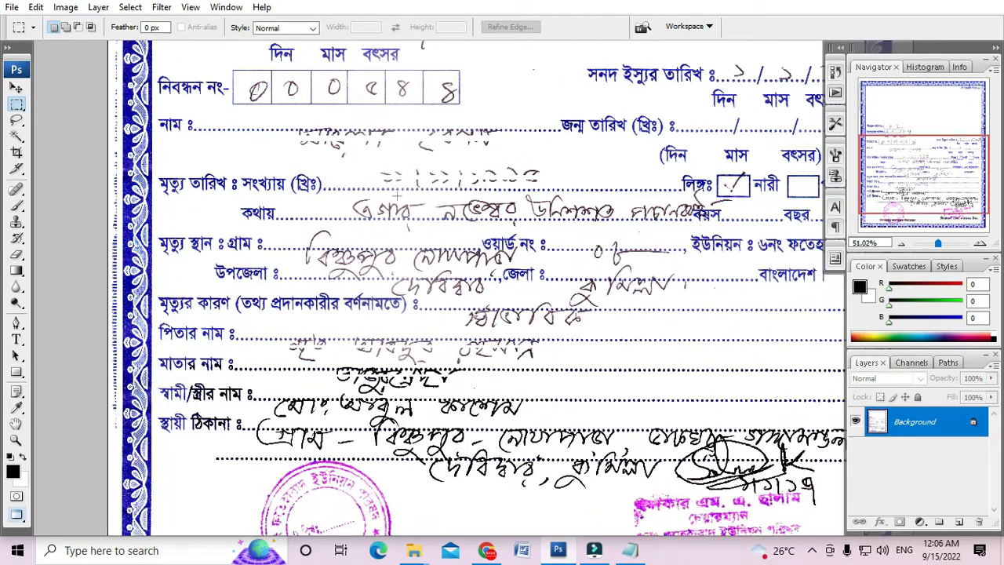
pyautogui.moveTo(331, 156); pyautogui.dragTo(410, 280)
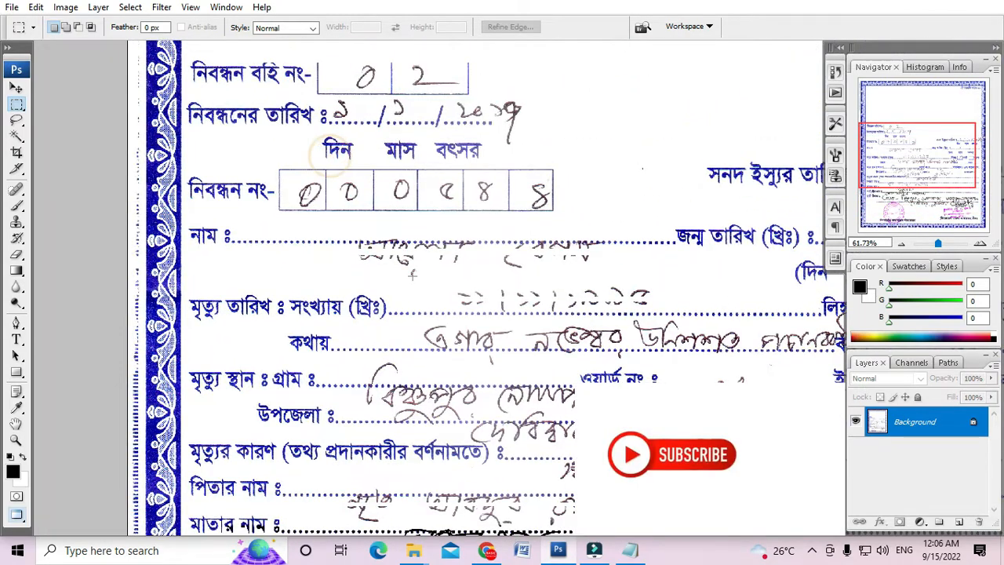
pyautogui.scroll(-4, 421, 289)
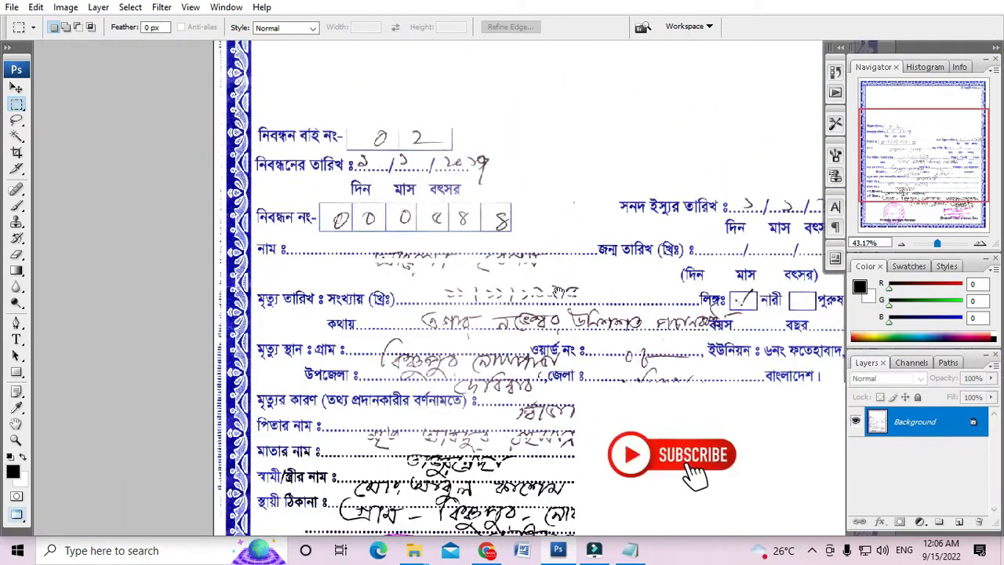
pyautogui.scroll(-2, 487, 266)
pyautogui.moveTo(295, 338); pyautogui.dragTo(409, 284)
pyautogui.scroll(3, 388, 238)
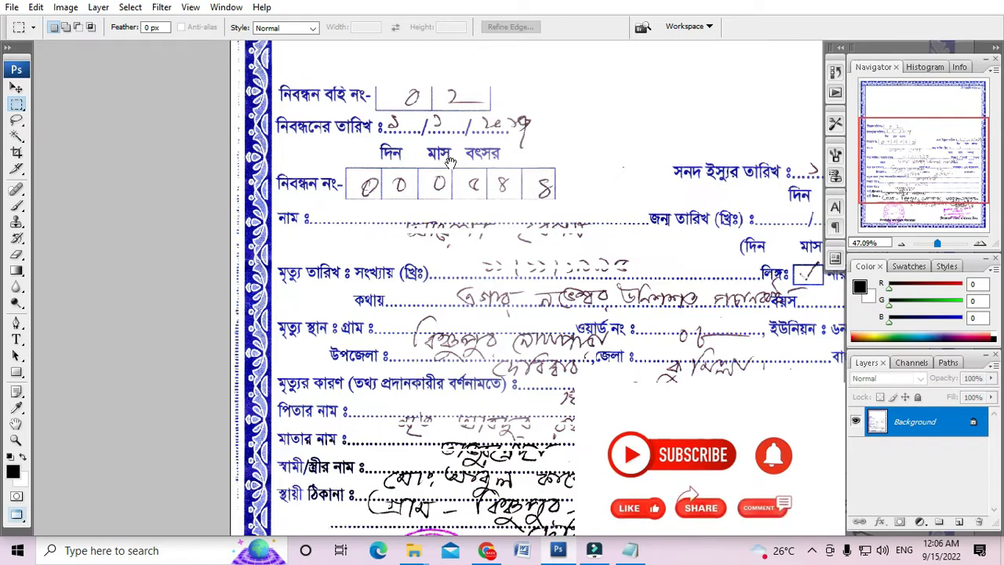
pyautogui.moveTo(450, 162); pyautogui.dragTo(300, 260)
pyautogui.scroll(7, 234, 232)
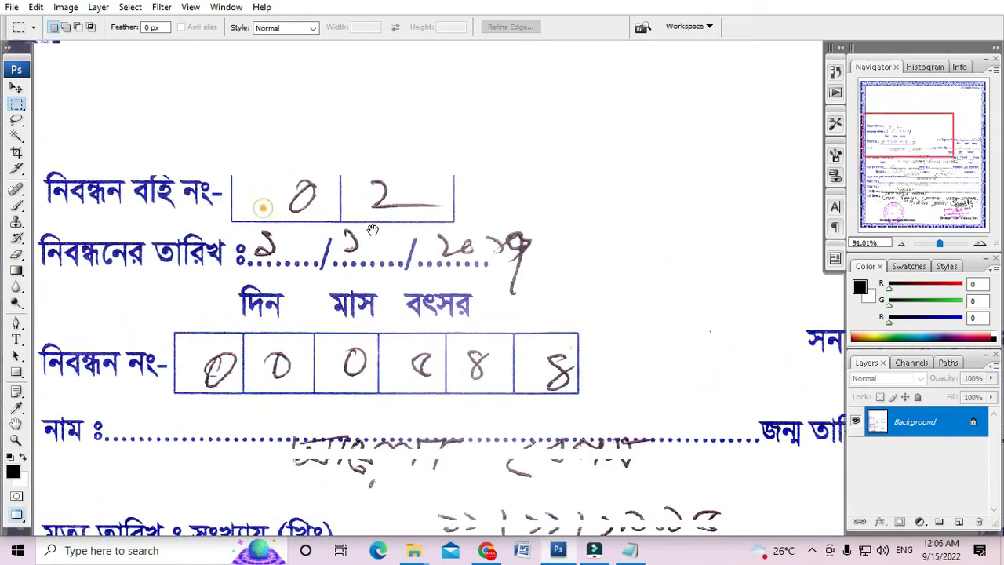
pyautogui.moveTo(263, 208); pyautogui.dragTo(341, 235)
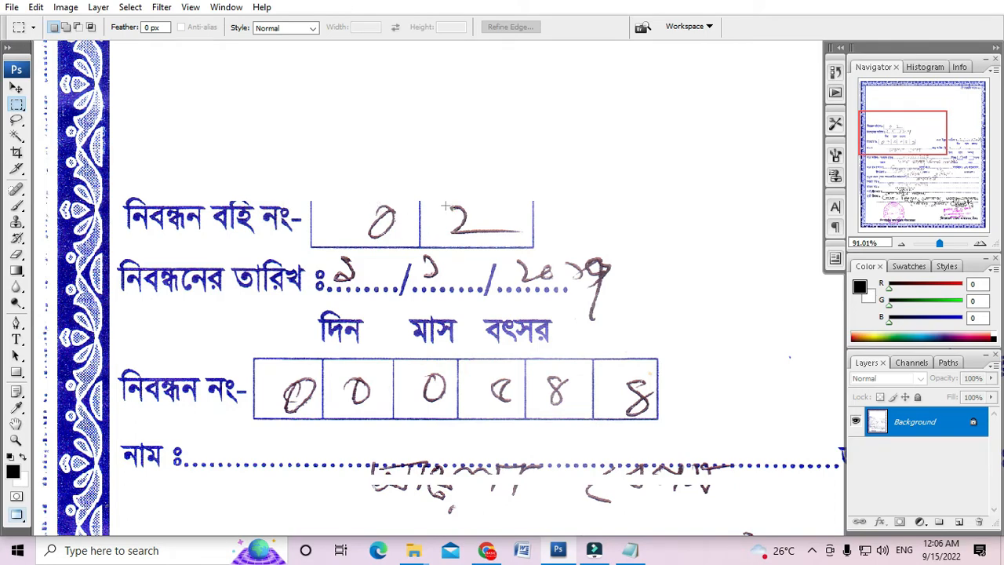
# Erase the handwritten digits from both registration book number boxes using Rectangular Marquee selections.
pyautogui.rightClick(17, 109)
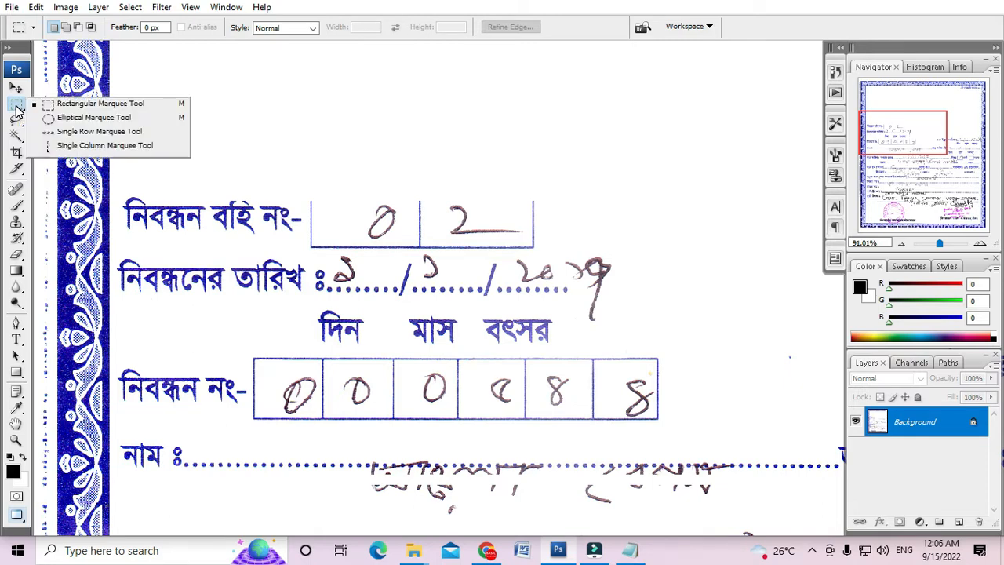
pyautogui.click(112, 105)
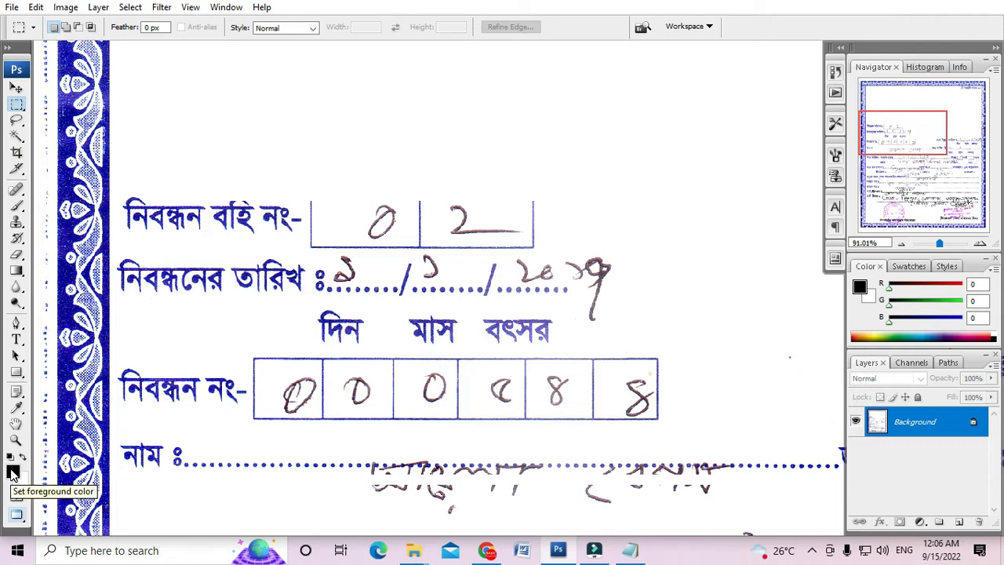
pyautogui.scroll(3, 390, 295)
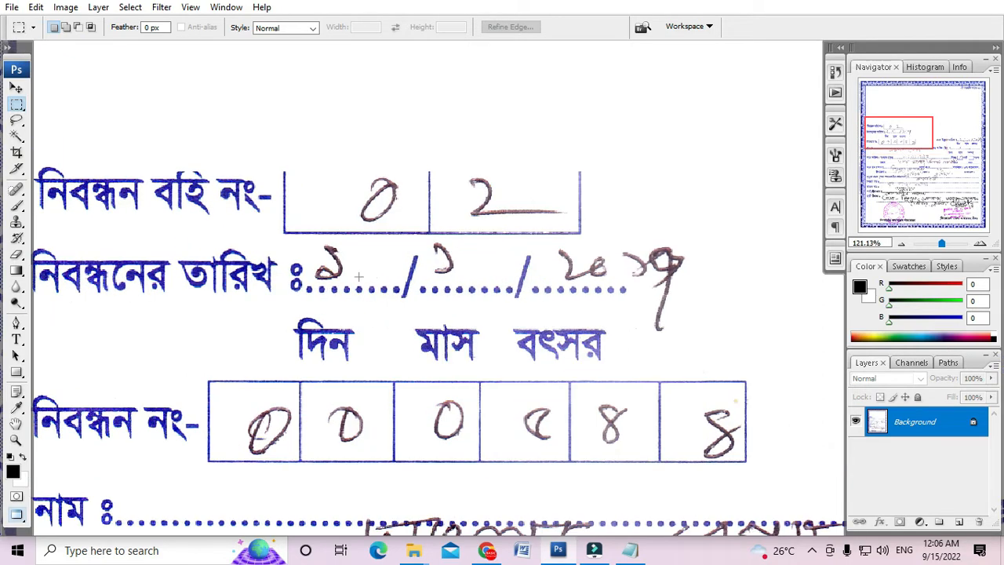
pyautogui.moveTo(283, 65); pyautogui.dragTo(363, 192)
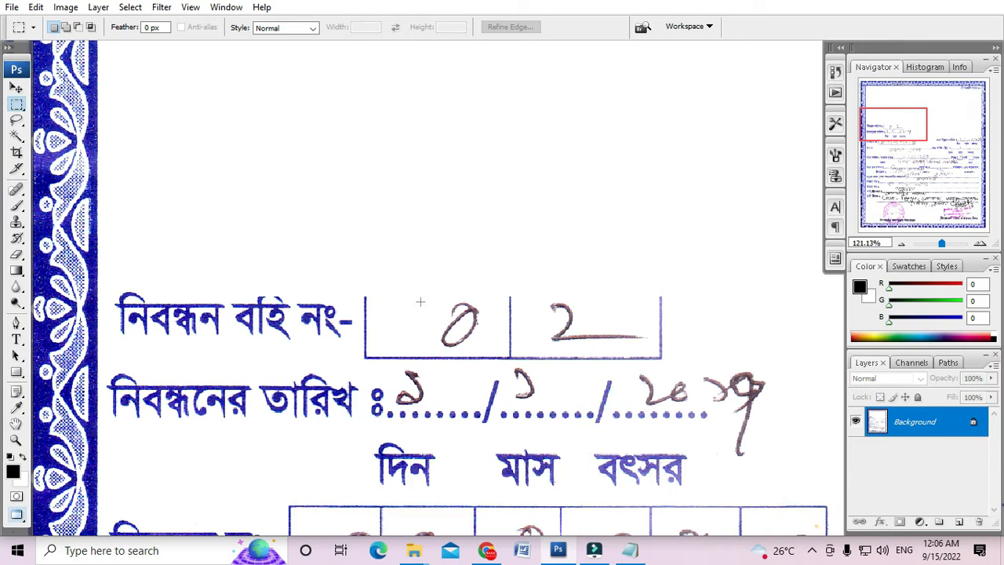
pyautogui.moveTo(418, 296); pyautogui.dragTo(494, 348)
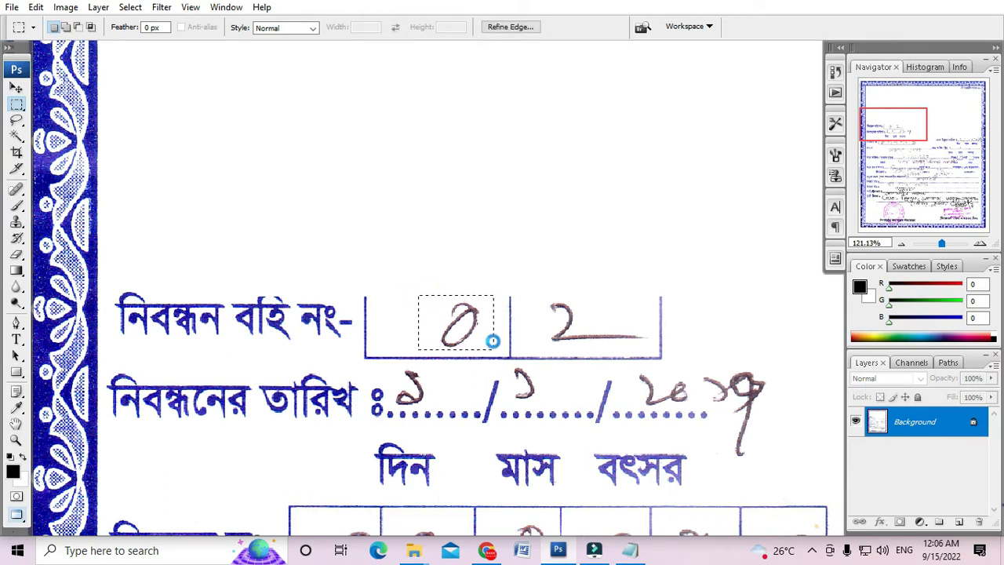
pyautogui.press('Delete')
pyautogui.moveTo(540, 295)
pyautogui.mouseDown()
pyautogui.moveTo(628, 348)
pyautogui.moveTo(657, 351)
pyautogui.mouseUp()
pyautogui.press('Delete')
pyautogui.hotkey('ctrl', 'd')
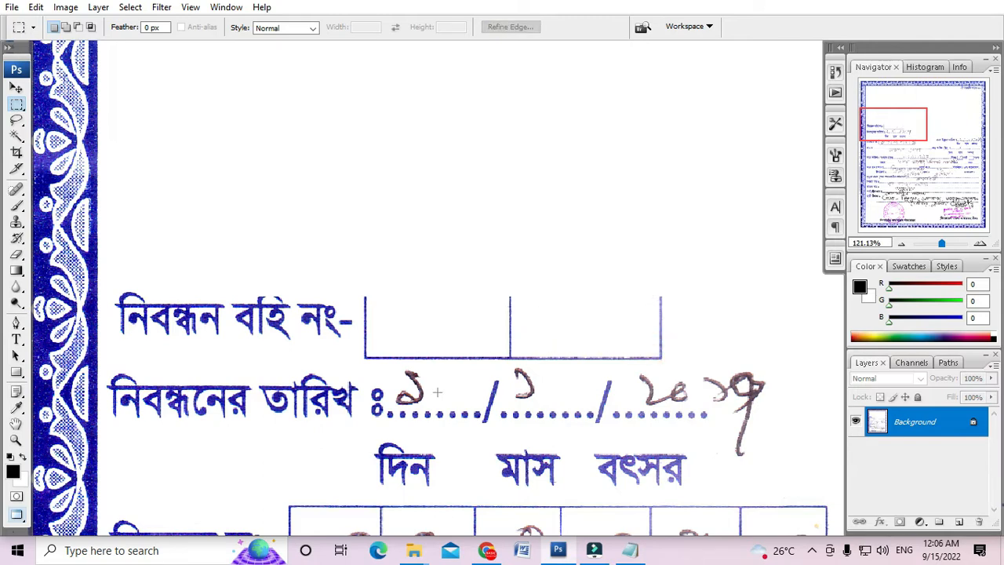
# Erase the handwritten day and month above the dotted line of the registration date.
pyautogui.moveTo(360, 489); pyautogui.dragTo(408, 403)
pyautogui.scroll(3, 411, 403)
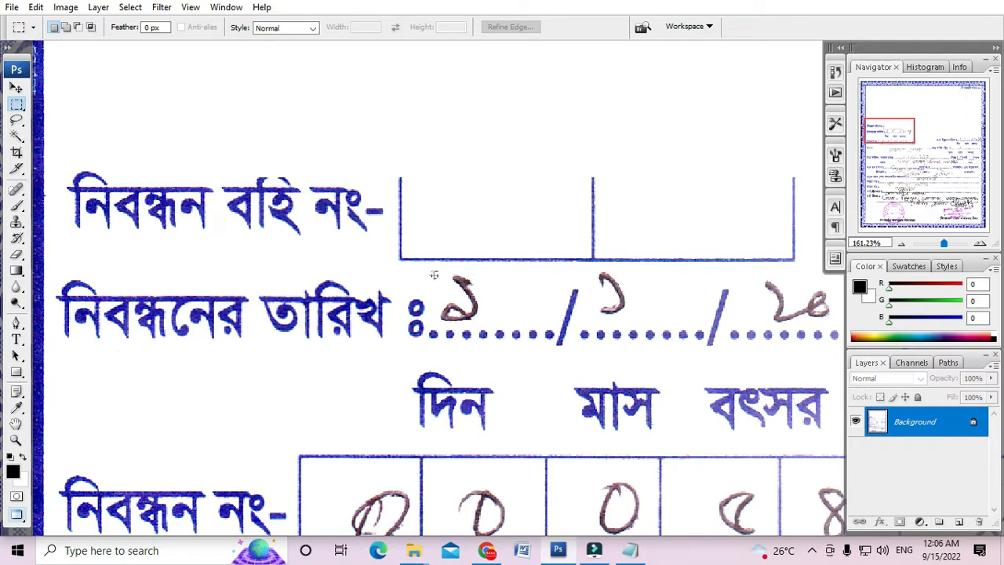
pyautogui.moveTo(434, 275); pyautogui.dragTo(514, 324)
pyautogui.press('Delete')
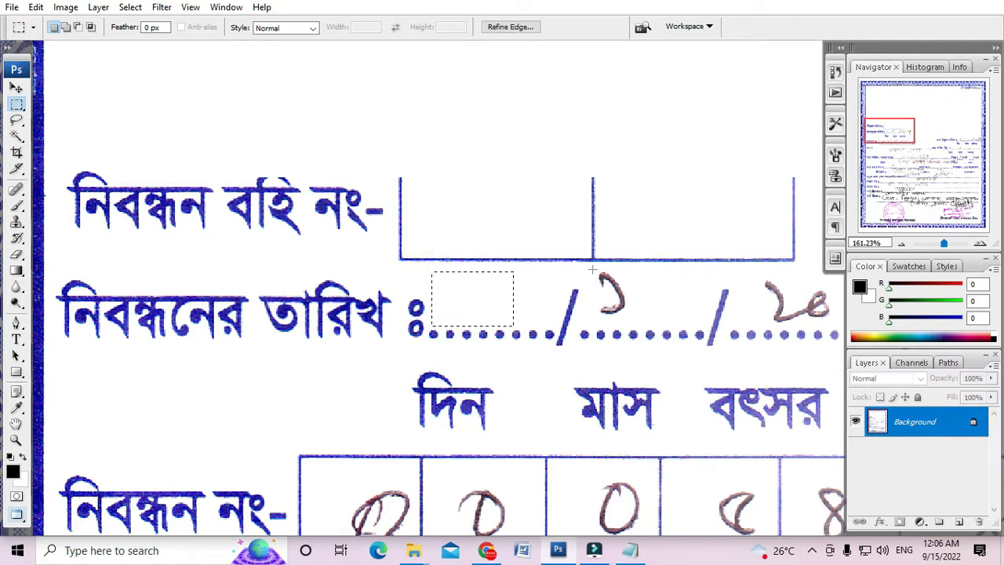
pyautogui.moveTo(592, 270); pyautogui.dragTo(649, 312)
pyautogui.press('Delete')
pyautogui.click(662, 316)
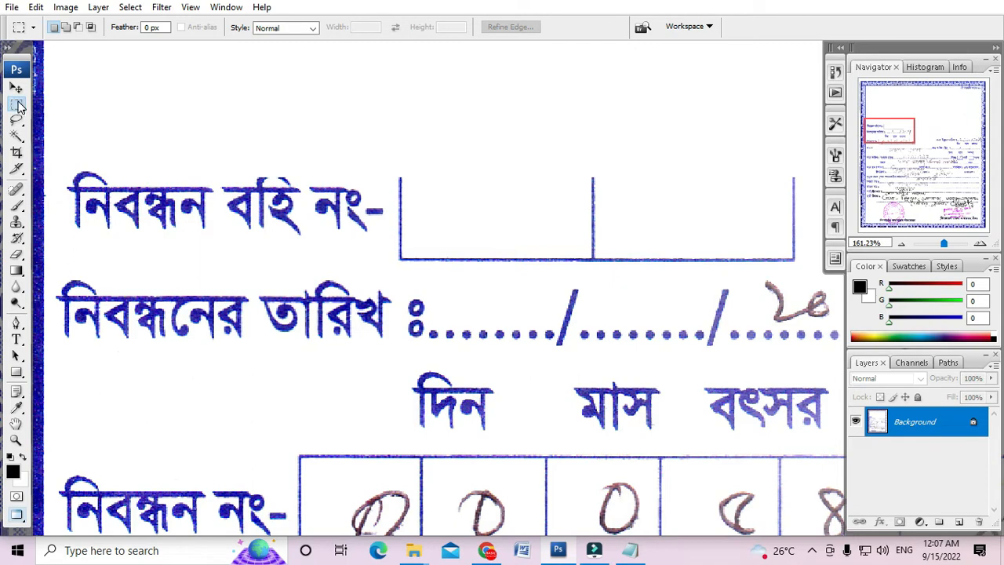
# Erase the handwritten year of the registration date, including the long tail of its last digit.
pyautogui.moveTo(625, 268); pyautogui.dragTo(224, 208)
pyautogui.moveTo(357, 215); pyautogui.dragTo(455, 260)
pyautogui.press('Delete')
pyautogui.moveTo(435, 208); pyautogui.dragTo(532, 252)
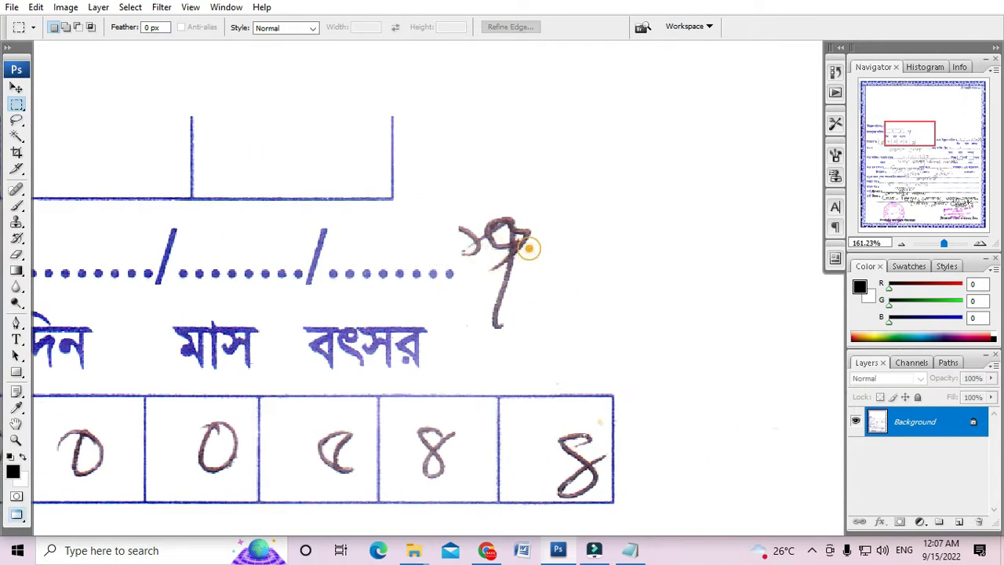
pyautogui.click(558, 262)
pyautogui.moveTo(437, 210); pyautogui.dragTo(532, 255)
pyautogui.press('Delete')
pyautogui.click(547, 262)
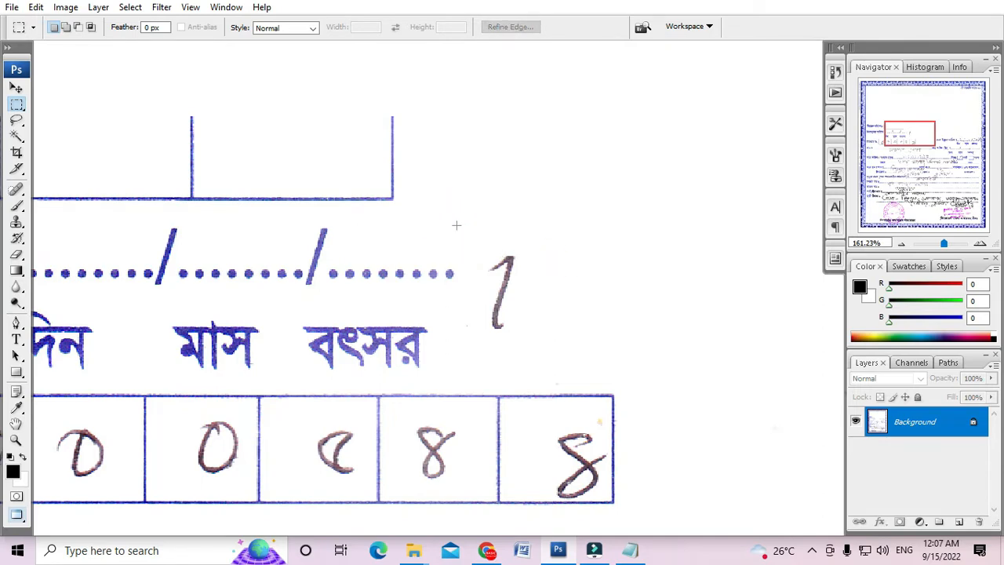
pyautogui.moveTo(457, 225); pyautogui.dragTo(566, 346)
pyautogui.press('Delete')
pyautogui.click(578, 345)
pyautogui.scroll(-7, 578, 345)
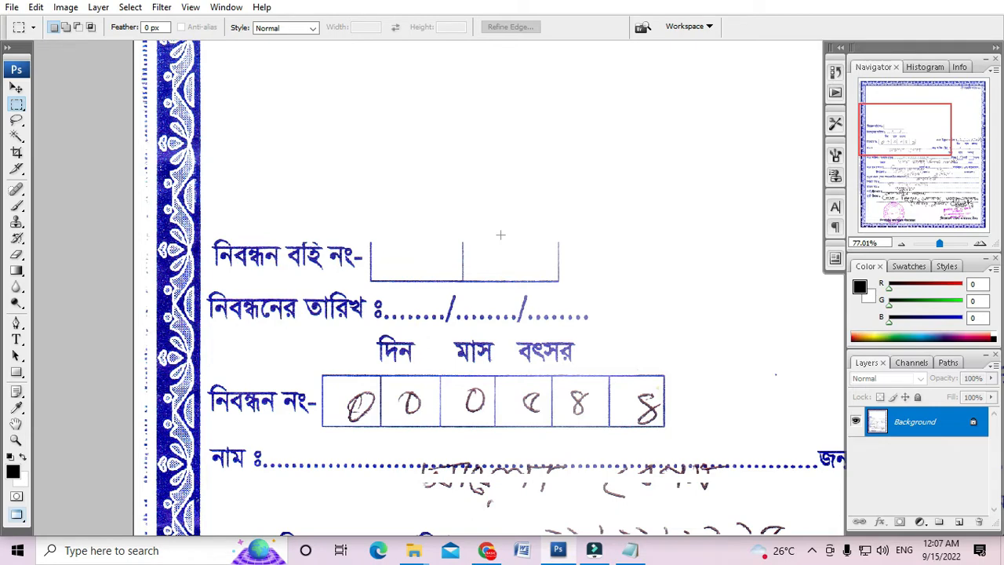
pyautogui.scroll(4, 500, 235)
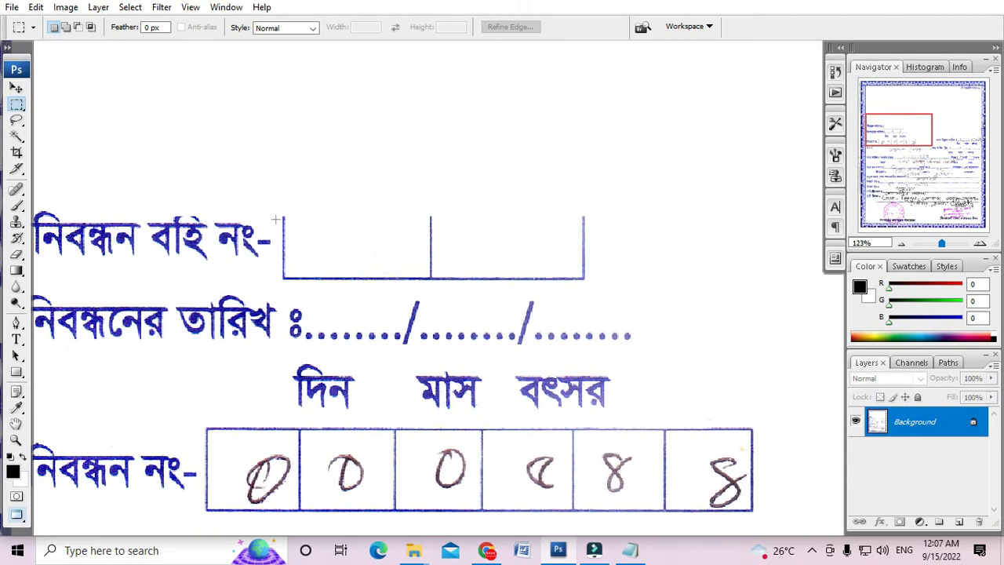
pyautogui.moveTo(279, 217); pyautogui.dragTo(641, 220)
pyautogui.click(648, 260)
pyautogui.scroll(2, 396, 295)
pyautogui.click(381, 291)
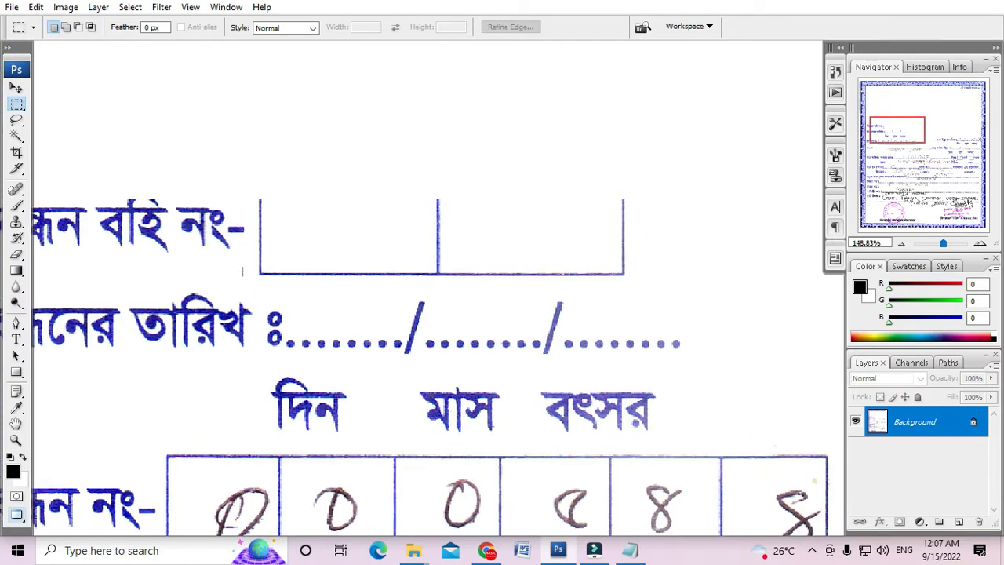
# Copy the bottom border of the registration book number boxes to a new layer and move it above their open tops.
pyautogui.moveTo(251, 270); pyautogui.dragTo(630, 275)
pyautogui.hotkey('ctrl', 'j')
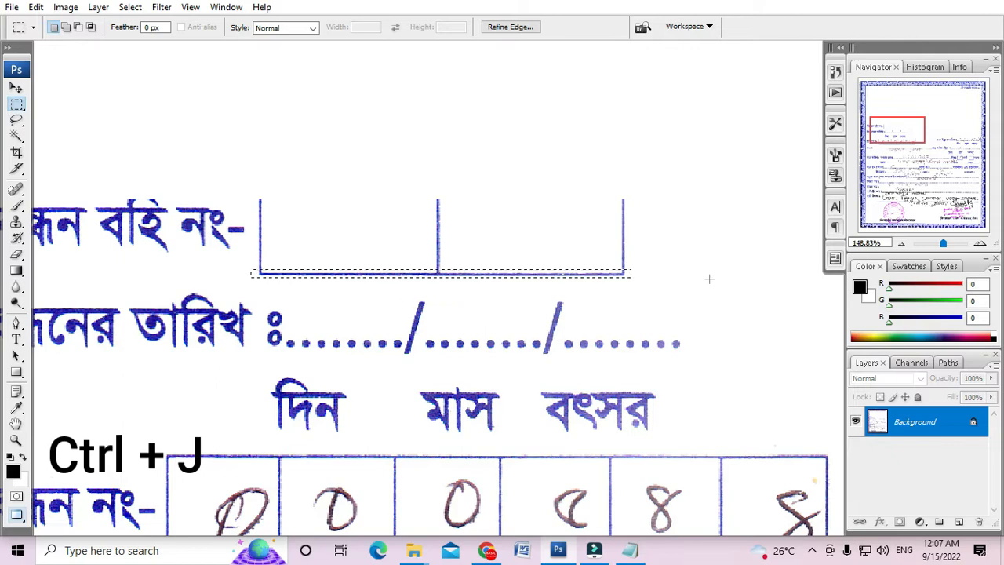
pyautogui.hotkey('ctrl', 'j')
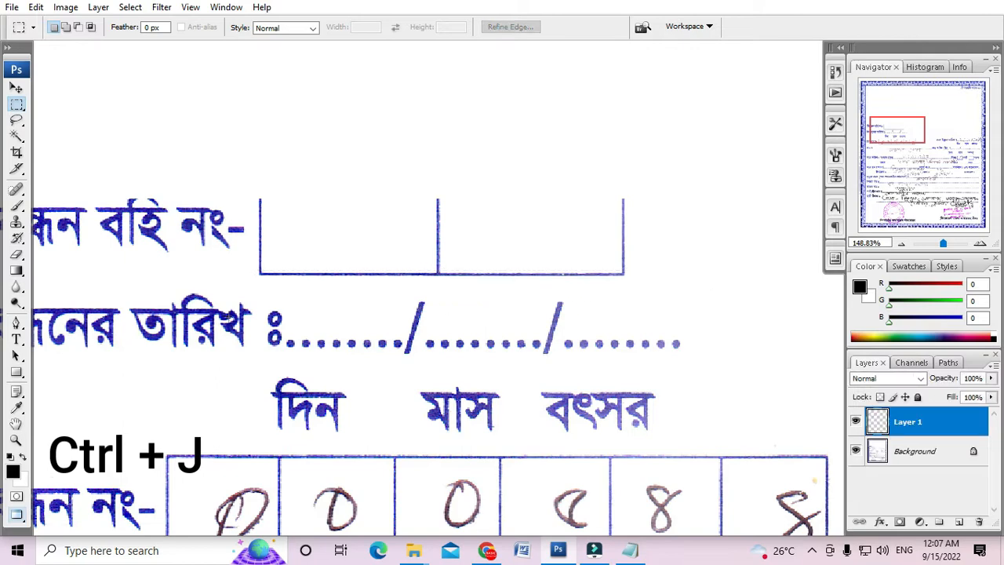
pyautogui.press('v')
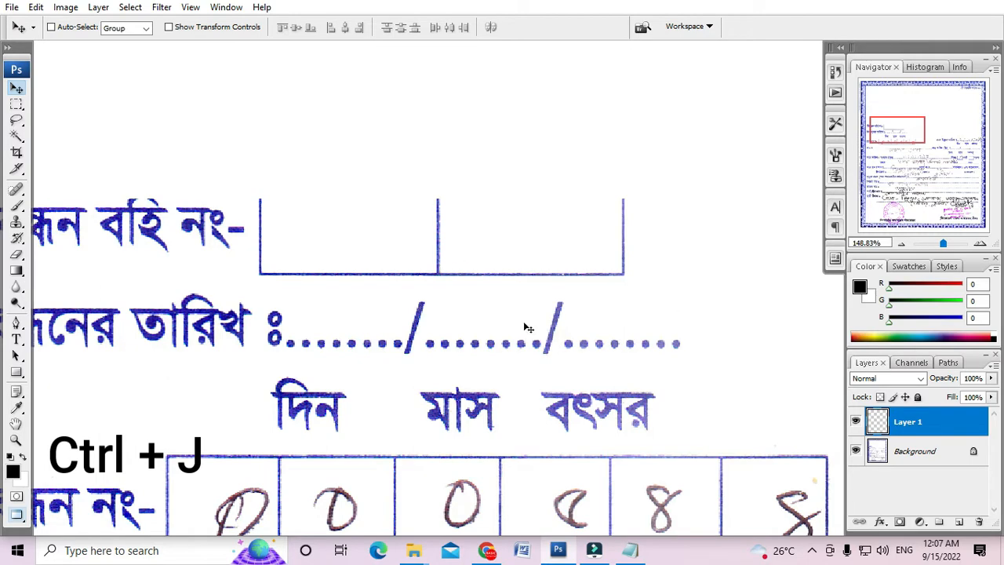
pyautogui.scroll(1, 649, 343)
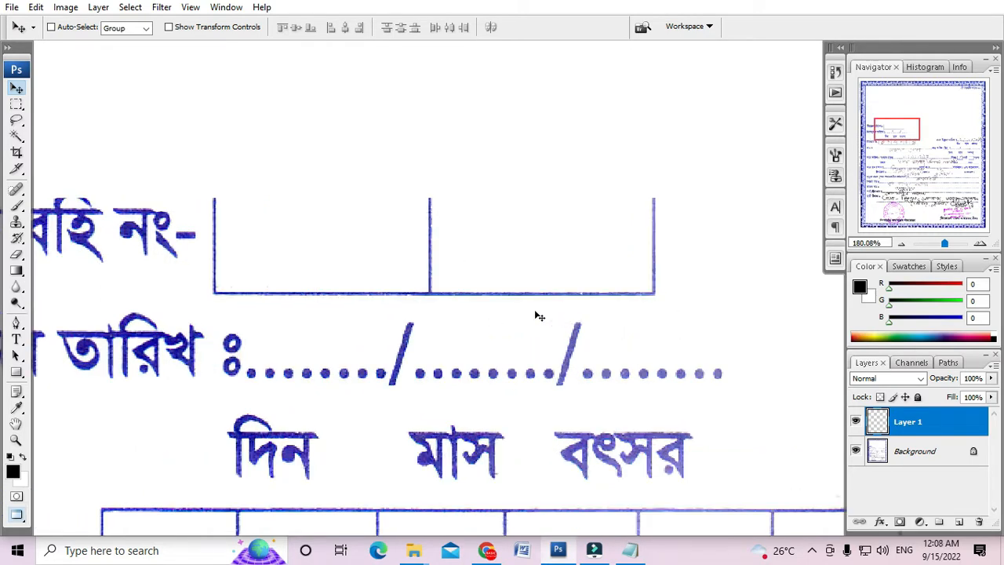
pyautogui.moveTo(518, 298); pyautogui.dragTo(525, 184)
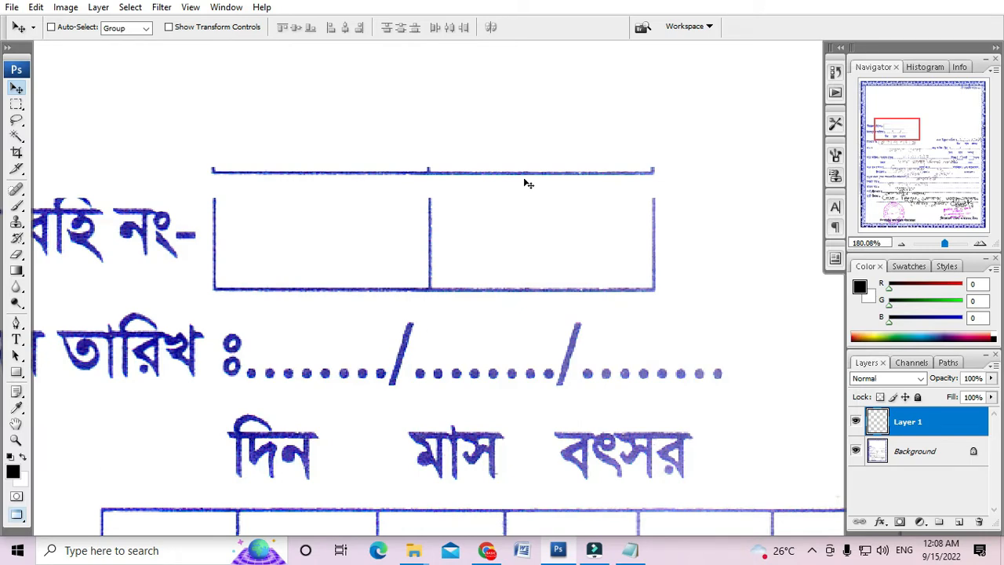
pyautogui.hotkey('ctrl', 't')
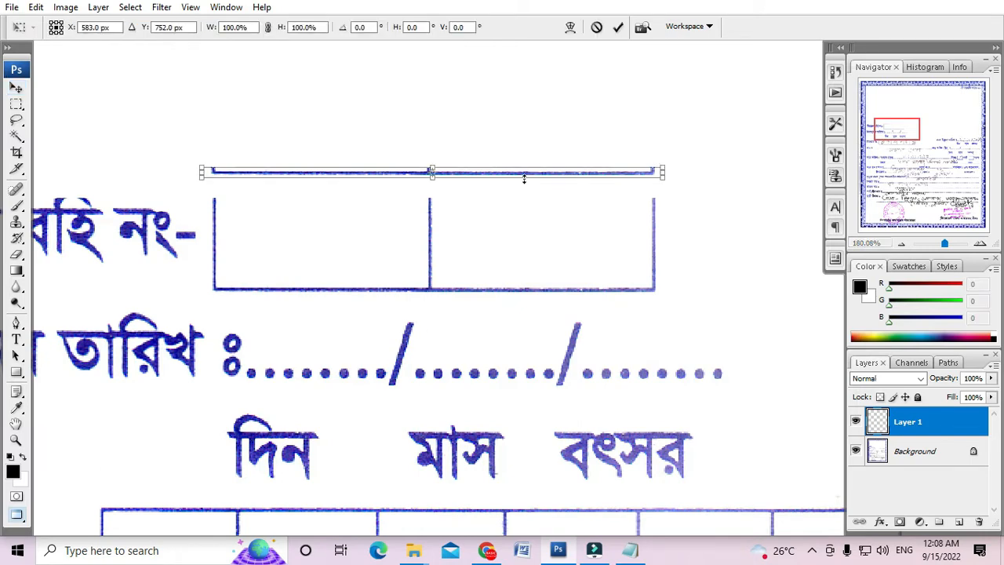
pyautogui.rightClick(551, 175)
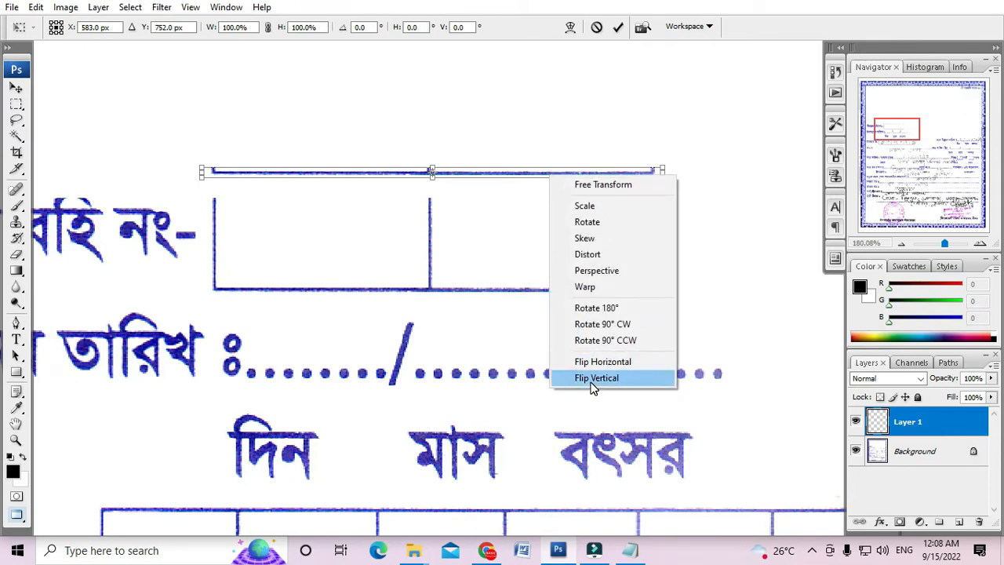
pyautogui.click(685, 154)
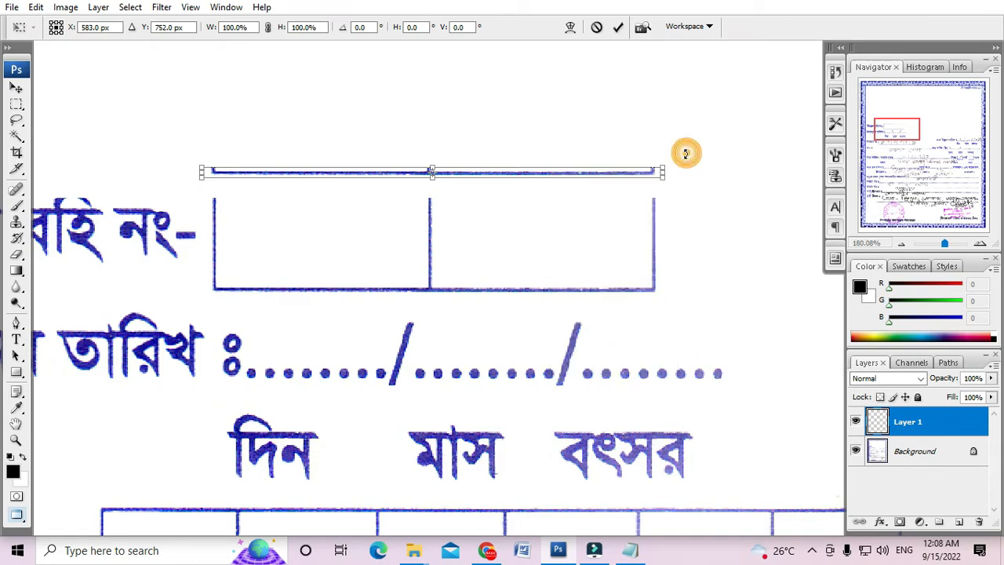
pyautogui.press('Escape')
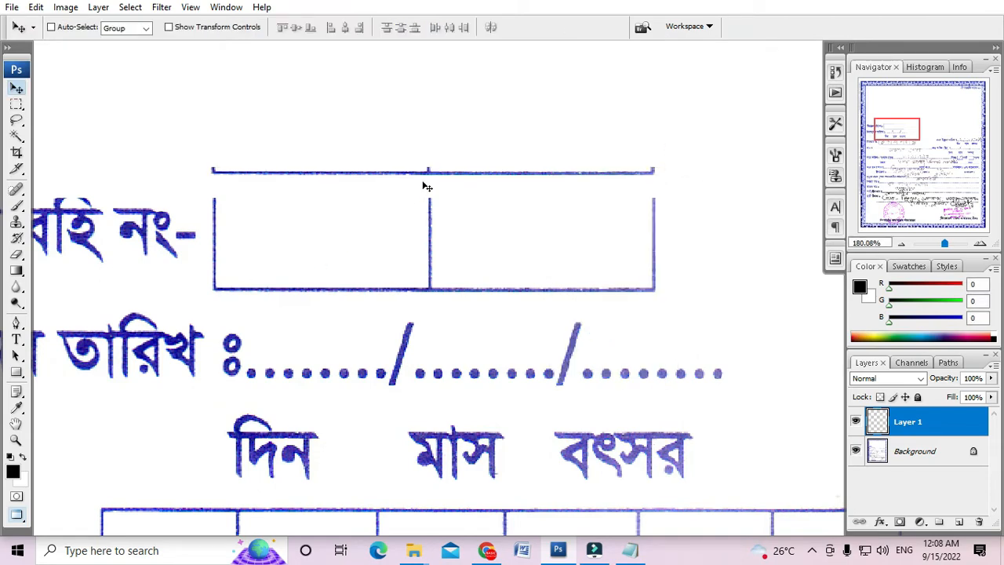
# Flip the copied border vertically with Free Transform and fit it onto the open tops of the registration book number boxes.
pyautogui.moveTo(451, 178)
pyautogui.mouseDown()
pyautogui.moveTo(448, 211)
pyautogui.moveTo(441, 179)
pyautogui.mouseUp()
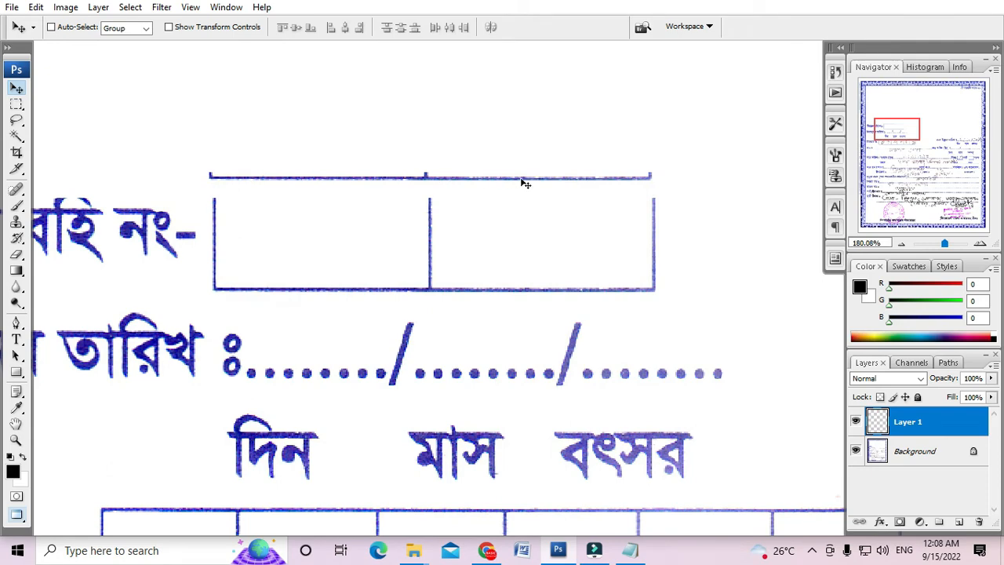
pyautogui.moveTo(521, 182); pyautogui.dragTo(539, 191)
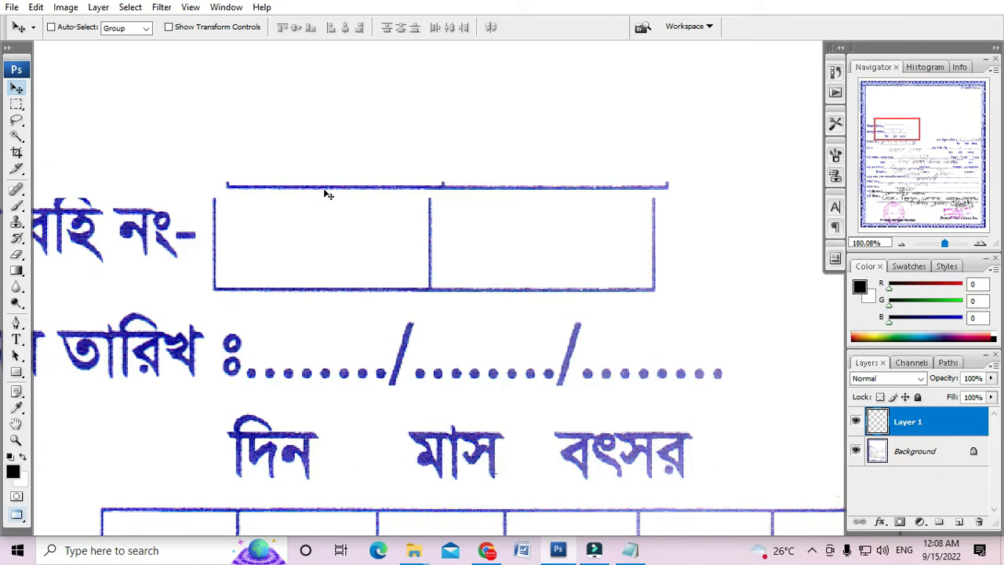
pyautogui.moveTo(355, 186); pyautogui.dragTo(353, 180)
pyautogui.hotkey('ctrl', 't')
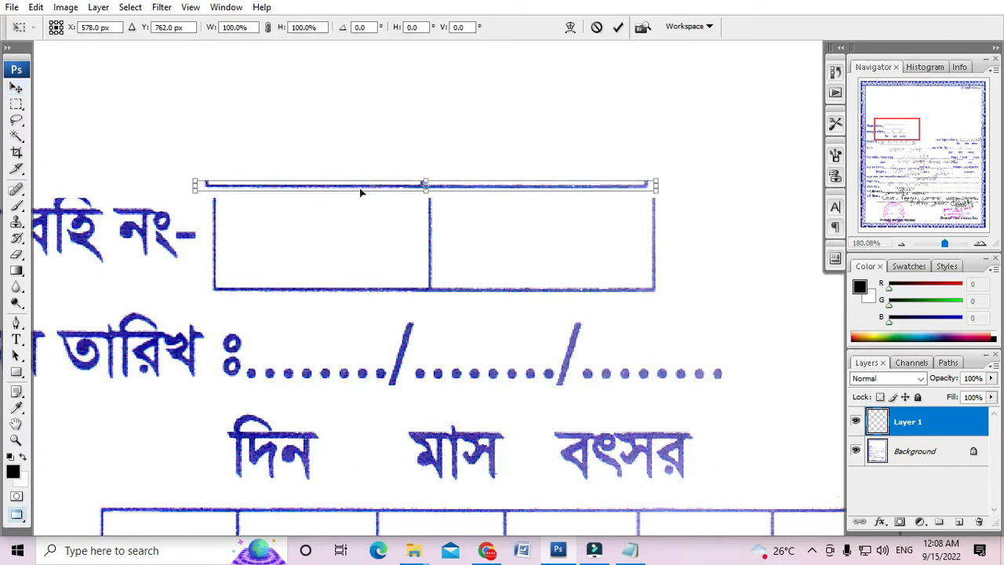
pyautogui.rightClick(361, 189)
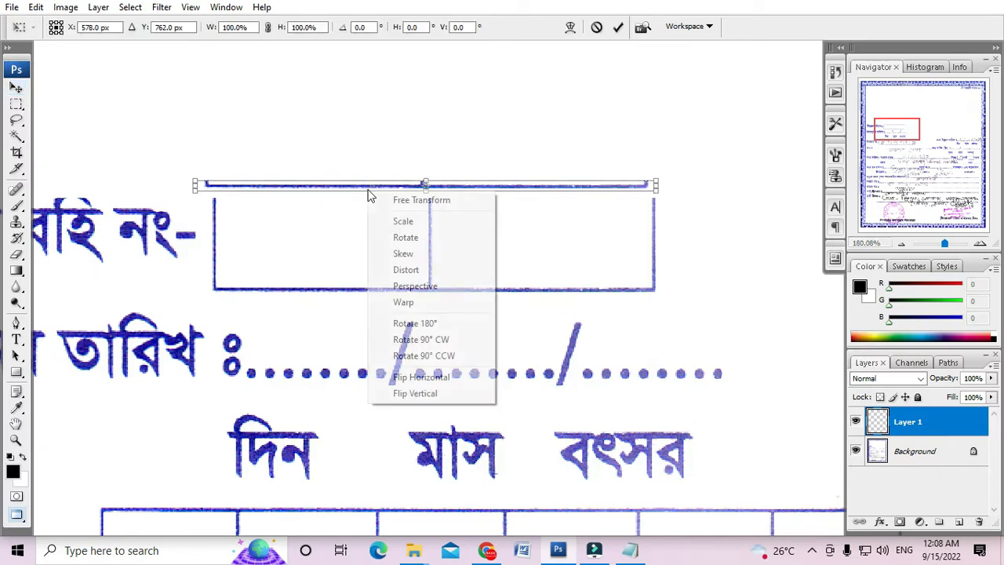
pyautogui.click(418, 393)
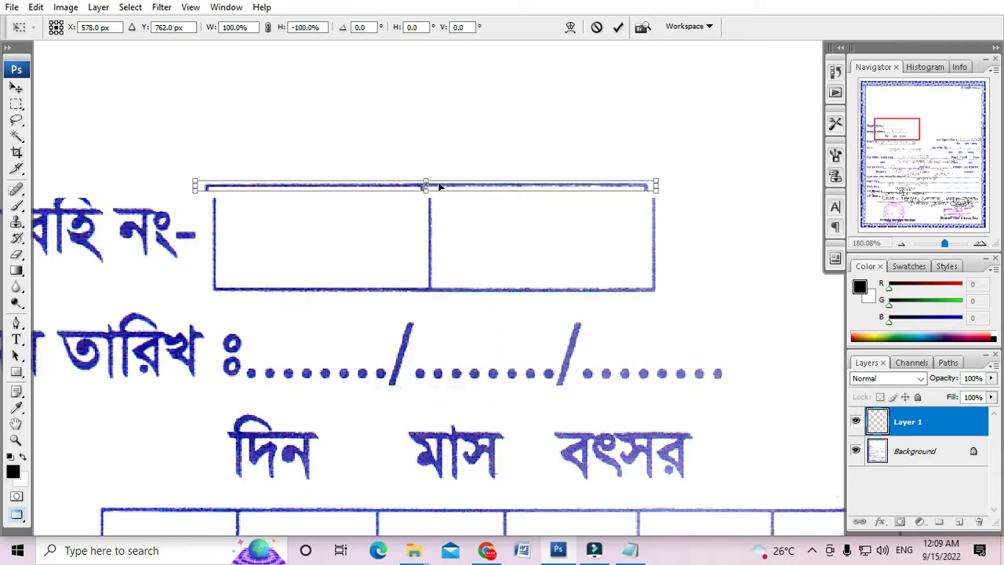
pyautogui.scroll(2, 465, 189)
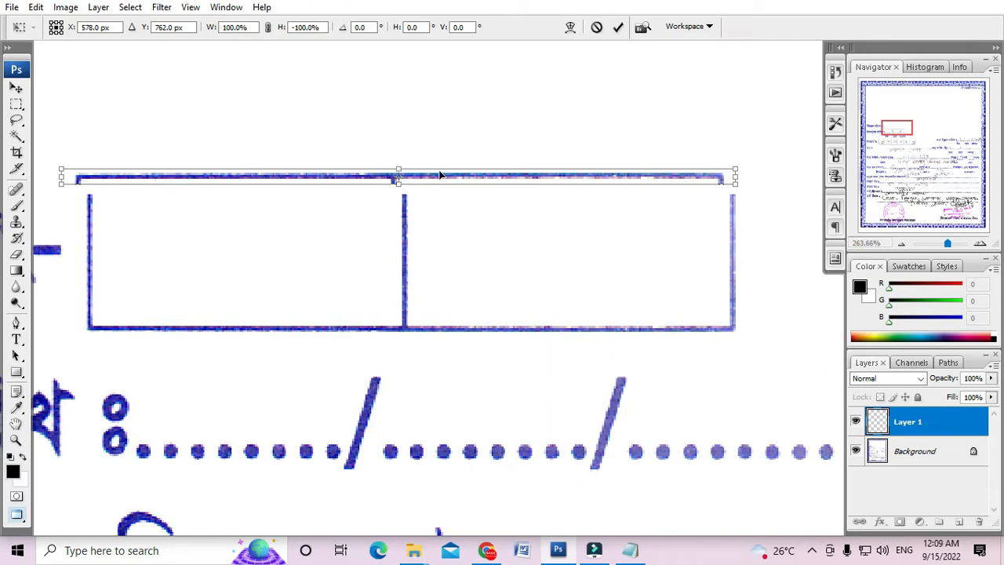
pyautogui.moveTo(444, 176); pyautogui.dragTo(453, 185)
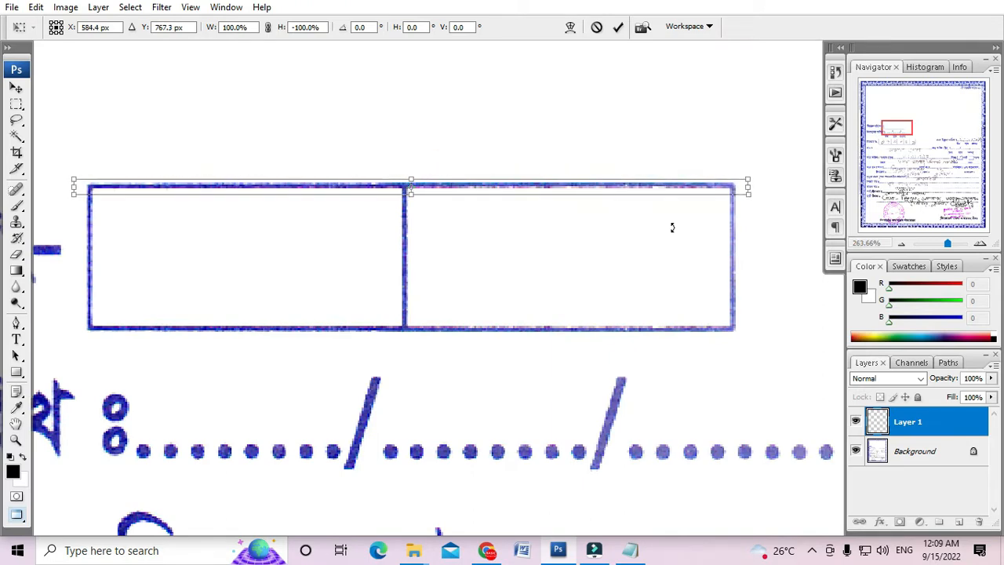
pyautogui.press('Return')
# Erase the handwritten digits from the first three registration number boxes on the Background layer using Rectangular Marquee selections.
pyautogui.scroll(-2, 605, 218)
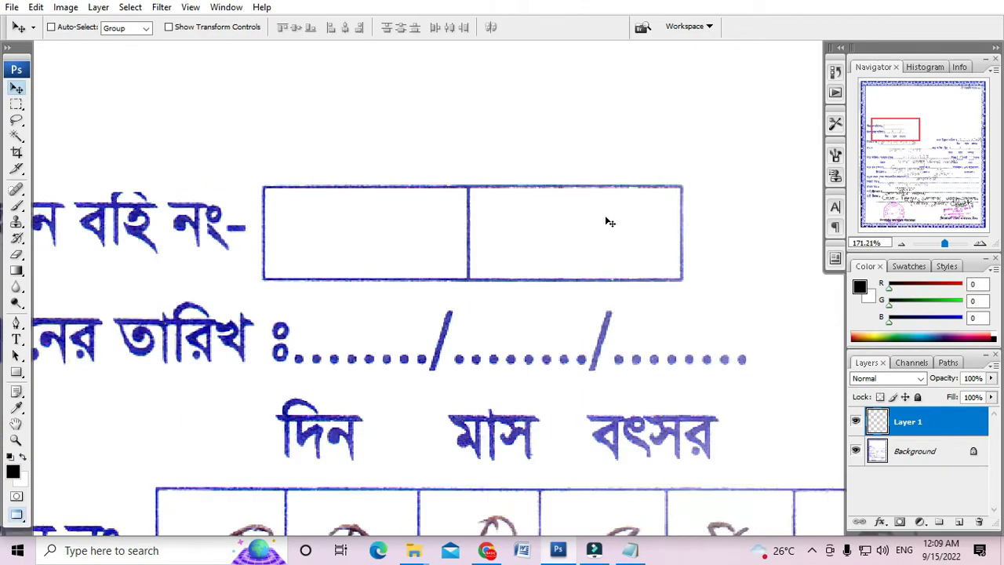
pyautogui.scroll(-1, 605, 221)
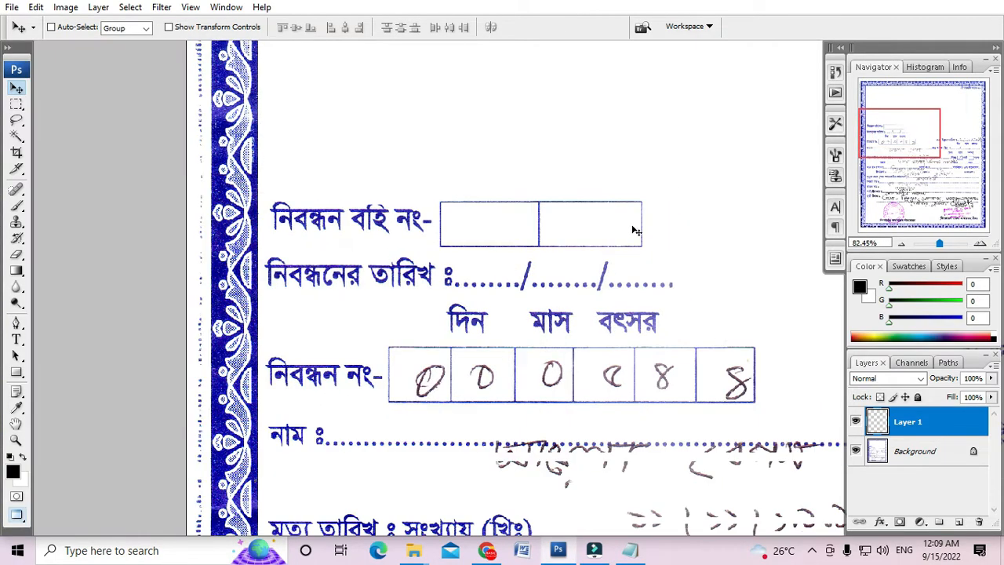
pyautogui.moveTo(657, 289); pyautogui.dragTo(620, 200)
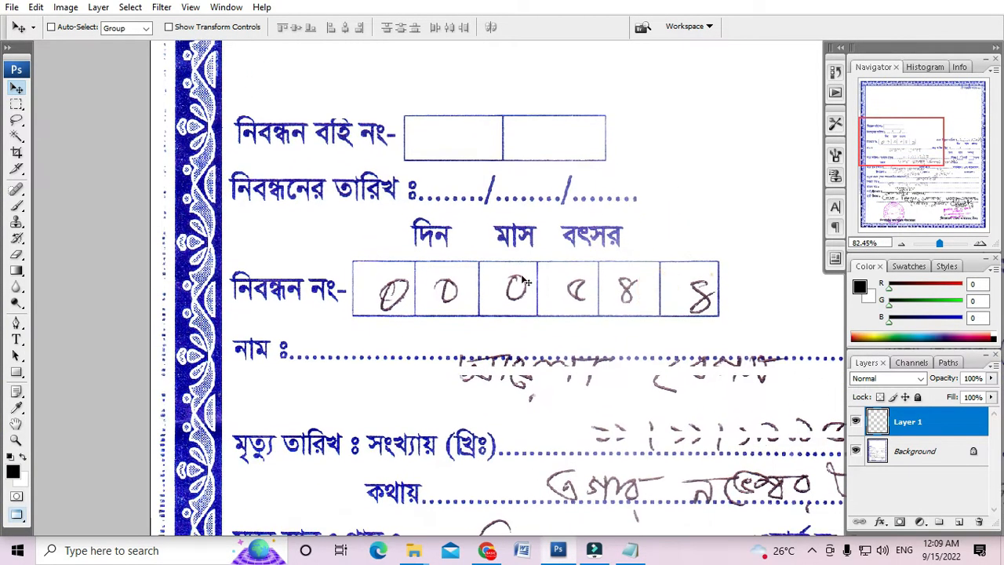
pyautogui.moveTo(414, 301); pyautogui.dragTo(427, 274)
pyautogui.scroll(3, 400, 260)
pyautogui.moveTo(496, 275); pyautogui.dragTo(450, 271)
pyautogui.scroll(-1, 450, 271)
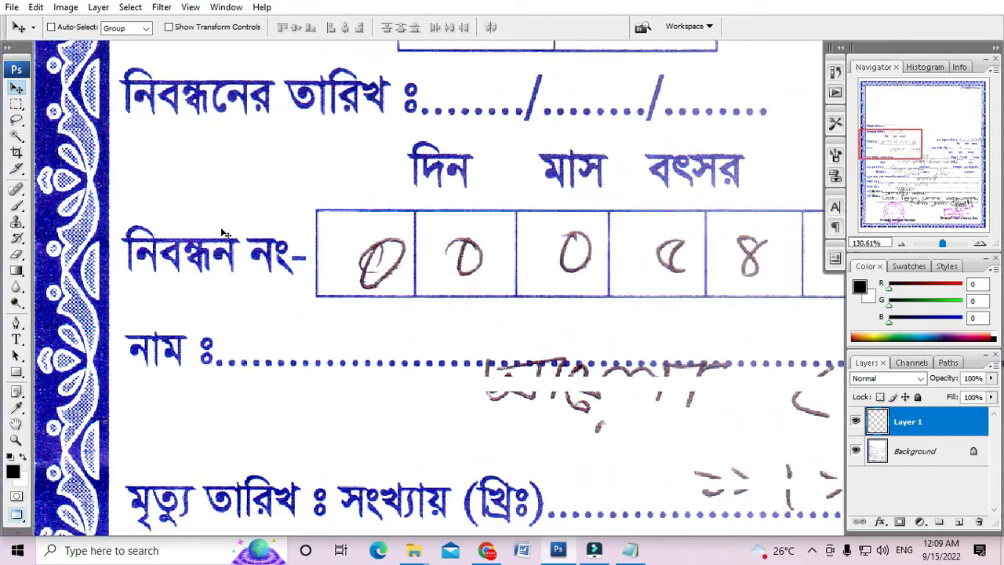
pyautogui.click(16, 104)
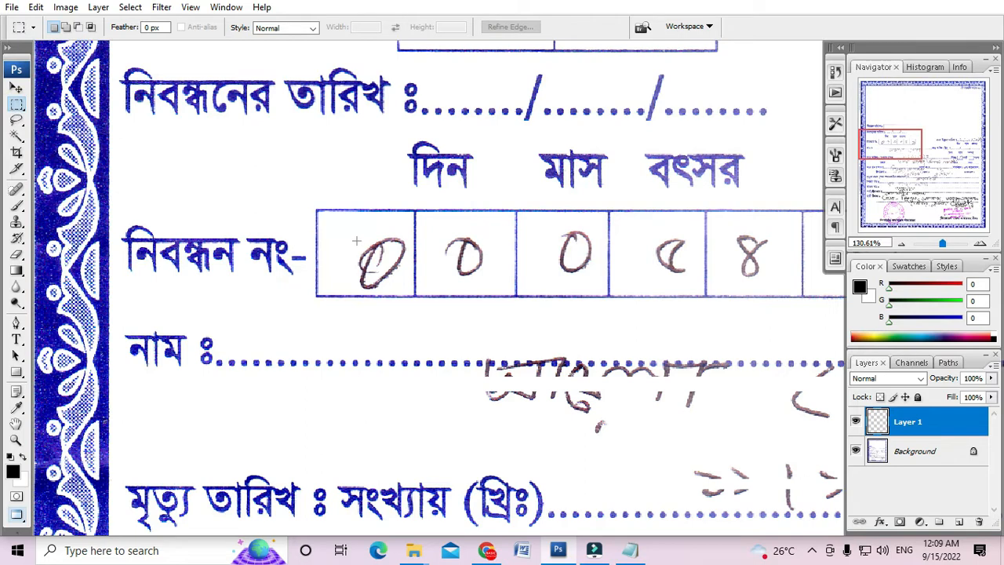
pyautogui.moveTo(345, 226); pyautogui.dragTo(410, 290)
pyautogui.click(901, 451)
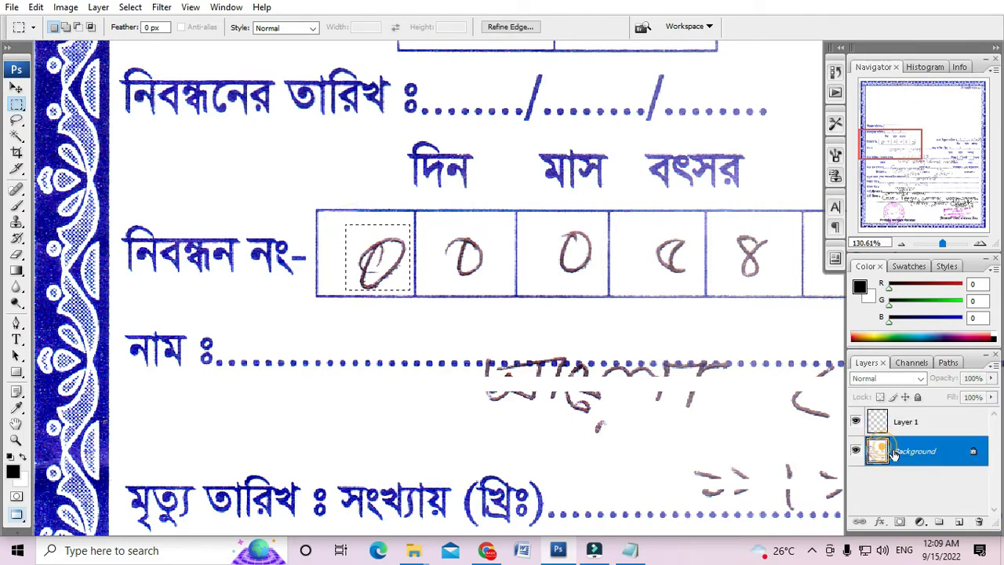
pyautogui.press('Delete')
pyautogui.moveTo(435, 218); pyautogui.dragTo(506, 278)
pyautogui.press('Delete')
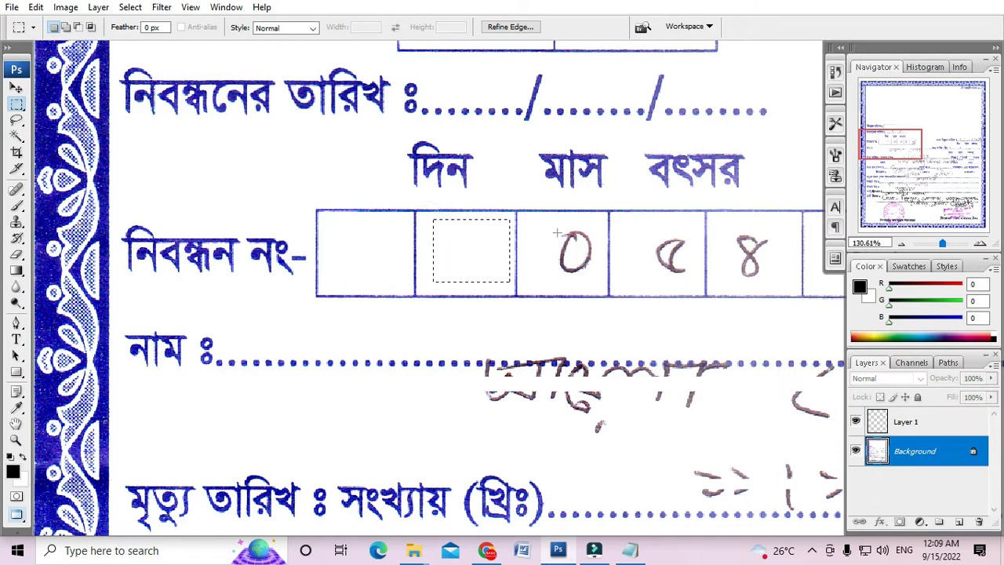
pyautogui.moveTo(551, 222); pyautogui.dragTo(601, 275)
pyautogui.press('Delete')
# Erase the handwritten digits from the last three registration number boxes and clear the selection.
pyautogui.moveTo(645, 222); pyautogui.dragTo(694, 281)
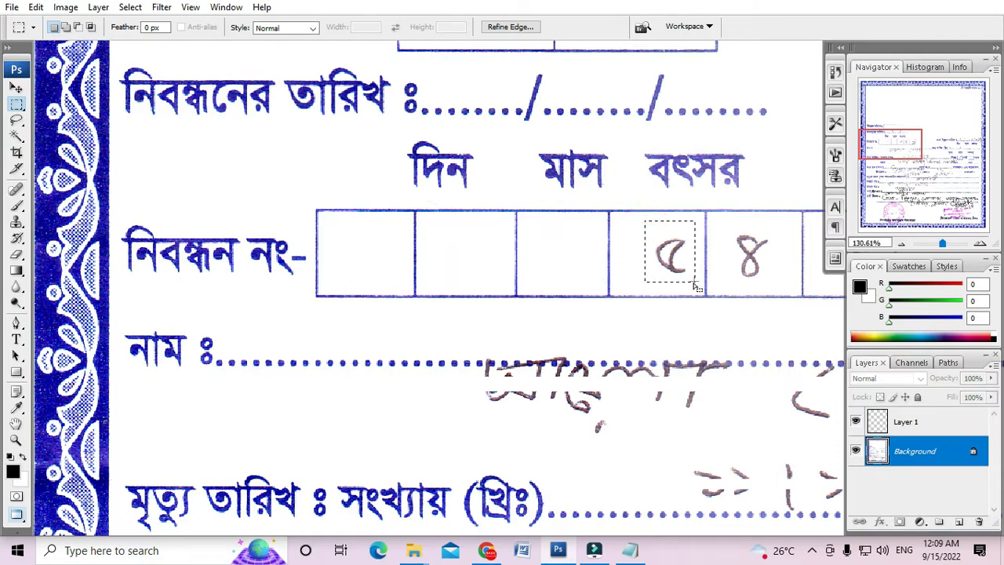
pyautogui.press('Delete')
pyautogui.moveTo(731, 221)
pyautogui.mouseDown()
pyautogui.moveTo(773, 286)
pyautogui.moveTo(438, 270)
pyautogui.mouseUp()
pyautogui.press('Delete')
pyautogui.click(777, 287)
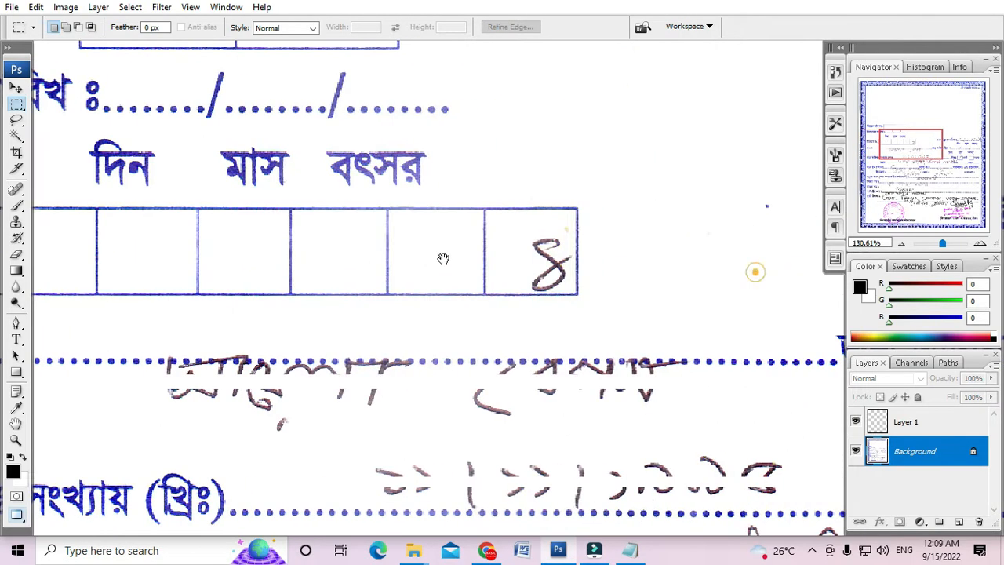
pyautogui.moveTo(518, 230)
pyautogui.mouseDown()
pyautogui.moveTo(522, 288)
pyautogui.moveTo(574, 292)
pyautogui.mouseUp()
pyautogui.press('Delete')
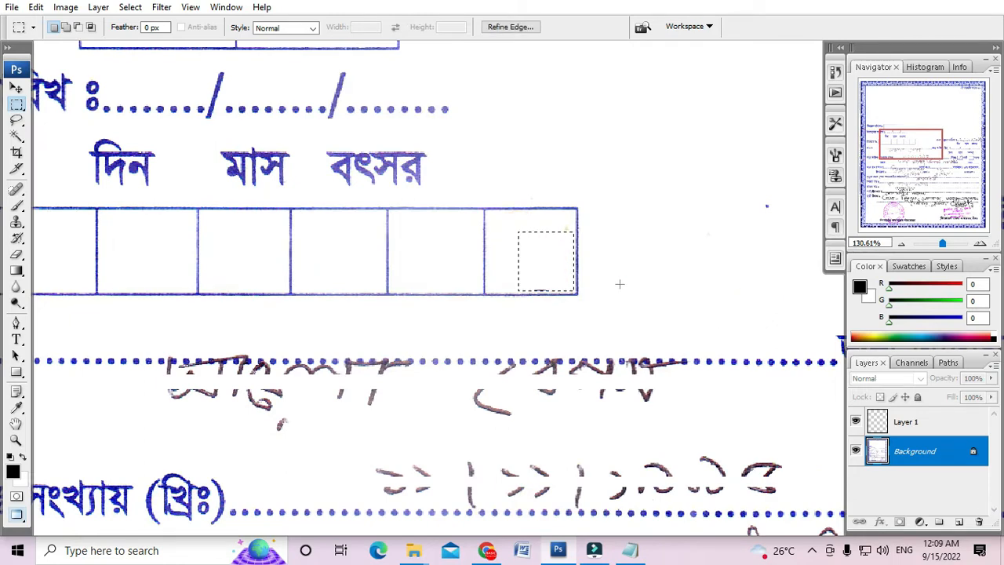
pyautogui.click(631, 280)
# Erase the handwritten name strokes hanging below the dotted line of the name field.
pyautogui.scroll(-4, 631, 280)
pyautogui.moveTo(302, 351); pyautogui.dragTo(487, 280)
pyautogui.scroll(7, 486, 280)
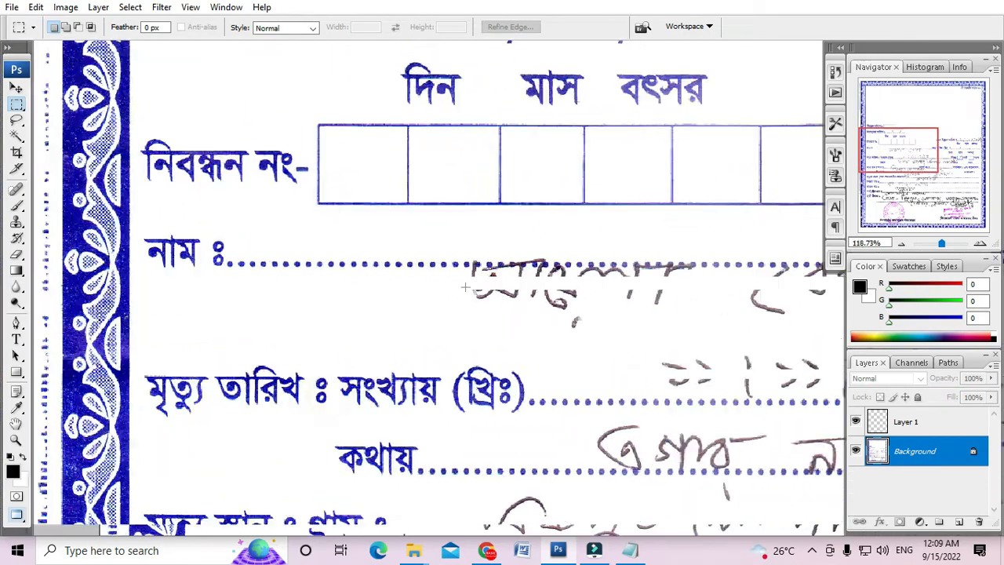
pyautogui.moveTo(550, 285); pyautogui.dragTo(534, 281)
pyautogui.moveTo(437, 269); pyautogui.dragTo(788, 349)
pyautogui.press('Delete')
pyautogui.click(786, 348)
pyautogui.moveTo(556, 311); pyautogui.dragTo(280, 311)
pyautogui.moveTo(493, 262); pyautogui.dragTo(806, 343)
pyautogui.press('Delete')
pyautogui.click(805, 343)
# Erase the leftover strokes of the name's second word closer beneath the dotted line.
pyautogui.moveTo(256, 269); pyautogui.dragTo(567, 285)
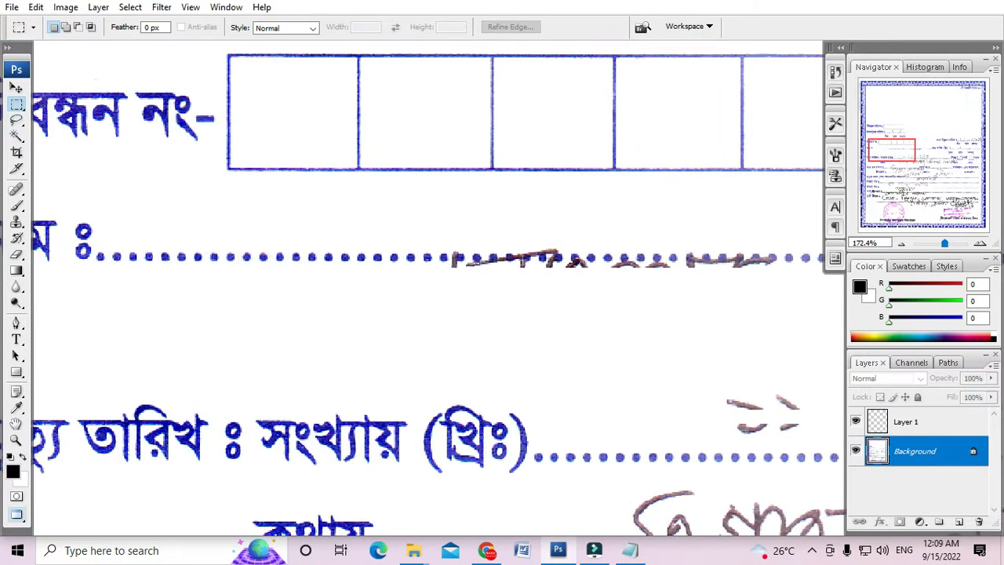
pyautogui.scroll(-2, 521, 260)
pyautogui.moveTo(659, 288); pyautogui.dragTo(517, 289)
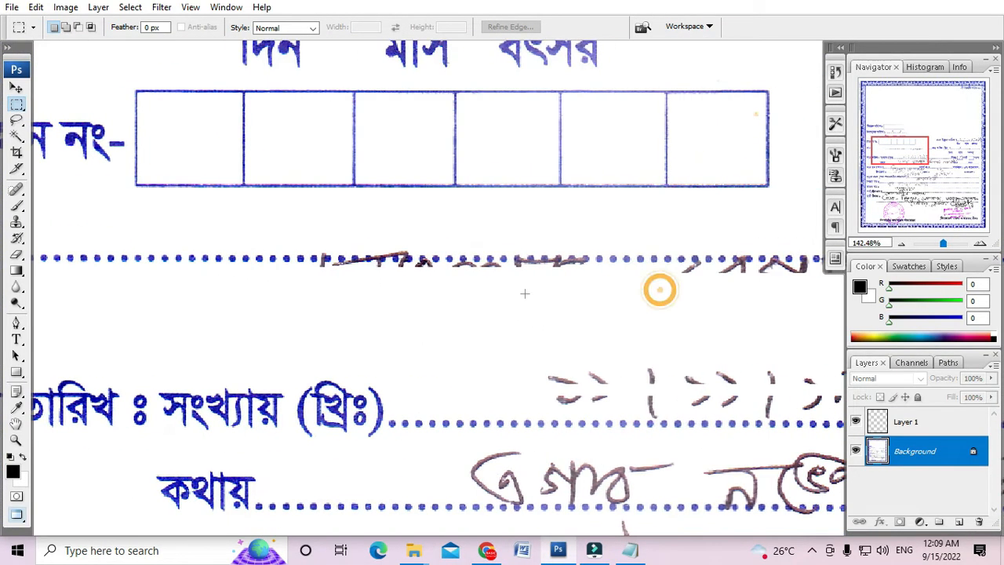
pyautogui.moveTo(720, 280); pyautogui.dragTo(507, 271)
pyautogui.scroll(2, 571, 266)
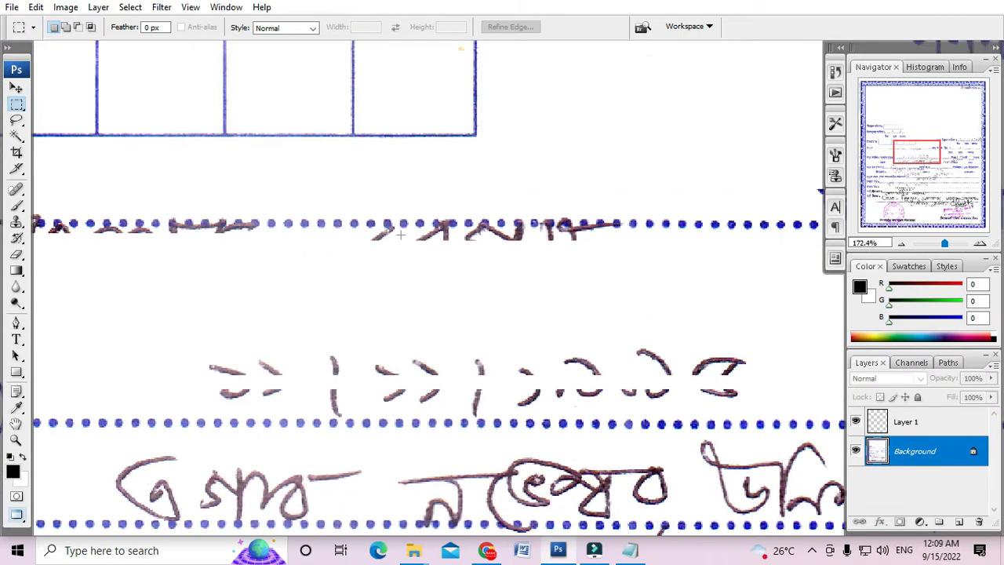
pyautogui.moveTo(368, 232); pyautogui.dragTo(664, 265)
pyautogui.press('Delete')
pyautogui.click(663, 265)
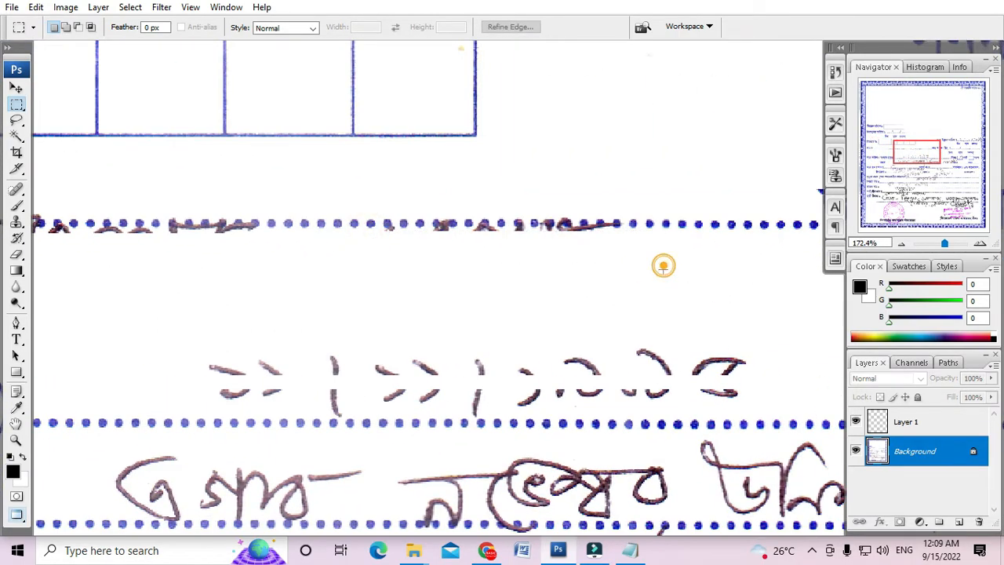
# Erase the handwritten numeric date of death above its dotted line.
pyautogui.scroll(-2, 619, 265)
pyautogui.moveTo(385, 343); pyautogui.dragTo(466, 322)
pyautogui.moveTo(313, 301); pyautogui.dragTo(846, 369)
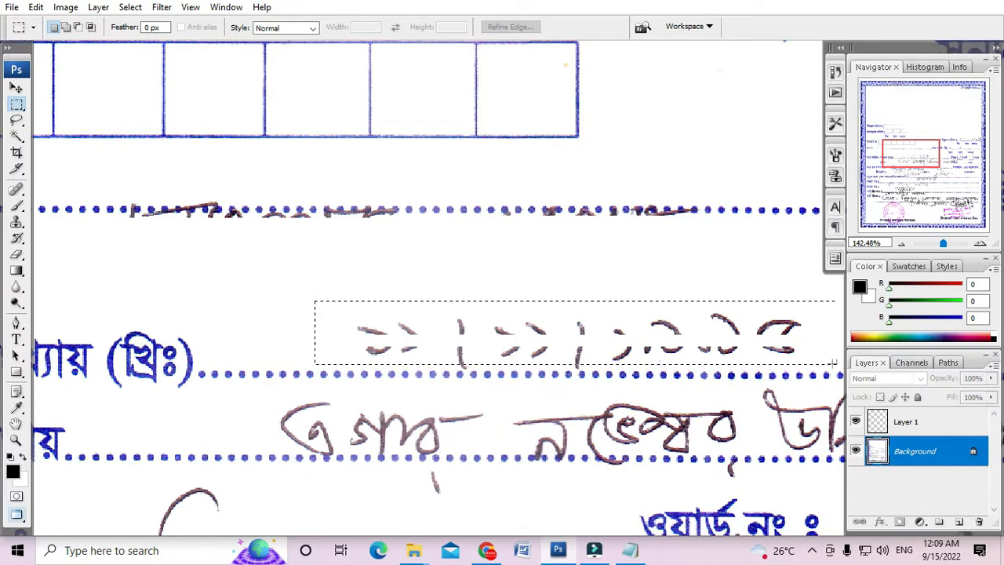
pyautogui.press('Delete')
pyautogui.click(580, 341)
# Erase the handwritten day word above the dotted line of the death date in words.
pyautogui.scroll(-2, 366, 227)
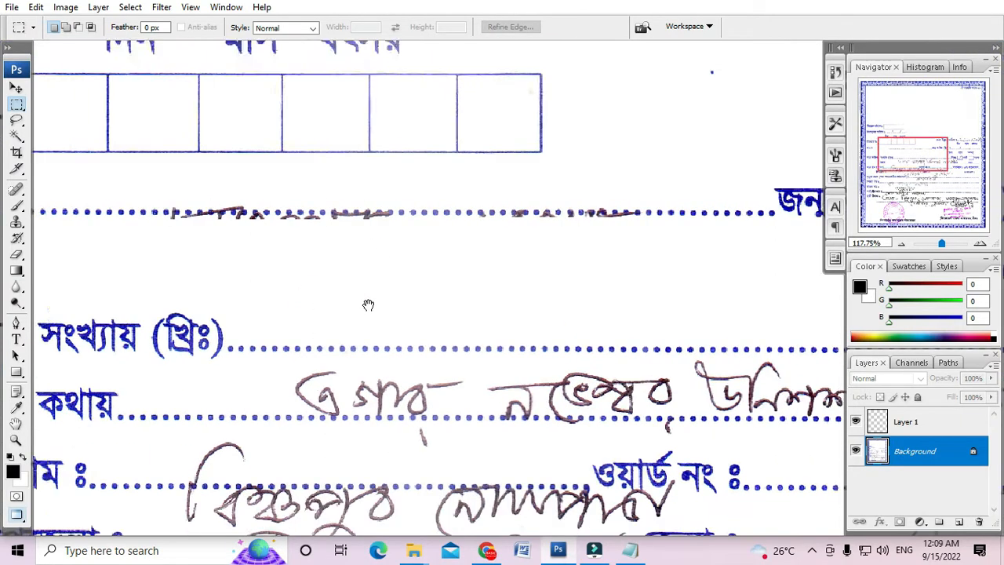
pyautogui.moveTo(351, 337); pyautogui.dragTo(386, 269)
pyautogui.moveTo(274, 228); pyautogui.dragTo(418, 263)
pyautogui.scroll(5, 180, 202)
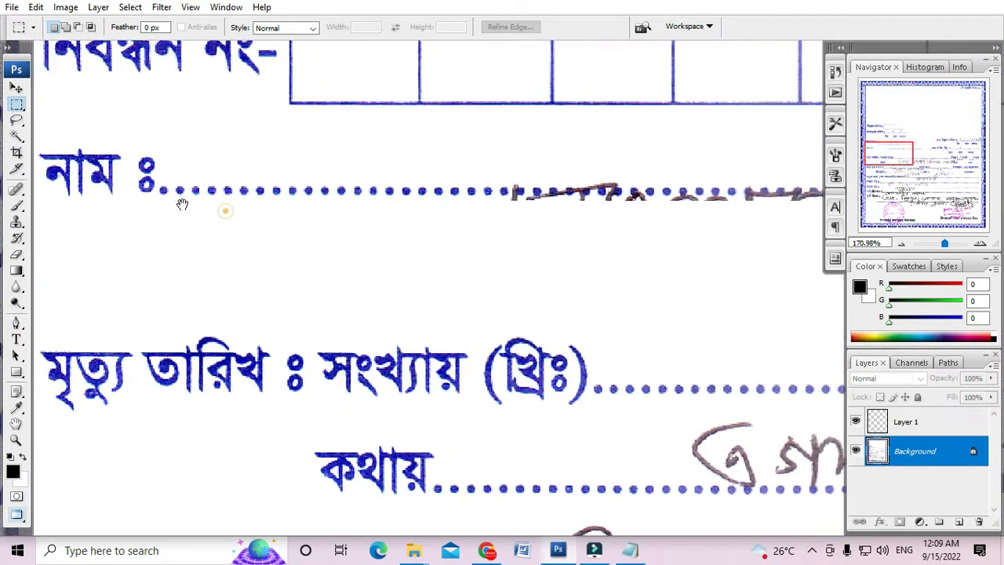
pyautogui.moveTo(784, 369); pyautogui.dragTo(596, 270)
pyautogui.scroll(-1, 495, 298)
pyautogui.moveTo(495, 298); pyautogui.dragTo(443, 268)
pyautogui.scroll(-1, 340, 273)
pyautogui.moveTo(492, 315); pyautogui.dragTo(594, 313)
pyautogui.press('Delete')
pyautogui.click(601, 312)
# Erase the handwritten month and year words above the same dotted line, up to the age label.
pyautogui.moveTo(598, 276)
pyautogui.mouseDown()
pyautogui.moveTo(397, 280)
pyautogui.moveTo(740, 315)
pyautogui.mouseUp()
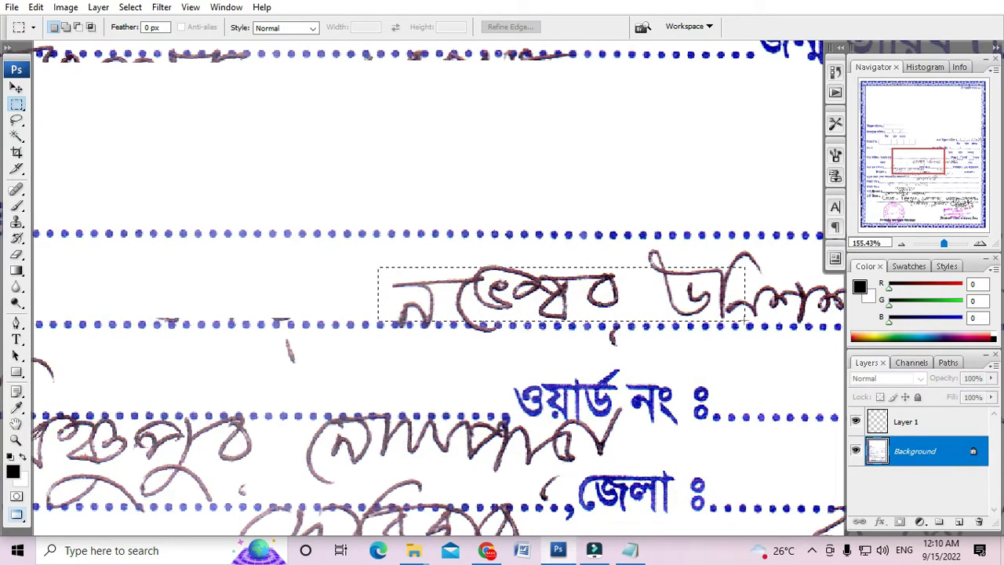
pyautogui.press('Delete')
pyautogui.click(745, 312)
pyautogui.moveTo(446, 275)
pyautogui.mouseDown()
pyautogui.moveTo(246, 275)
pyautogui.moveTo(322, 276)
pyautogui.moveTo(672, 336)
pyautogui.mouseUp()
pyautogui.press('Delete')
pyautogui.click(676, 333)
pyautogui.moveTo(403, 265)
pyautogui.mouseDown()
pyautogui.moveTo(538, 295)
pyautogui.moveTo(320, 260)
pyautogui.moveTo(647, 311)
pyautogui.mouseUp()
pyautogui.press('Delete')
pyautogui.click(560, 298)
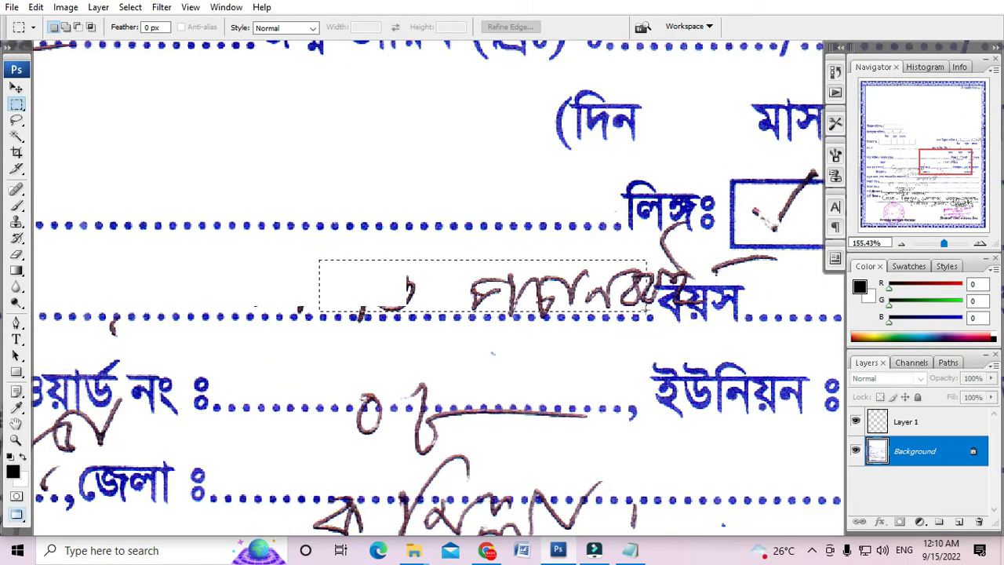
pyautogui.press('Delete')
pyautogui.click(693, 315)
# Erase the curved handwritten stroke between the gender label and the age label.
pyautogui.scroll(4, 701, 316)
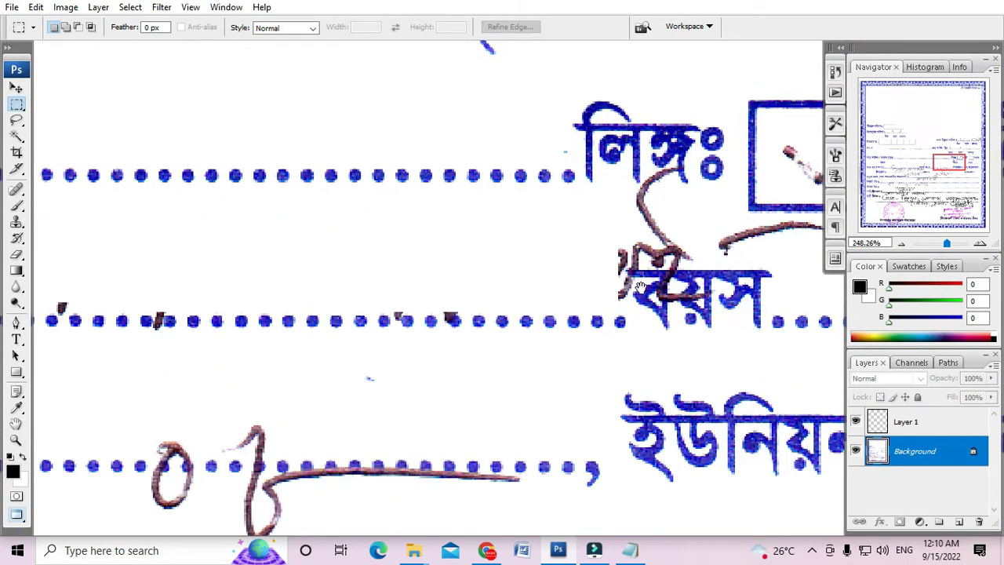
pyautogui.moveTo(641, 287); pyautogui.dragTo(637, 292)
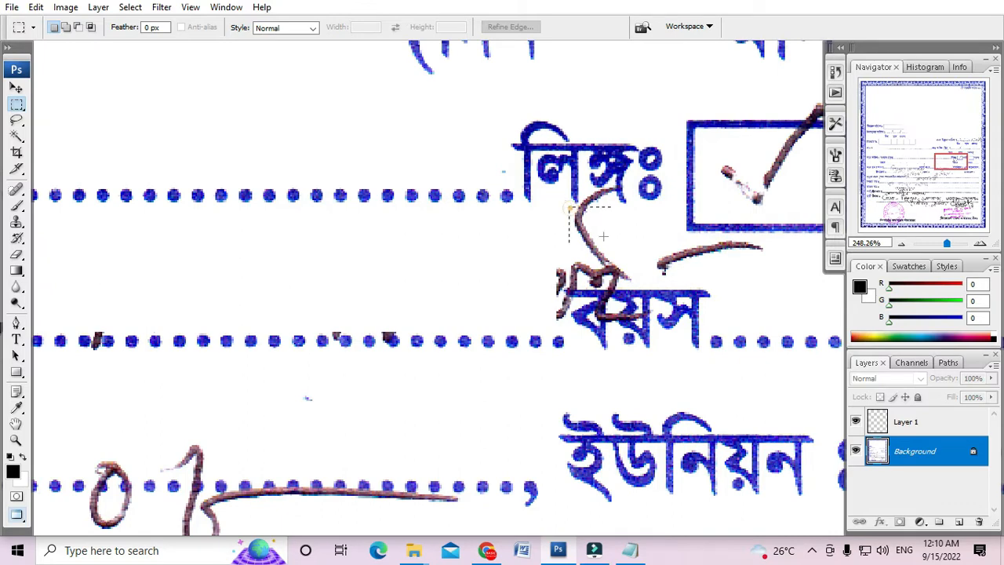
pyautogui.moveTo(603, 235); pyautogui.dragTo(657, 289)
pyautogui.press('Delete')
pyautogui.click(671, 287)
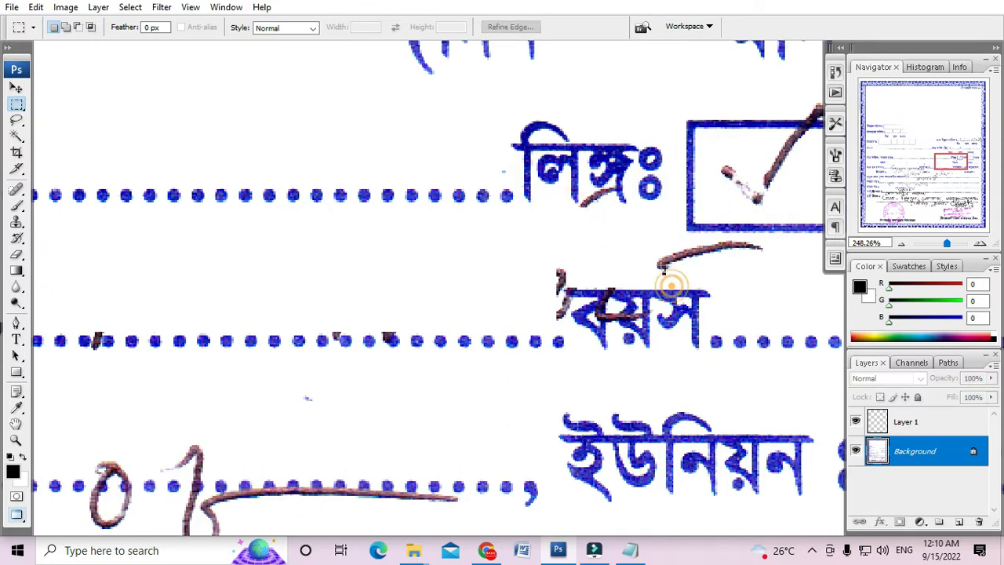
# Erase the handwritten stroke below the gender box and the small mark above the start of the age label.
pyautogui.moveTo(631, 242)
pyautogui.mouseDown()
pyautogui.moveTo(740, 264)
pyautogui.moveTo(740, 280)
pyautogui.moveTo(787, 261)
pyautogui.mouseUp()
pyautogui.press('Delete')
pyautogui.click(741, 281)
pyautogui.press('Delete')
pyautogui.moveTo(491, 254); pyautogui.dragTo(611, 285)
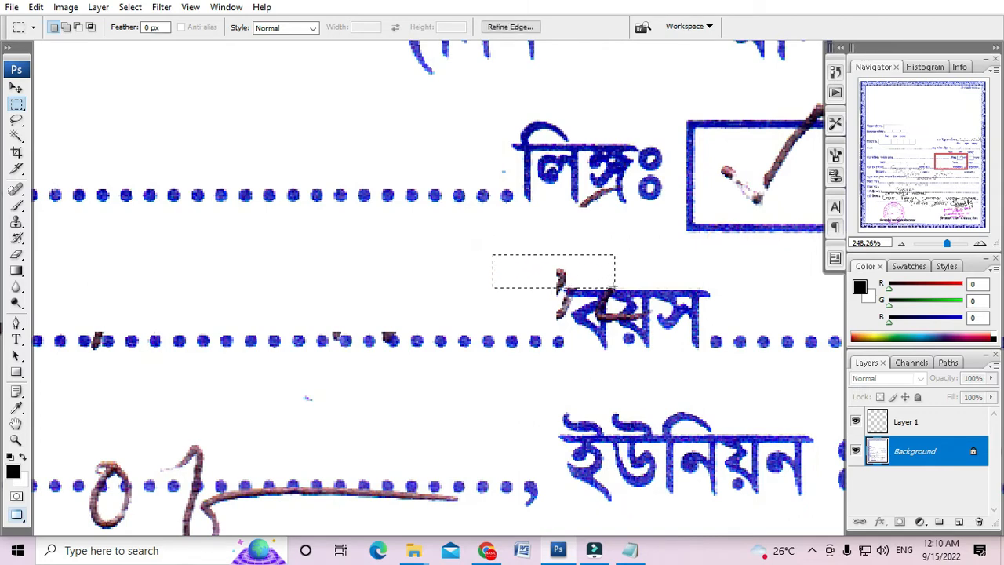
pyautogui.press('Delete')
pyautogui.click(621, 285)
# Erase the pen stroke touching the underside of the gender label using the Eraser with a 6-pixel brush.
pyautogui.scroll(3, 620, 285)
pyautogui.moveTo(731, 155); pyautogui.dragTo(603, 223)
pyautogui.press('e')
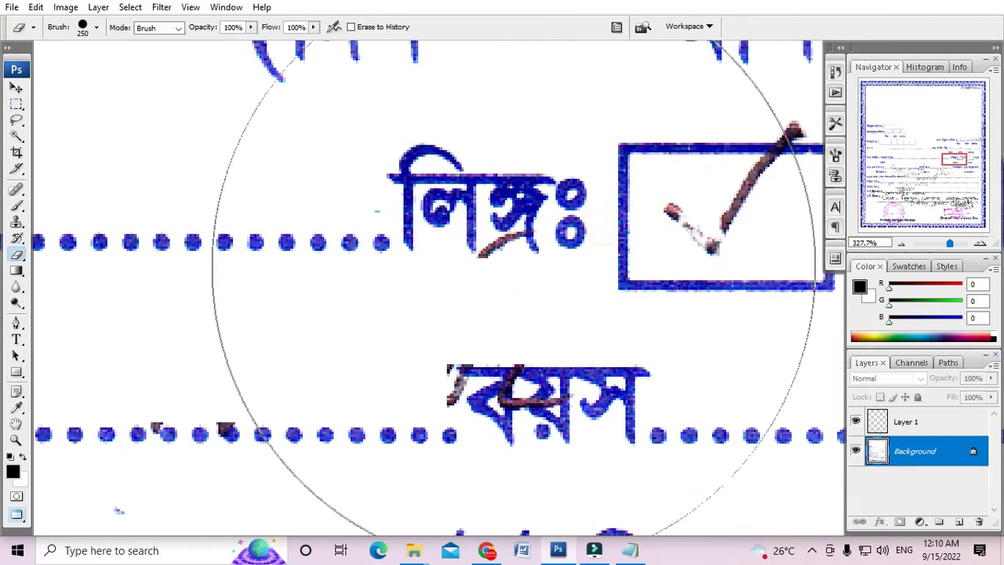
pyautogui.press('[')
pyautogui.press('[')
pyautogui.press('[')
pyautogui.press('[')
pyautogui.press('[')
pyautogui.press('[')
pyautogui.press('[')
pyautogui.press('[')
pyautogui.press('[')
pyautogui.press('[')
pyautogui.press('[')
pyautogui.press('[')
pyautogui.press('[')
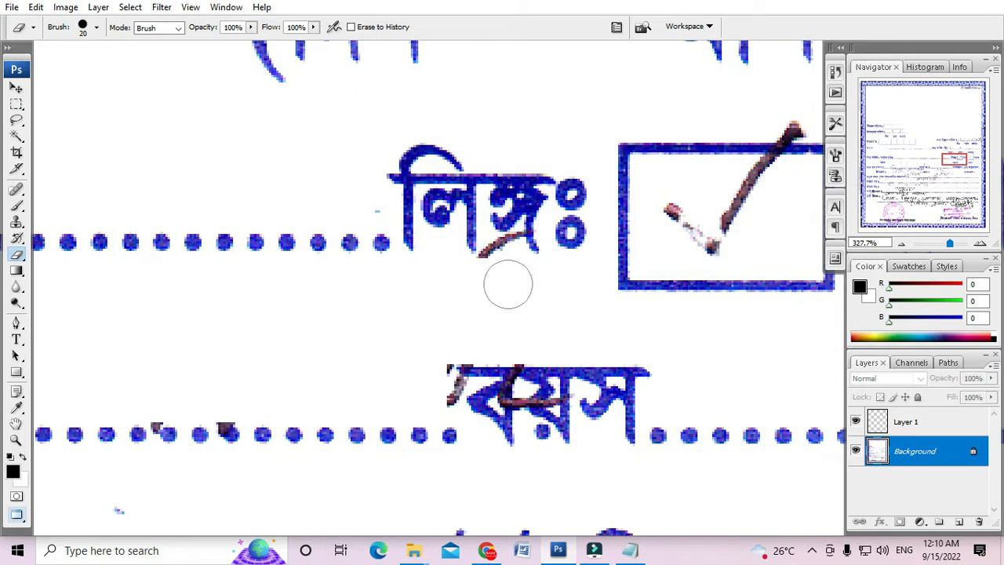
pyautogui.press('[')
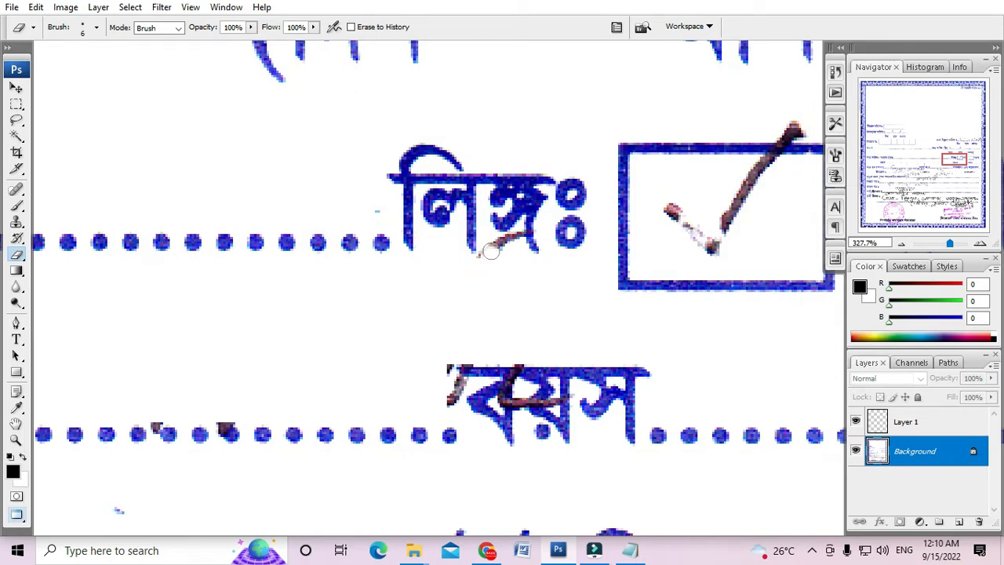
pyautogui.moveTo(476, 259); pyautogui.dragTo(494, 241)
# Clear the handwritten tick mark from inside and above the first gender box using rectangular selections.
pyautogui.moveTo(632, 227); pyautogui.dragTo(471, 248)
pyautogui.press('m')
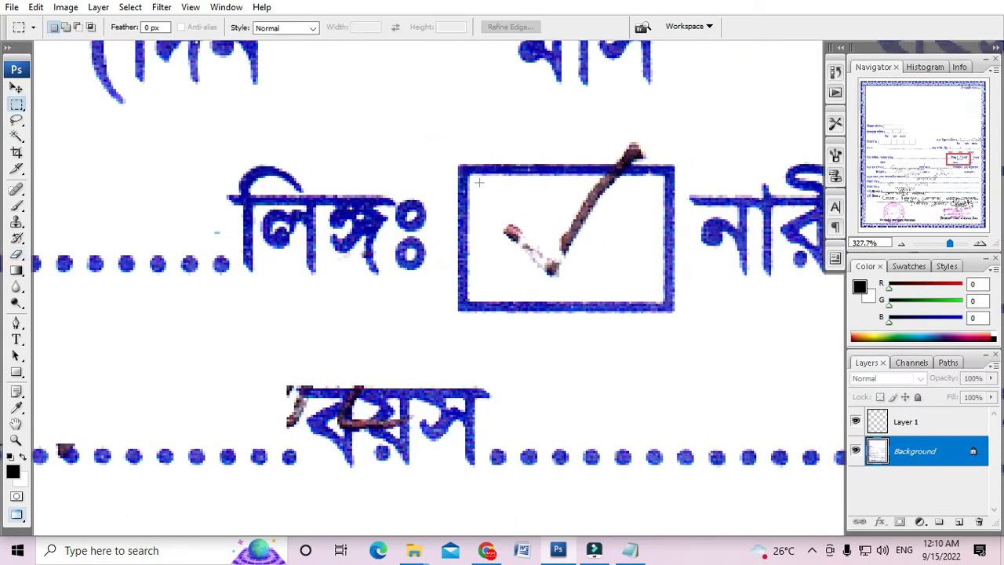
pyautogui.moveTo(475, 179); pyautogui.dragTo(629, 282)
pyautogui.press('Delete')
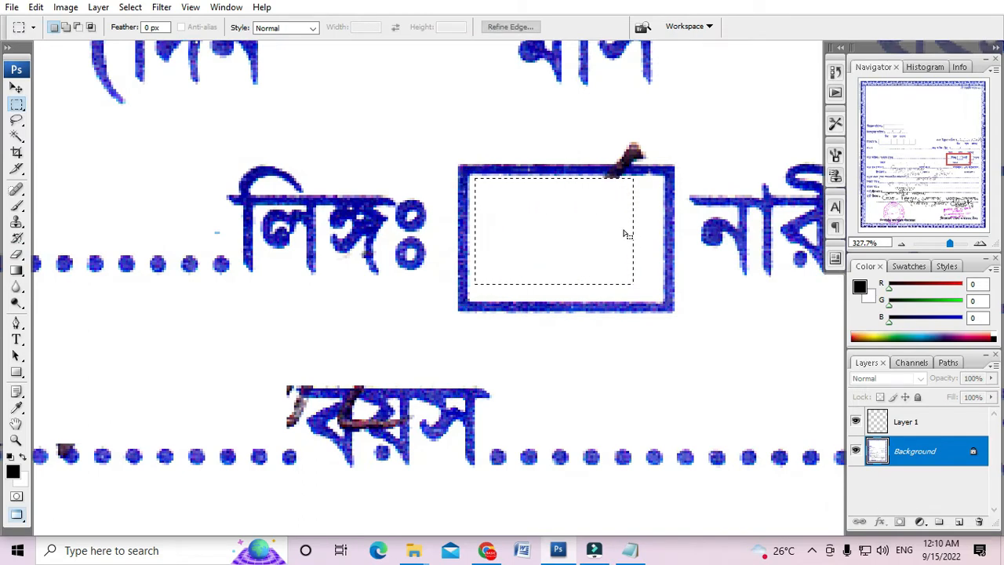
pyautogui.moveTo(573, 118); pyautogui.dragTo(668, 158)
pyautogui.press('Delete')
pyautogui.hotkey('ctrl', 'd')
# Clear the handwritten village name from the white space between the village and sub-district dotted lines.
pyautogui.scroll(-4, 562, 266)
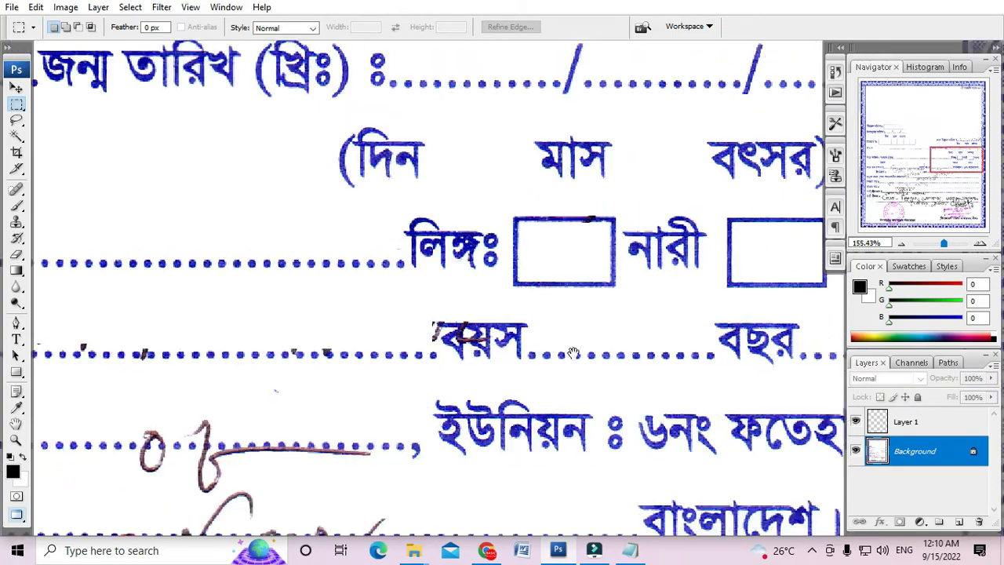
pyautogui.moveTo(605, 359); pyautogui.dragTo(617, 335)
pyautogui.scroll(-3, 345, 350)
pyautogui.moveTo(262, 386); pyautogui.dragTo(546, 320)
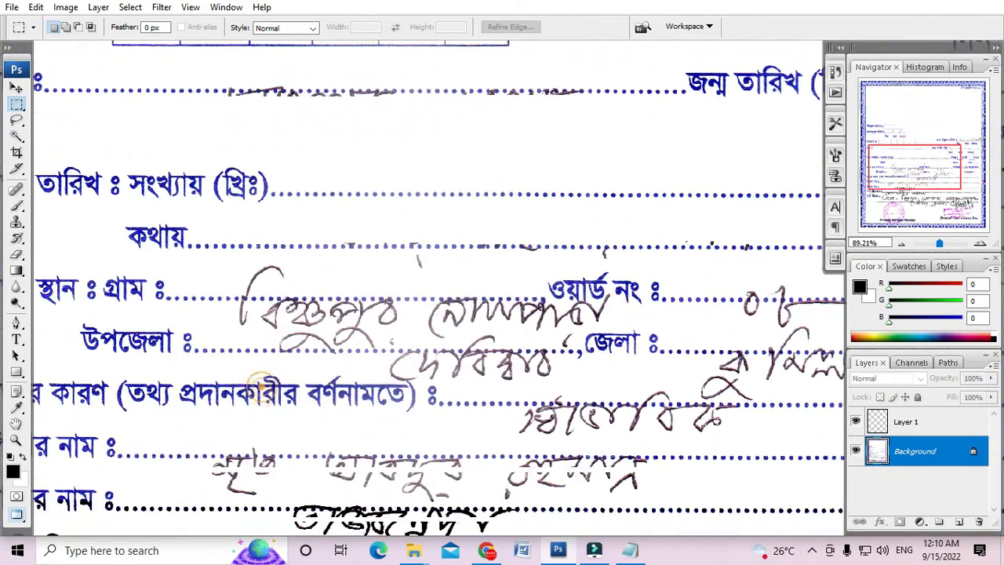
pyautogui.moveTo(287, 322); pyautogui.dragTo(388, 262)
pyautogui.scroll(7, 376, 263)
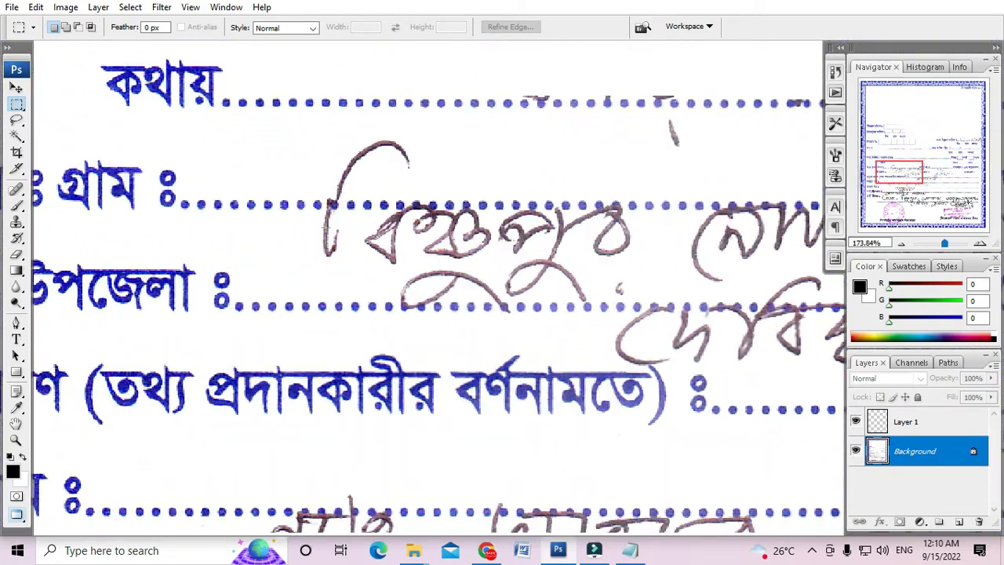
pyautogui.moveTo(311, 213)
pyautogui.mouseDown()
pyautogui.moveTo(690, 325)
pyautogui.moveTo(742, 304)
pyautogui.moveTo(456, 260)
pyautogui.mouseUp()
pyautogui.press('Delete')
pyautogui.hotkey('ctrl', 'd')
pyautogui.moveTo(643, 213); pyautogui.dragTo(773, 296)
pyautogui.press('Delete')
pyautogui.hotkey('ctrl', 'd')
# Clear the handwritten sub-district entry below its dotted line and the pen strokes above that line, up to the district label.
pyautogui.moveTo(419, 292); pyautogui.dragTo(440, 182)
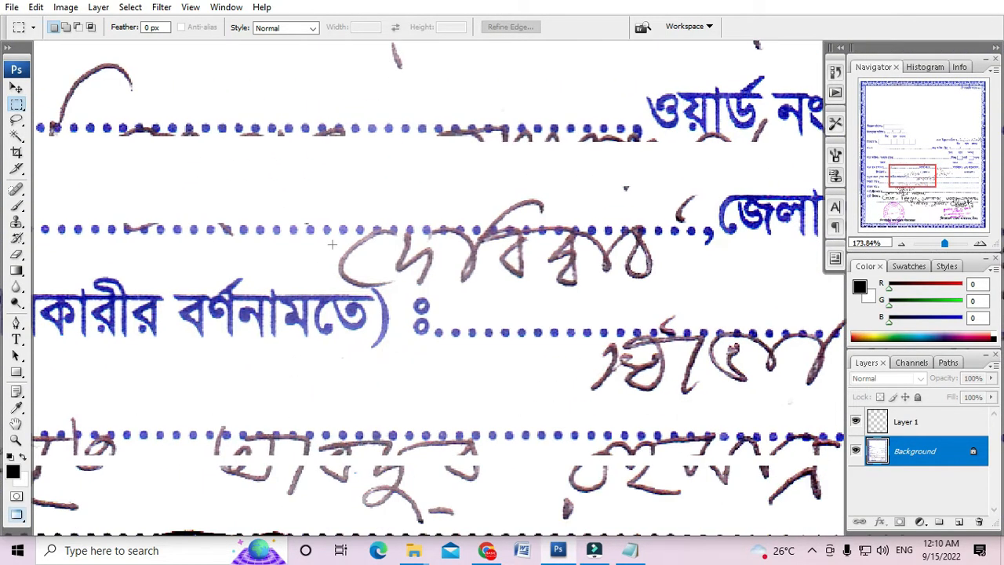
pyautogui.moveTo(510, 284); pyautogui.dragTo(570, 284)
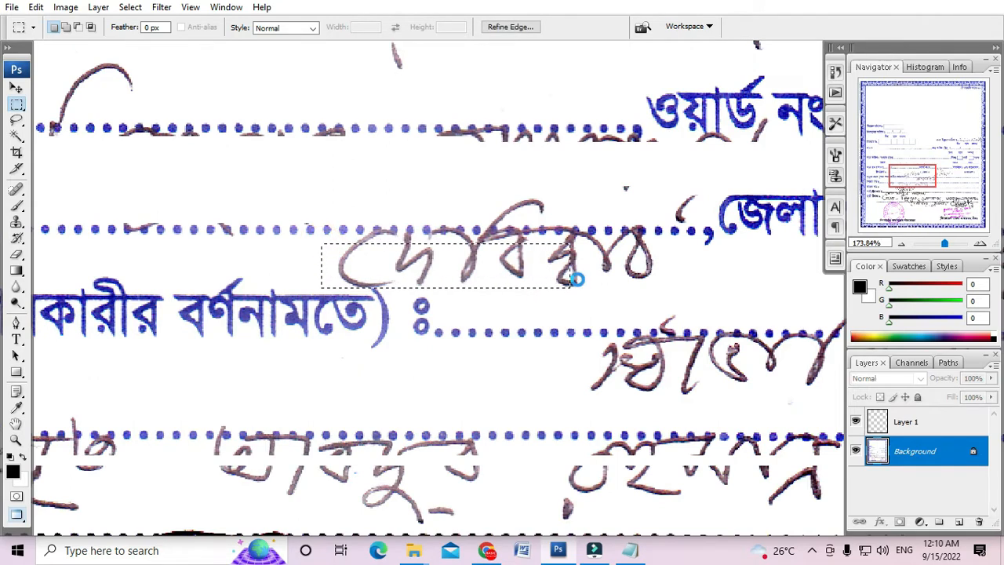
pyautogui.press('Delete')
pyautogui.hotkey('ctrl', 'd')
pyautogui.moveTo(673, 285); pyautogui.dragTo(676, 287)
pyautogui.press('Delete')
pyautogui.hotkey('ctrl', 'd')
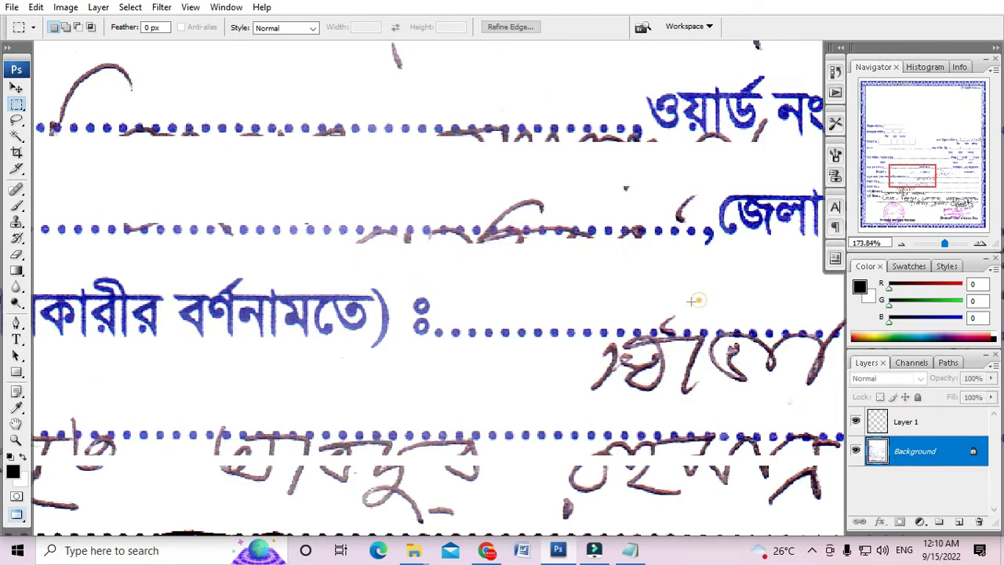
pyautogui.moveTo(430, 169); pyautogui.dragTo(695, 228)
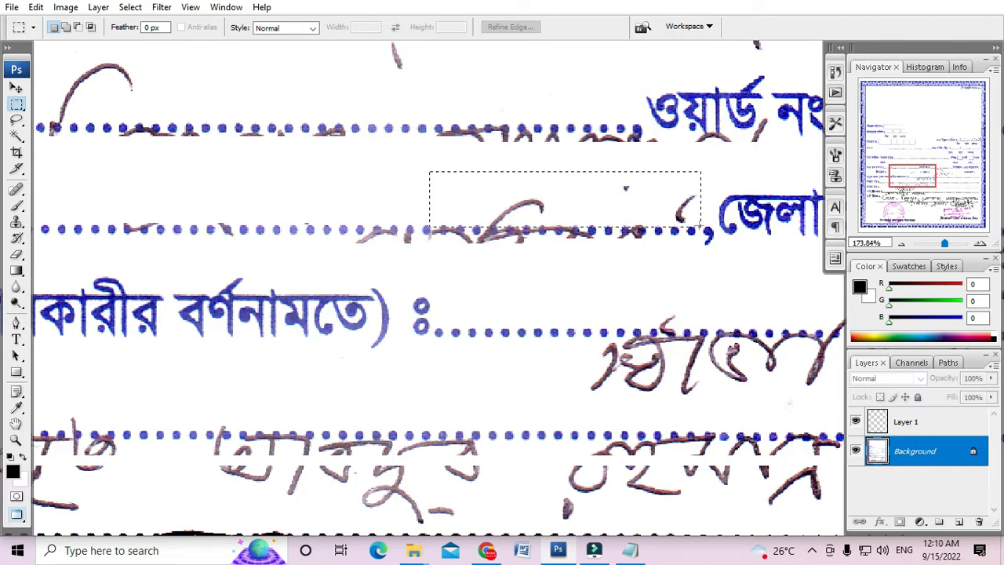
pyautogui.press('Delete')
pyautogui.hotkey('ctrl', 'd')
# Clear the curved handwritten stroke above the beginning of the village dotted line.
pyautogui.scroll(-3, 708, 226)
pyautogui.scroll(-2, 709, 226)
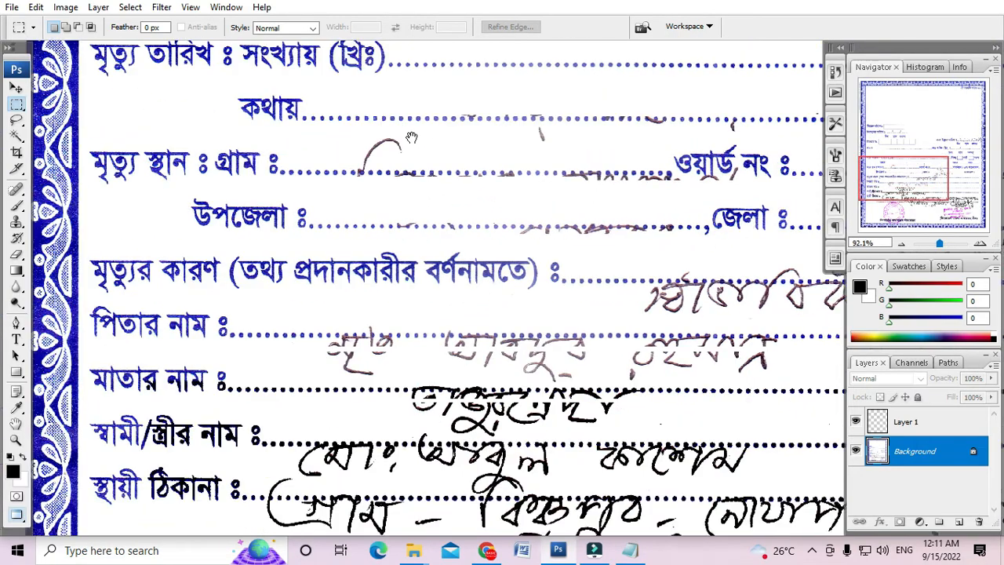
pyautogui.scroll(4, 342, 196)
pyautogui.moveTo(279, 188); pyautogui.dragTo(464, 251)
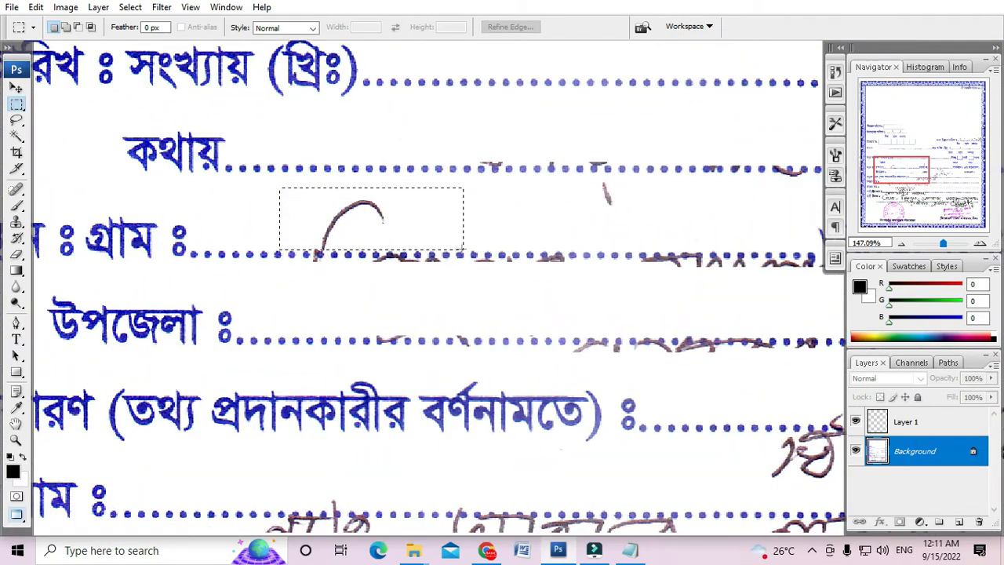
pyautogui.press('Delete')
pyautogui.click(541, 239)
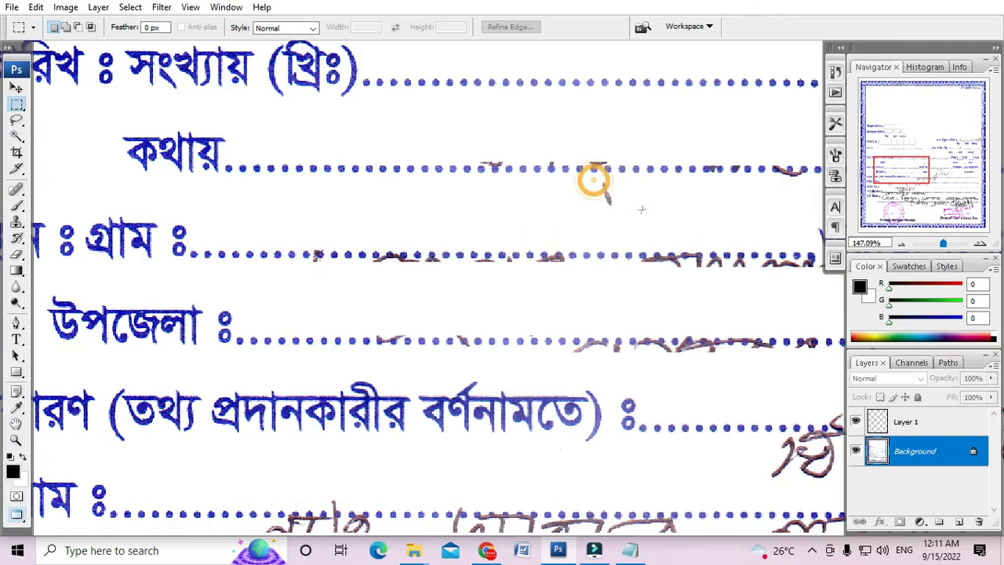
# Clear the handwritten ward number from the areas below and above the ward dotted line.
pyautogui.scroll(-7, 654, 212)
pyautogui.moveTo(524, 281); pyautogui.dragTo(518, 285)
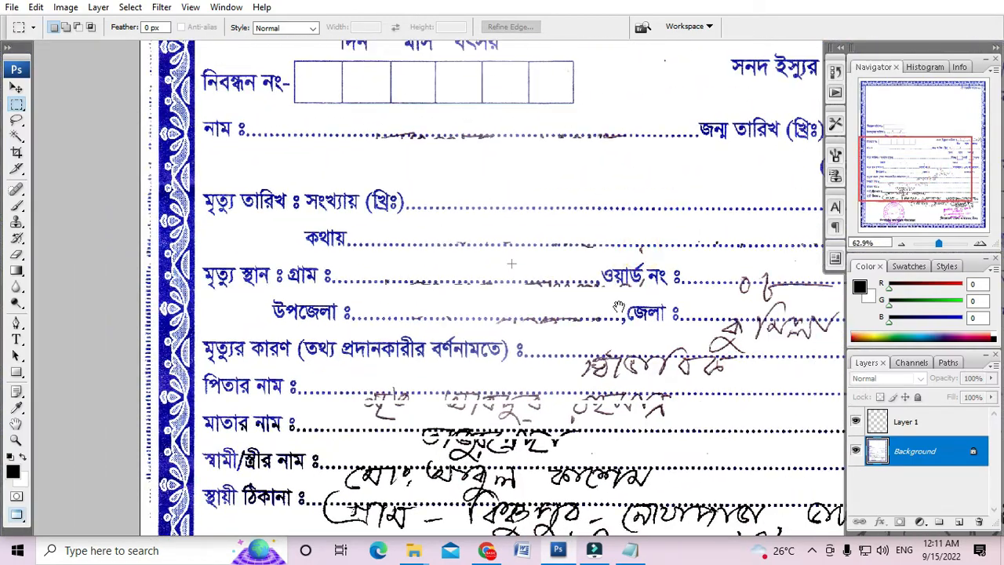
pyautogui.moveTo(688, 343); pyautogui.dragTo(337, 264)
pyautogui.scroll(8, 373, 204)
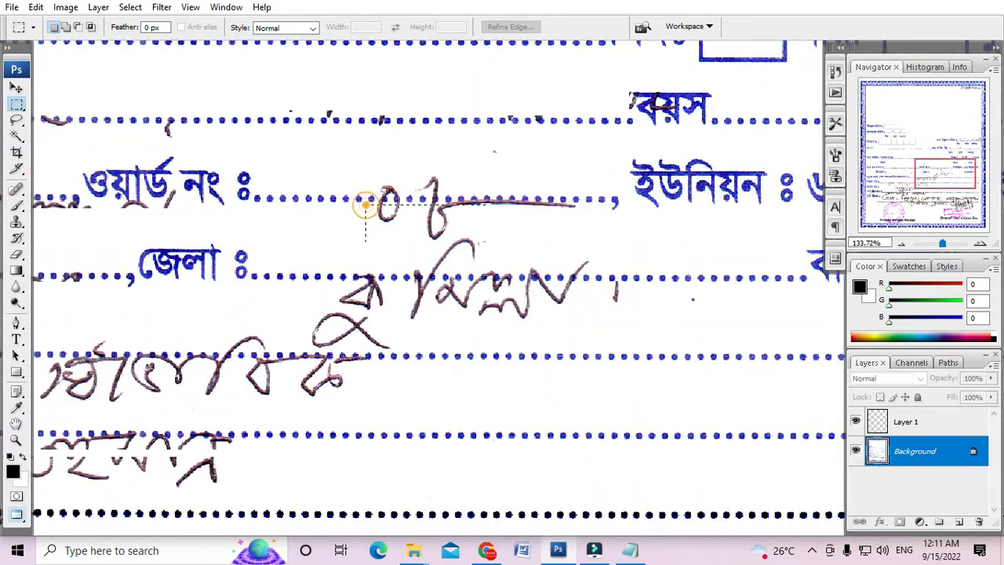
pyautogui.moveTo(364, 205); pyautogui.dragTo(558, 264)
pyautogui.press('Delete')
pyautogui.click(571, 268)
pyautogui.scroll(1, 548, 243)
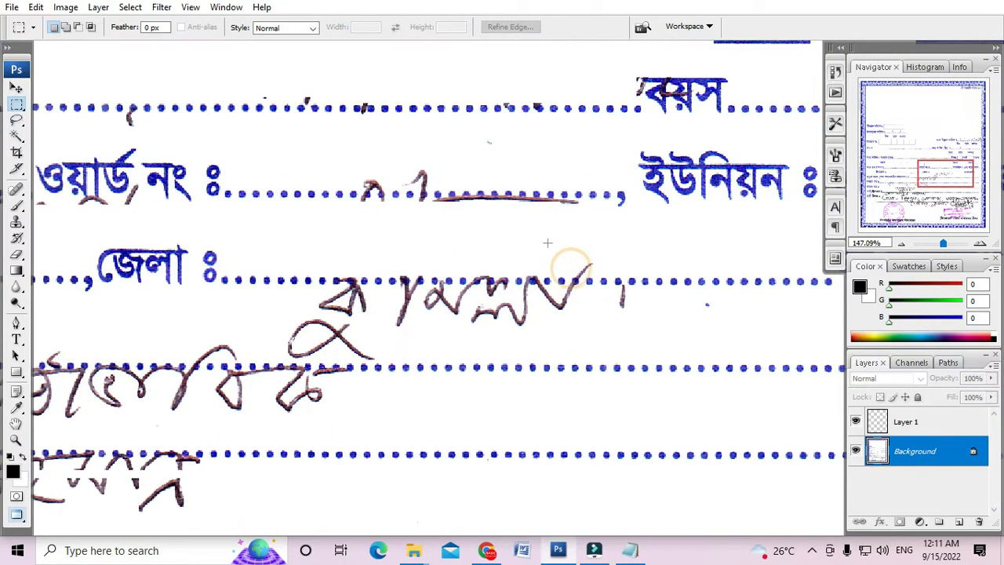
pyautogui.moveTo(318, 153); pyautogui.dragTo(498, 190)
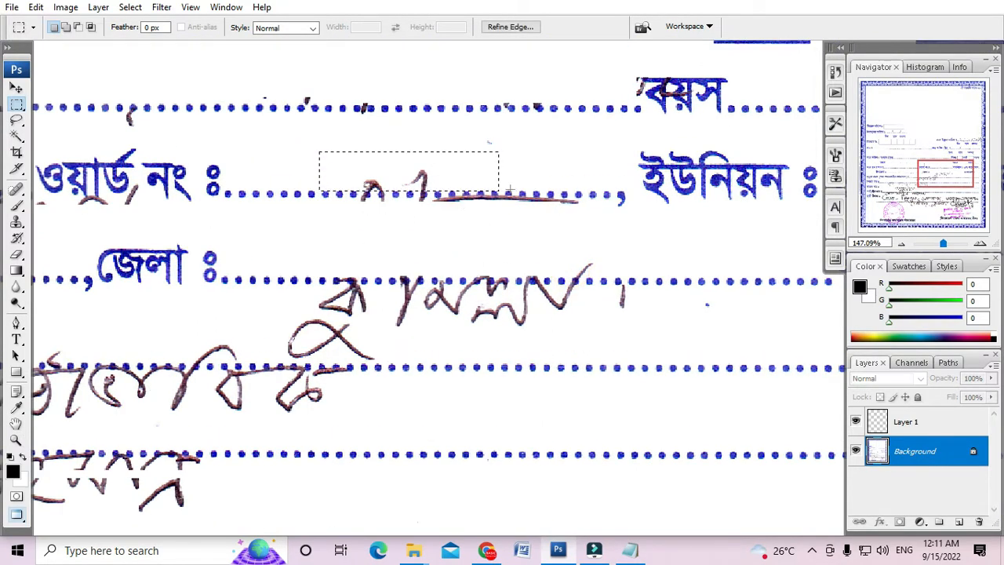
pyautogui.press('Delete')
pyautogui.click(520, 192)
# Clear the handwritten district name below the district dotted line.
pyautogui.scroll(-2, 520, 195)
pyautogui.scroll(2, 442, 291)
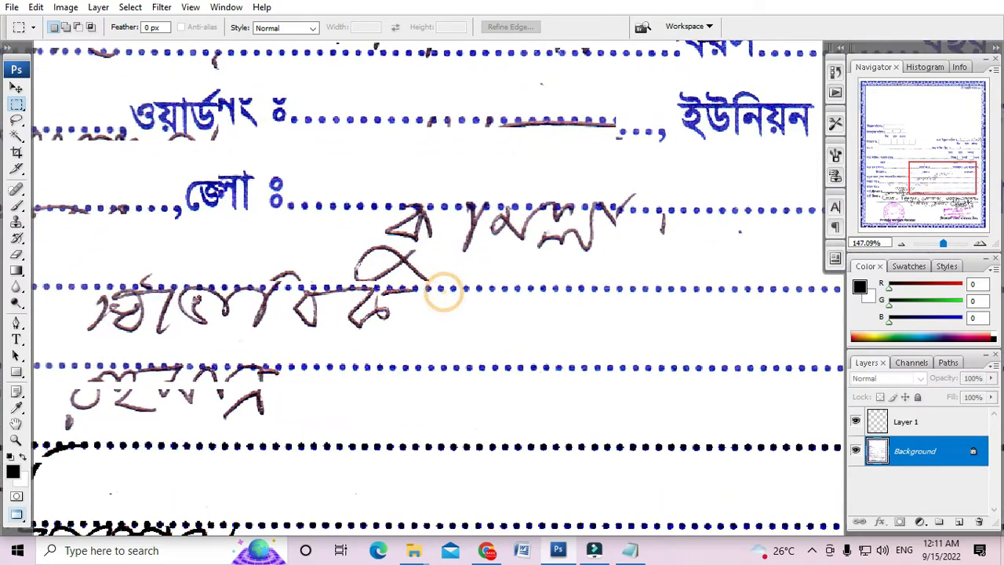
pyautogui.moveTo(545, 267); pyautogui.dragTo(752, 280)
pyautogui.press('Delete')
pyautogui.click(719, 283)
# Clear the stray blue speck below the end of the district dotted line, near the country name.
pyautogui.scroll(4, 377, 233)
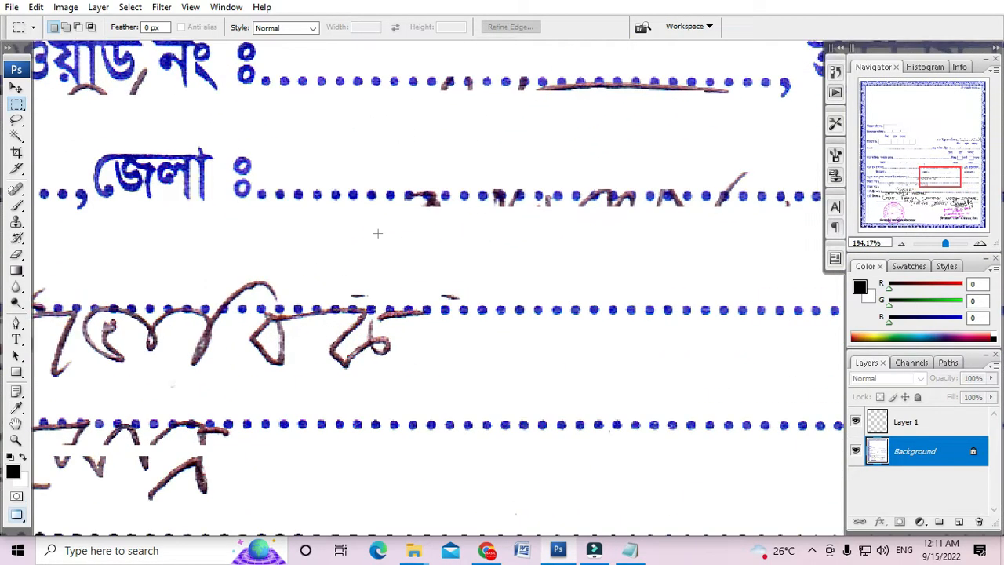
pyautogui.moveTo(562, 259); pyautogui.dragTo(190, 268)
pyautogui.moveTo(384, 295); pyautogui.dragTo(134, 270)
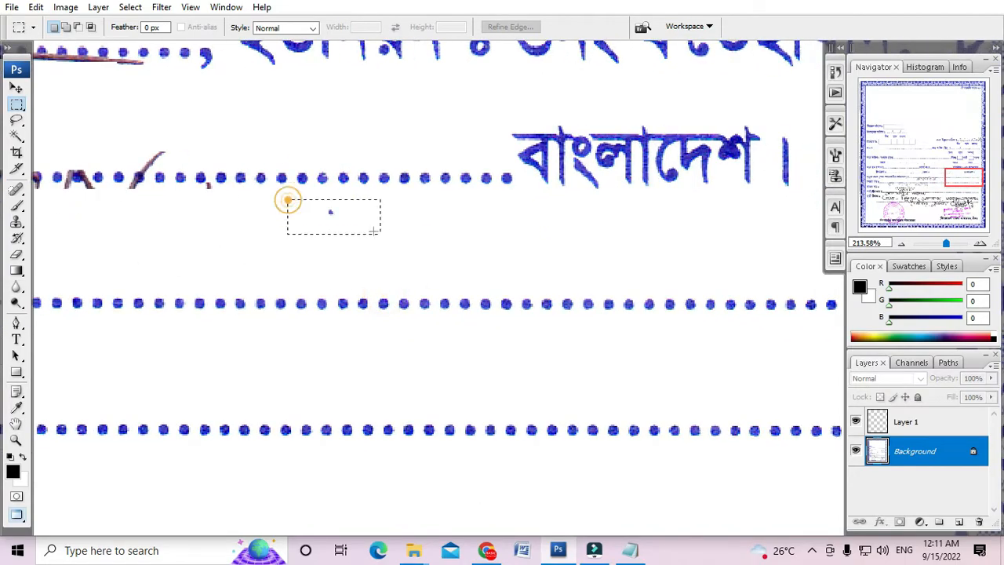
pyautogui.press('Delete')
pyautogui.click(409, 243)
# Clear the handwritten cause of death below its dotted line.
pyautogui.scroll(-11, 401, 228)
pyautogui.moveTo(284, 221); pyautogui.dragTo(414, 228)
pyautogui.moveTo(188, 241); pyautogui.dragTo(499, 268)
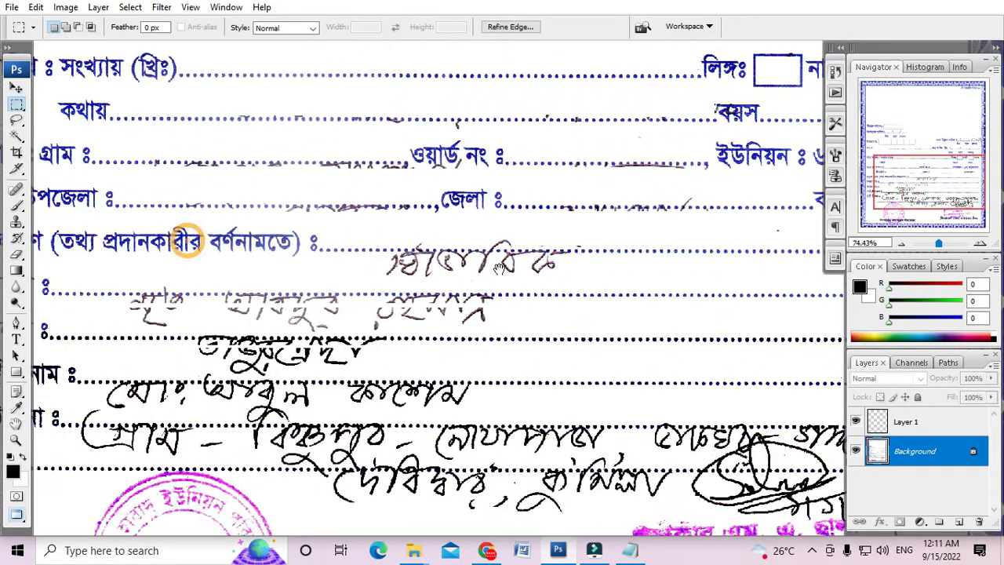
pyautogui.scroll(4, 498, 269)
pyautogui.moveTo(352, 245); pyautogui.dragTo(652, 290)
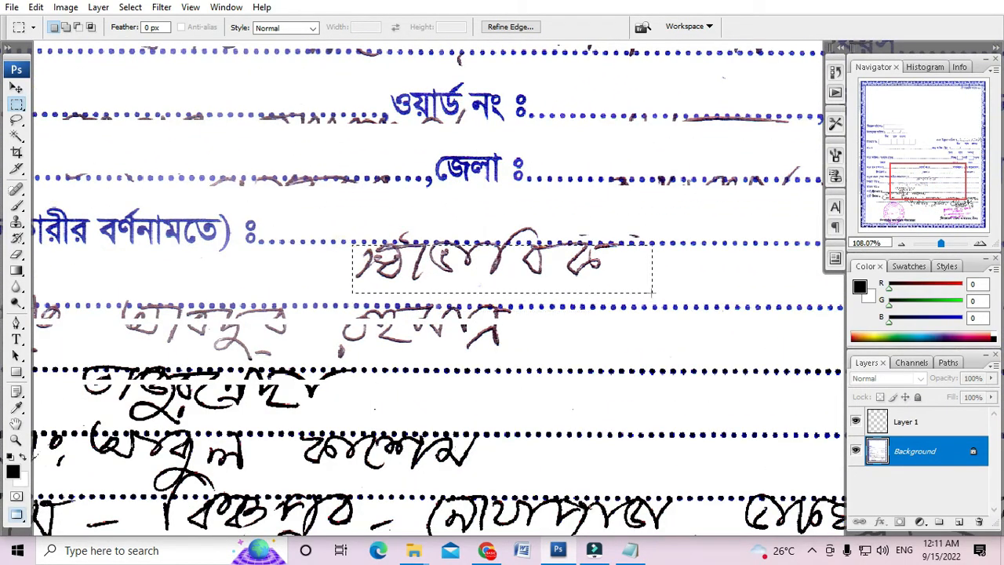
pyautogui.press('Delete')
pyautogui.click(651, 282)
# Clear all of the father's handwritten name below its dotted line, including the short first word.
pyautogui.moveTo(162, 367); pyautogui.dragTo(216, 326)
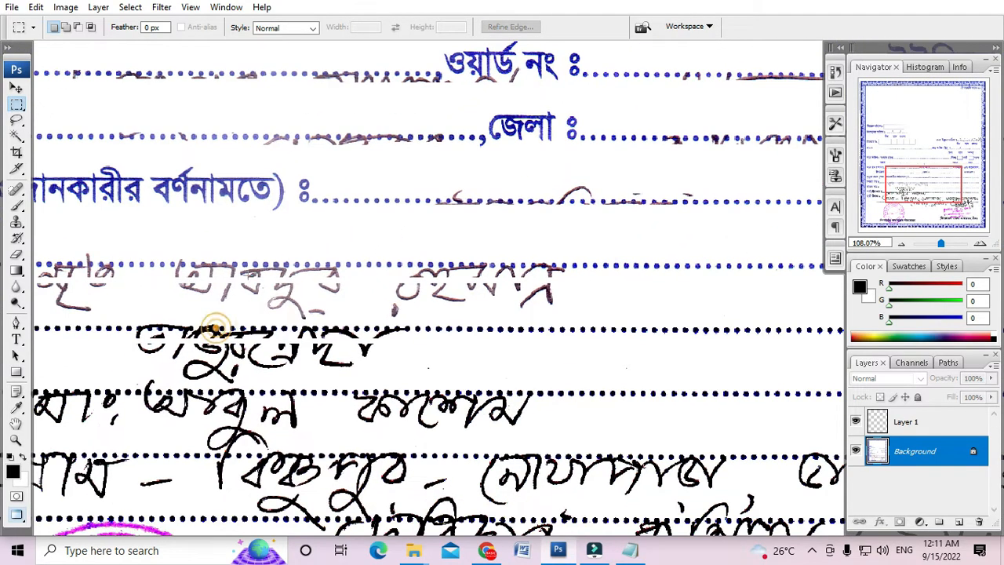
pyautogui.moveTo(465, 311); pyautogui.dragTo(637, 320)
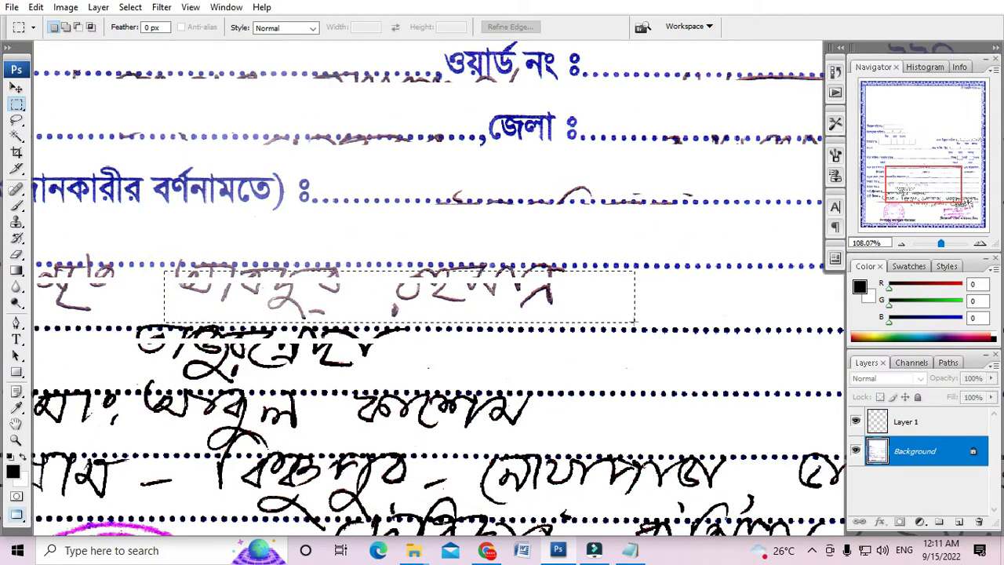
pyautogui.press('Delete')
pyautogui.click(638, 322)
pyautogui.moveTo(236, 310); pyautogui.dragTo(505, 269)
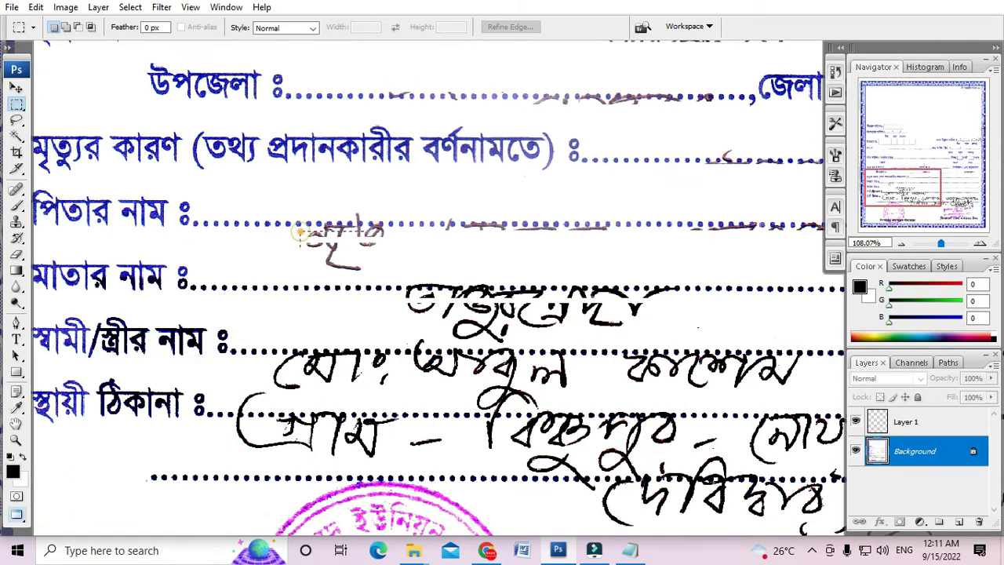
pyautogui.moveTo(300, 231); pyautogui.dragTo(448, 273)
pyautogui.press('Delete')
pyautogui.click(473, 277)
# Clear the mother's handwritten name below its dotted line.
pyautogui.moveTo(424, 309)
pyautogui.mouseDown()
pyautogui.moveTo(385, 218)
pyautogui.moveTo(354, 206)
pyautogui.moveTo(683, 246)
pyautogui.mouseUp()
pyautogui.press('Delete')
pyautogui.click(698, 253)
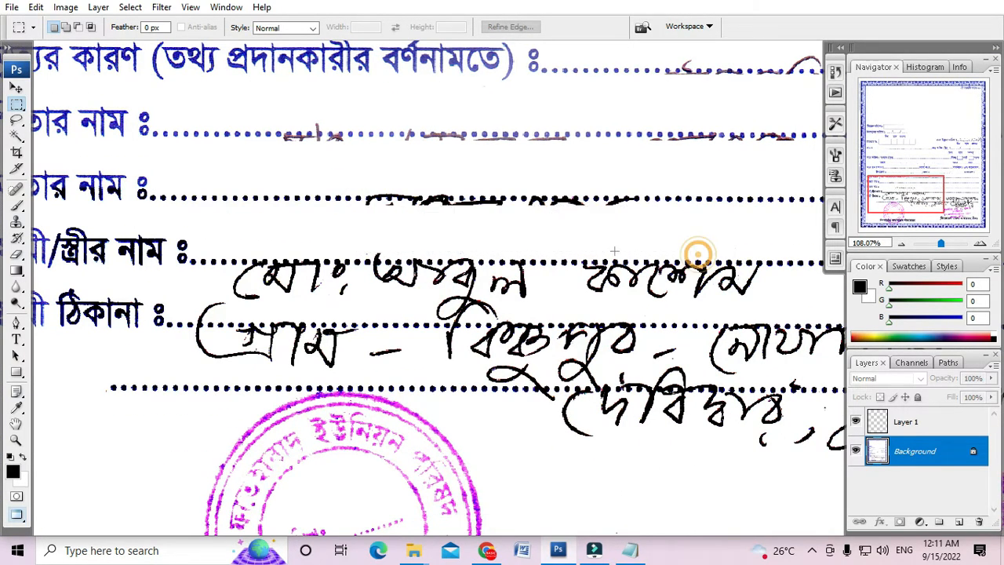
# Clear the spouse's handwritten name below its dotted line, including the final letters at its end.
pyautogui.moveTo(284, 283); pyautogui.dragTo(324, 209)
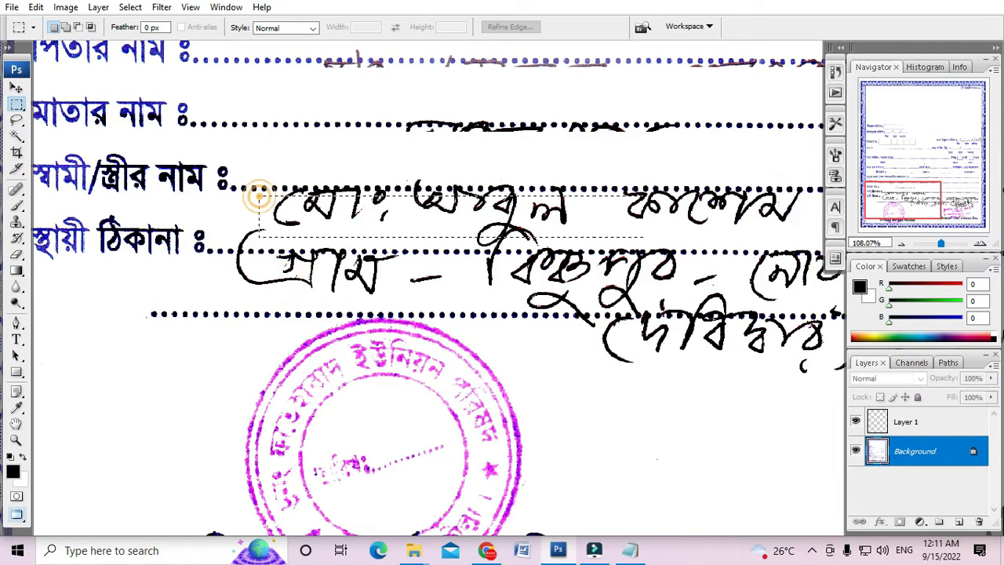
pyautogui.moveTo(258, 196); pyautogui.dragTo(736, 246)
pyautogui.press('Delete')
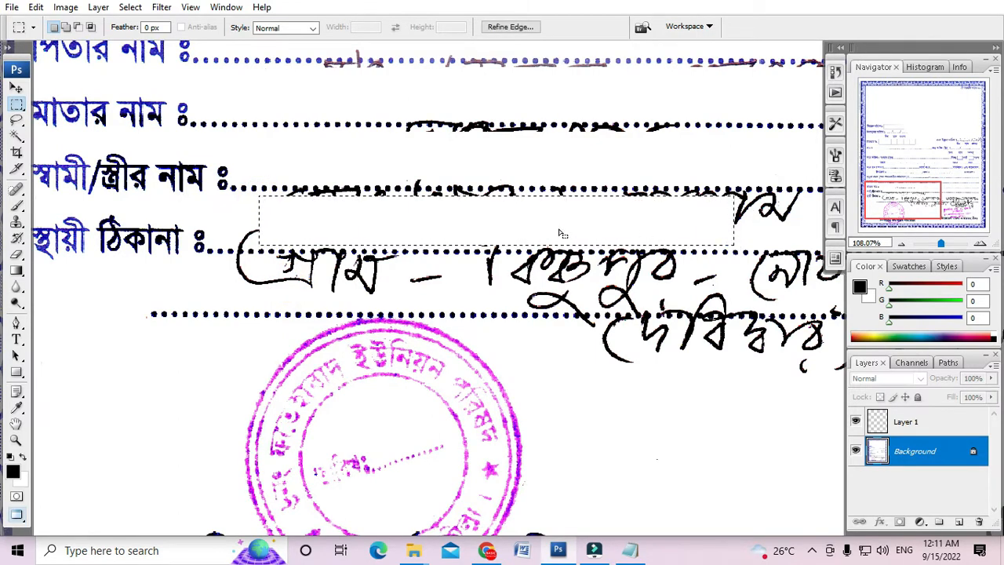
pyautogui.hscroll(5, 542, 231)
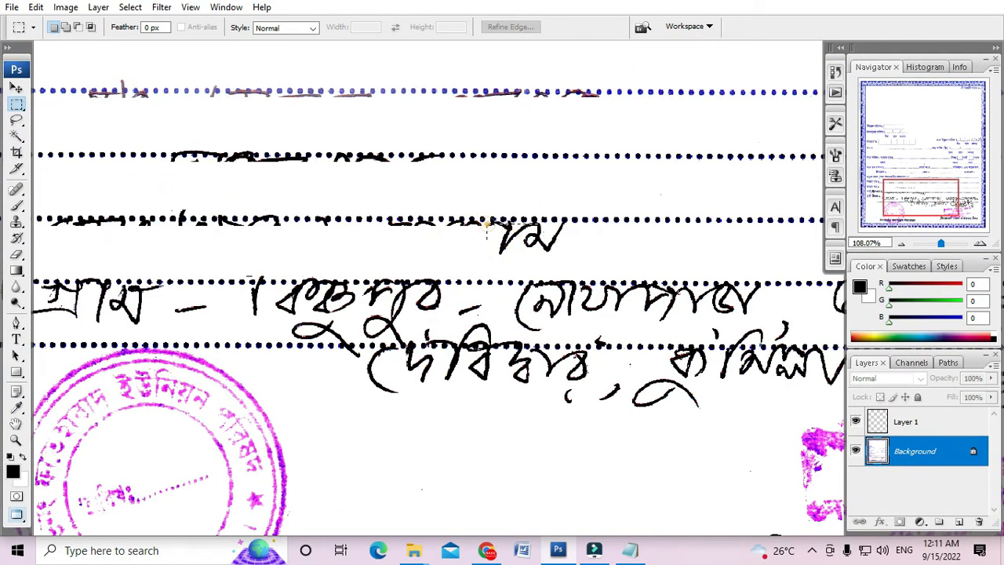
pyautogui.moveTo(487, 224); pyautogui.dragTo(610, 255)
pyautogui.press('Delete')
pyautogui.click(625, 234)
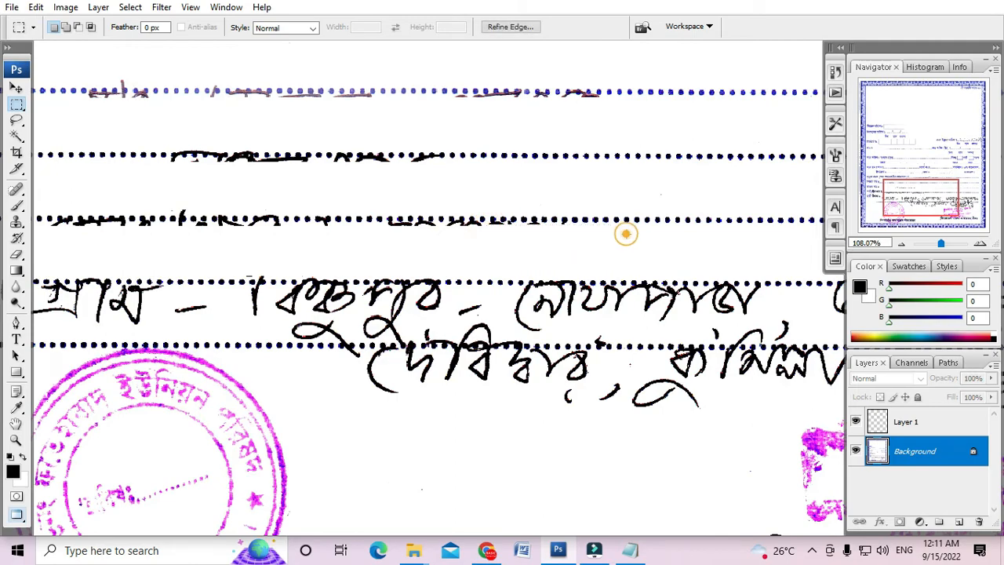
# Clear the handwritten village part of the permanent address between the two address dotted lines, stopping before the signature.
pyautogui.moveTo(58, 326); pyautogui.dragTo(295, 173)
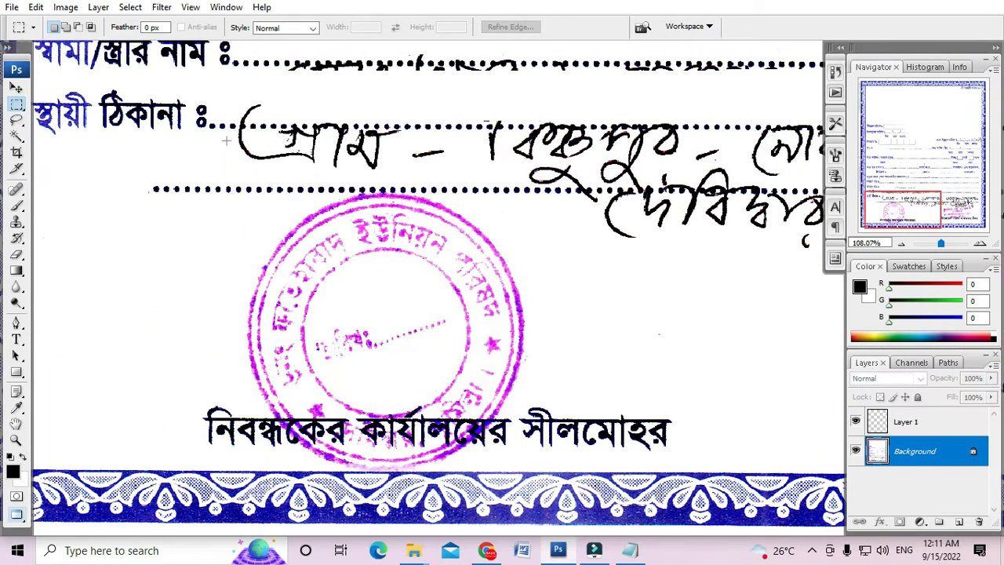
pyautogui.moveTo(226, 140)
pyautogui.mouseDown()
pyautogui.moveTo(627, 180)
pyautogui.moveTo(717, 177)
pyautogui.mouseUp()
pyautogui.press('Delete')
pyautogui.click(721, 175)
pyautogui.moveTo(541, 154); pyautogui.dragTo(302, 205)
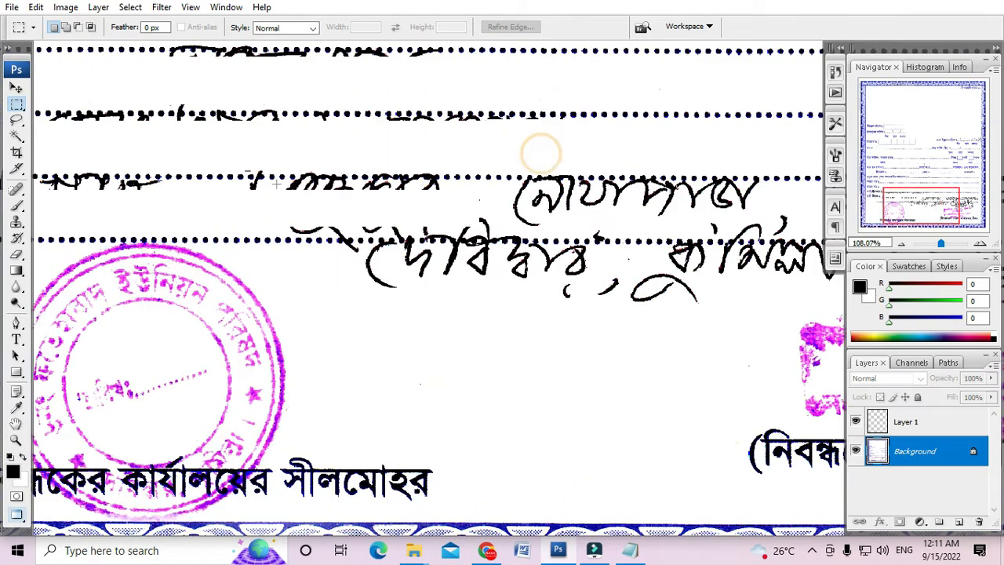
pyautogui.moveTo(243, 184); pyautogui.dragTo(788, 224)
pyautogui.press('Delete')
pyautogui.click(788, 225)
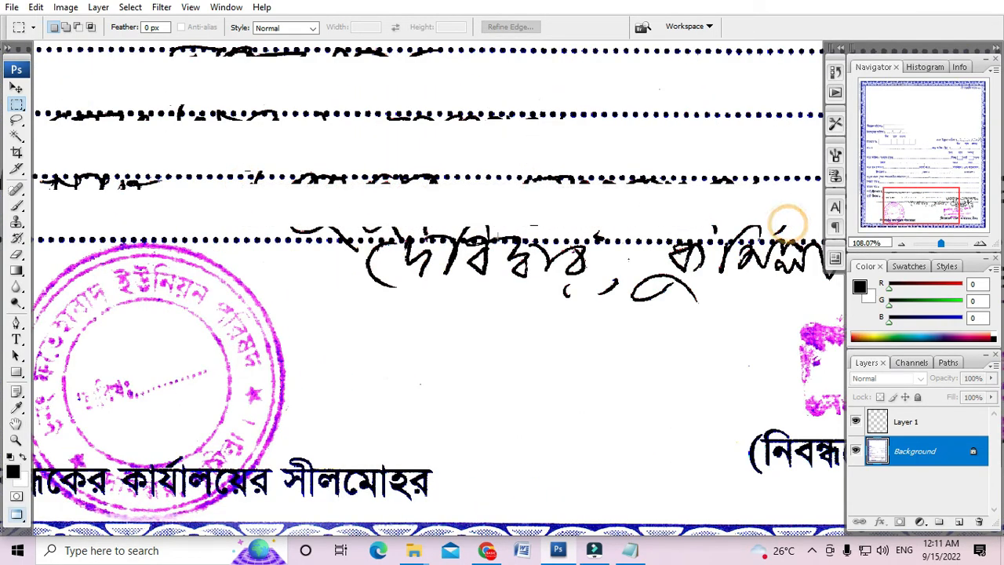
# Clear the handwriting below the second address dotted line and the stroke tops above it, up to the signature.
pyautogui.moveTo(453, 256)
pyautogui.mouseDown()
pyautogui.moveTo(355, 215)
pyautogui.moveTo(717, 275)
pyautogui.moveTo(817, 265)
pyautogui.mouseUp()
pyautogui.press('Delete')
pyautogui.click(705, 264)
pyautogui.moveTo(643, 237); pyautogui.dragTo(340, 316)
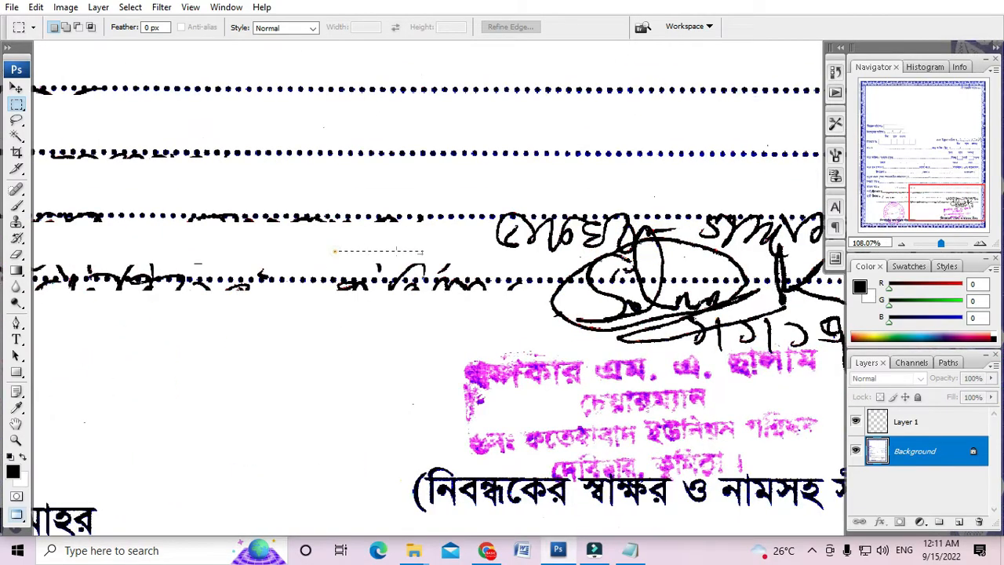
pyautogui.moveTo(335, 251); pyautogui.dragTo(556, 275)
pyautogui.press('Delete')
pyautogui.click(557, 273)
# Clear the start of the first handwritten word above the signature, below the first permanent-address dotted line.
pyautogui.scroll(-2, 572, 271)
pyautogui.moveTo(622, 295); pyautogui.dragTo(457, 287)
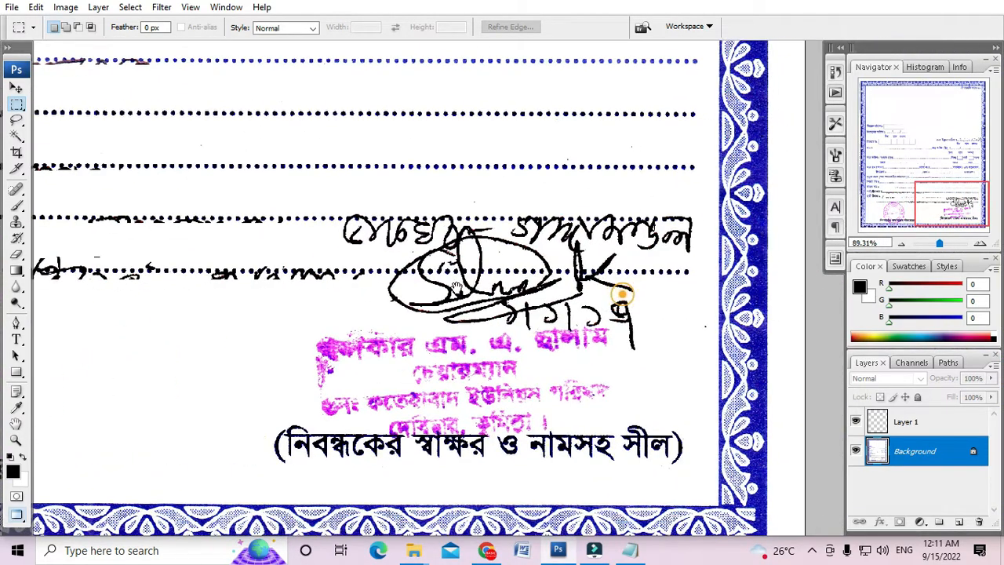
pyautogui.scroll(3, 522, 254)
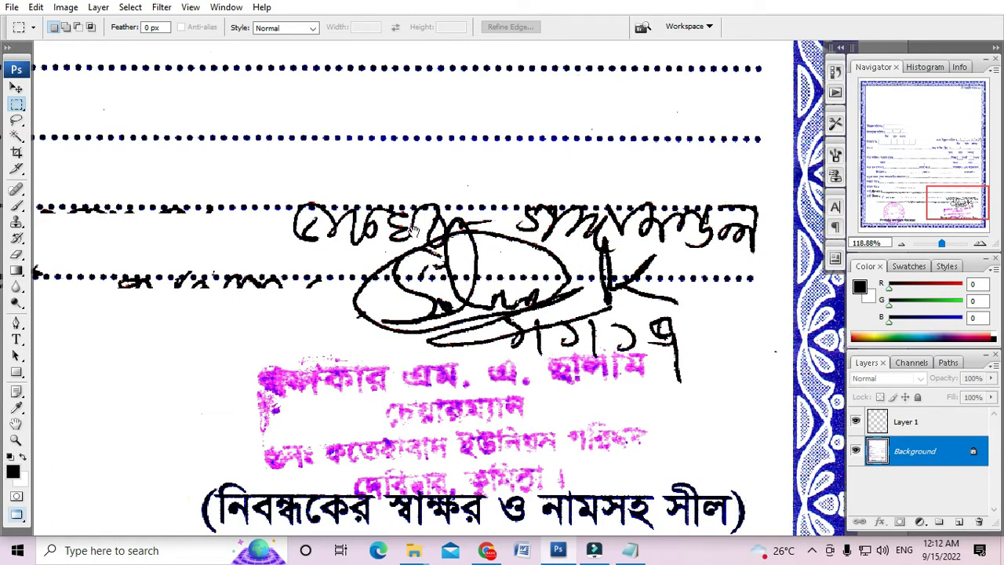
pyautogui.moveTo(409, 232); pyautogui.dragTo(486, 231)
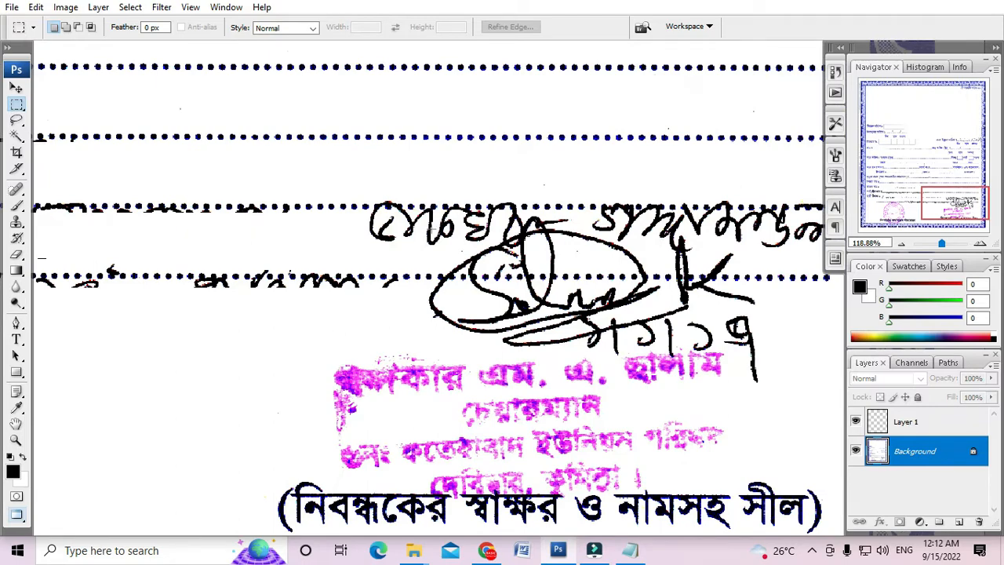
pyautogui.moveTo(368, 225); pyautogui.dragTo(482, 240)
pyautogui.press('Delete')
pyautogui.hotkey('ctrl', 'd')
# Clear that word's remaining letters around the top of the signature loop, including the short stroke beside it.
pyautogui.scroll(3, 413, 237)
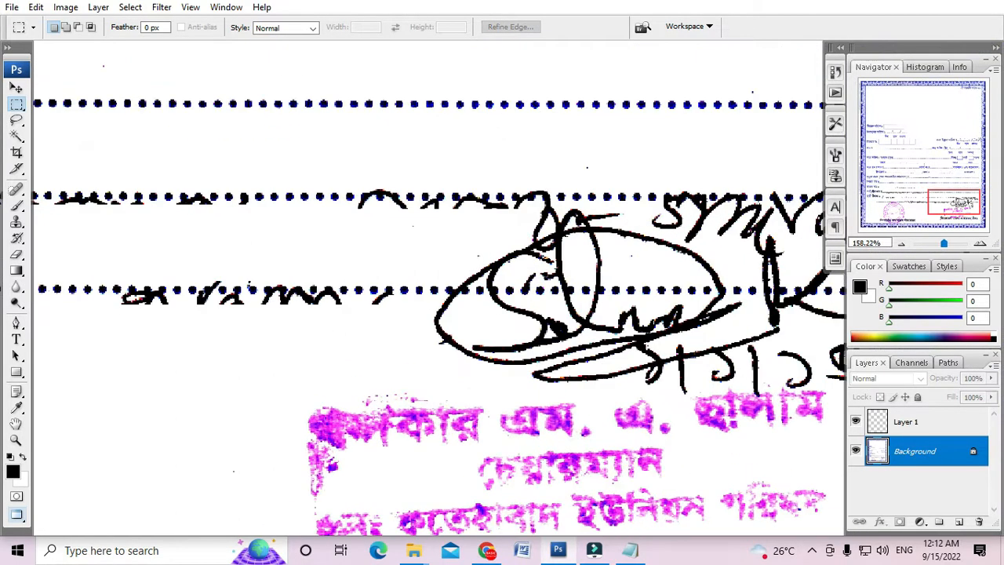
pyautogui.moveTo(510, 225)
pyautogui.mouseDown()
pyautogui.moveTo(444, 240)
pyautogui.moveTo(490, 251)
pyautogui.moveTo(477, 221)
pyautogui.moveTo(497, 229)
pyautogui.mouseUp()
pyautogui.press('Delete')
pyautogui.click(490, 235)
pyautogui.press('Delete')
pyautogui.moveTo(569, 234); pyautogui.dragTo(527, 224)
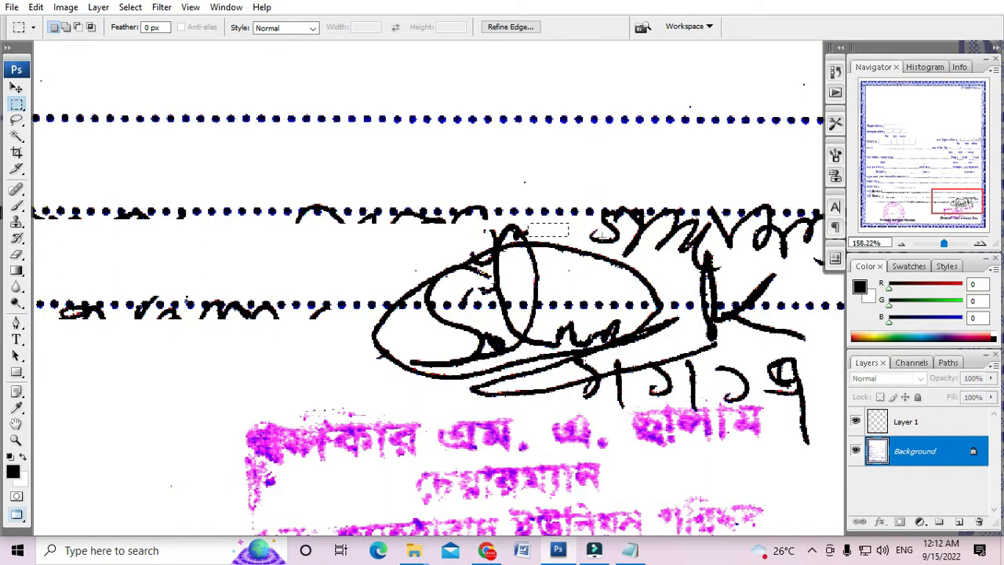
pyautogui.press('Delete')
# Clear the second handwritten word below the first address dotted line, above the signature's final strokes.
pyautogui.click(602, 232)
pyautogui.moveTo(580, 223)
pyautogui.mouseDown()
pyautogui.moveTo(633, 243)
pyautogui.moveTo(538, 233)
pyautogui.moveTo(583, 257)
pyautogui.mouseUp()
pyautogui.press('Delete')
pyautogui.click(643, 244)
pyautogui.press('Delete')
pyautogui.click(602, 254)
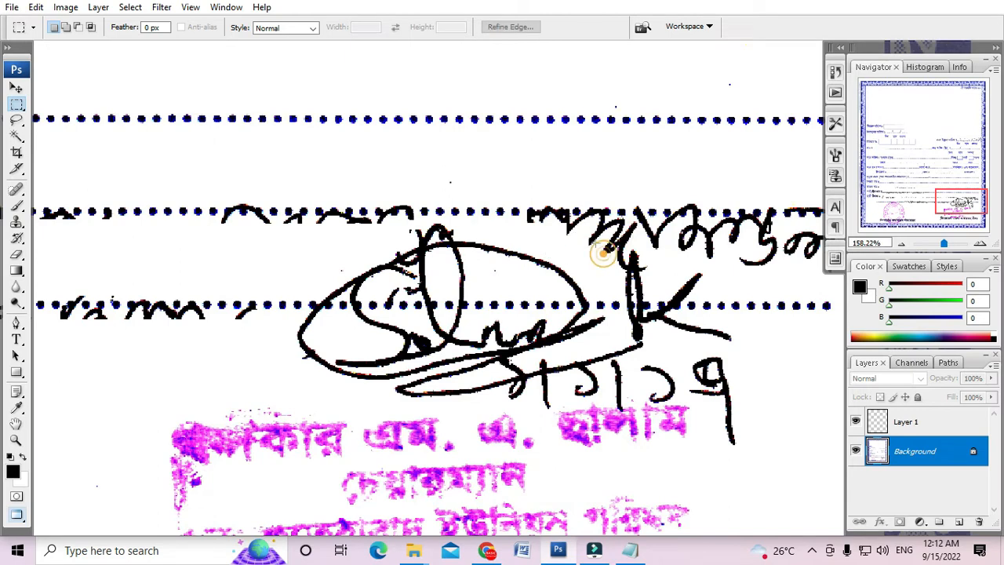
pyautogui.moveTo(566, 218)
pyautogui.mouseDown()
pyautogui.moveTo(812, 287)
pyautogui.moveTo(798, 271)
pyautogui.mouseUp()
pyautogui.press('Delete')
pyautogui.click(698, 257)
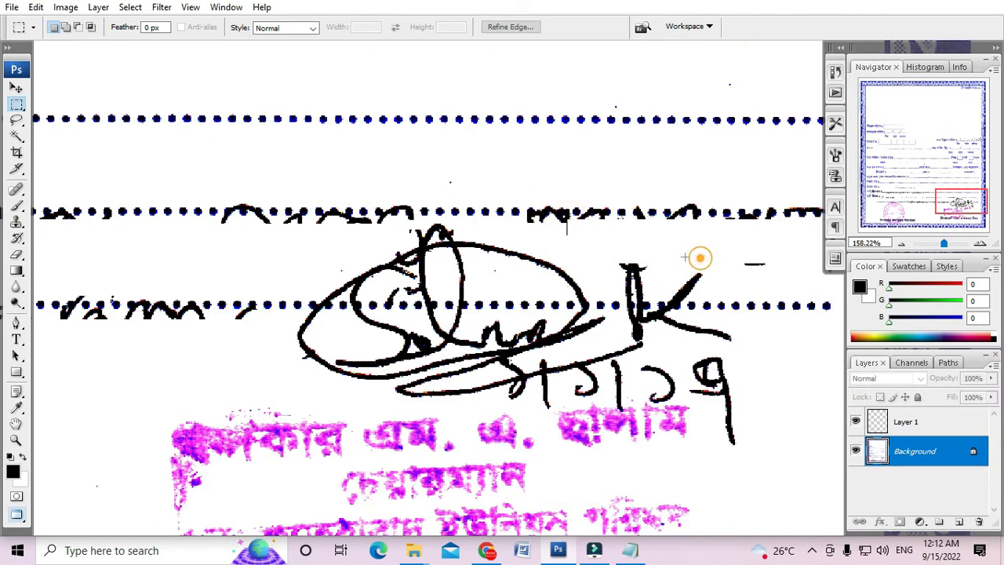
# Clear the leftover dash and the last vertical stroke at the end of the first address line, near the border.
pyautogui.moveTo(699, 257); pyautogui.dragTo(610, 224)
pyautogui.moveTo(500, 220); pyautogui.dragTo(712, 266)
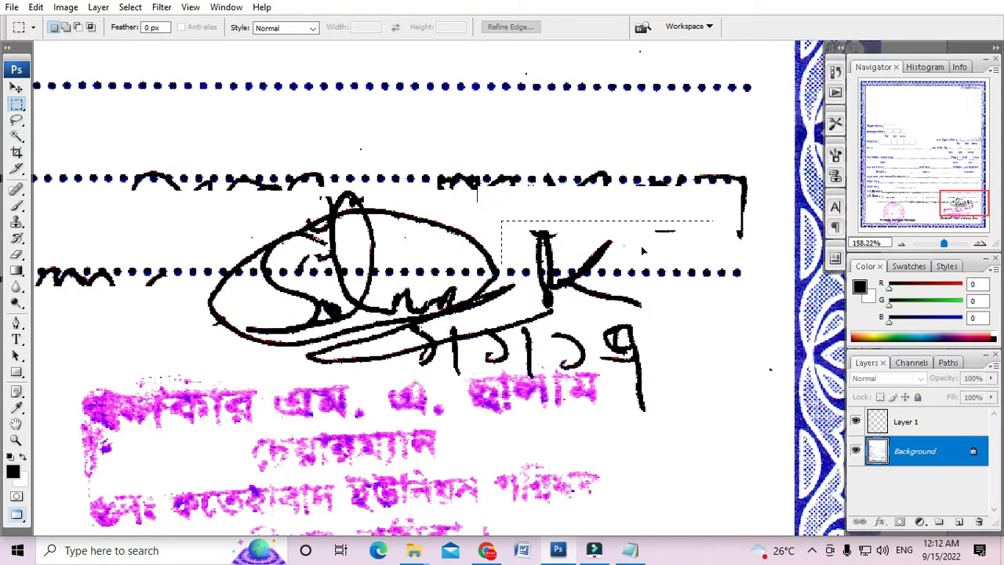
pyautogui.moveTo(642, 250); pyautogui.dragTo(653, 246)
pyautogui.press('Delete')
pyautogui.click(679, 245)
pyautogui.moveTo(723, 188); pyautogui.dragTo(768, 260)
pyautogui.press('Delete')
pyautogui.click(765, 251)
# Clear the handwritten day, month and year from the certificate issue date.
pyautogui.scroll(-2, 766, 251)
pyautogui.scroll(-8, 765, 251)
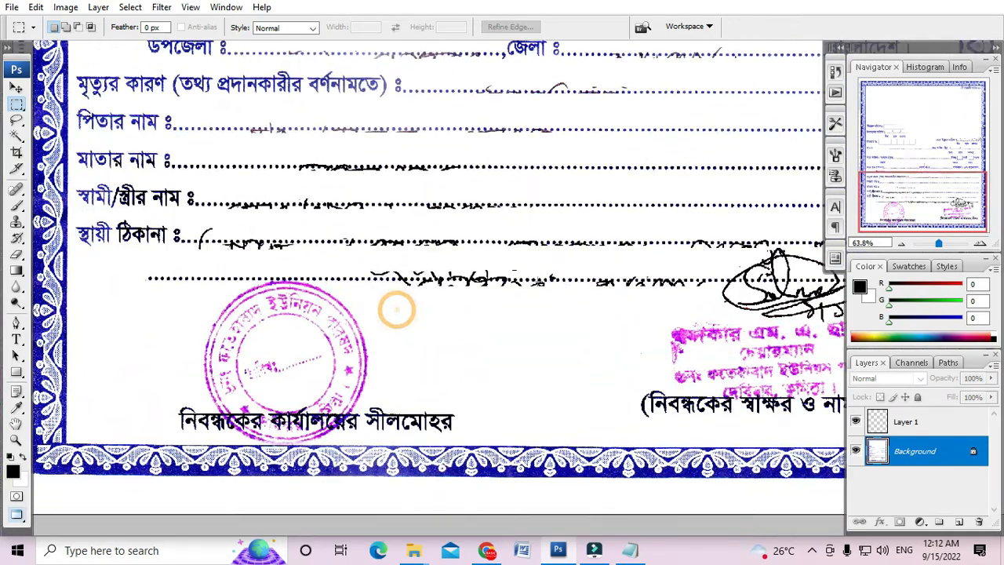
pyautogui.scroll(3, 583, 269)
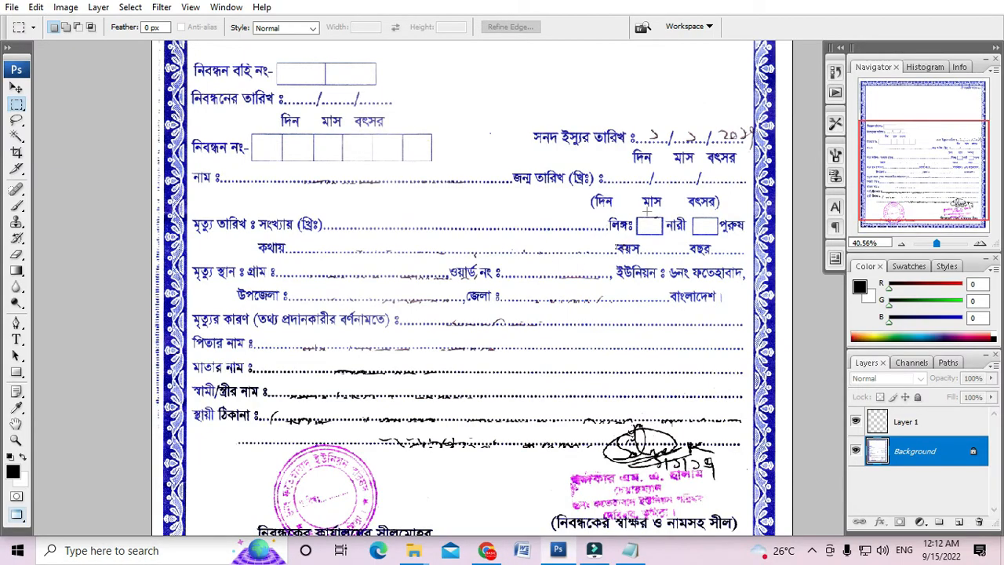
pyautogui.scroll(7, 647, 210)
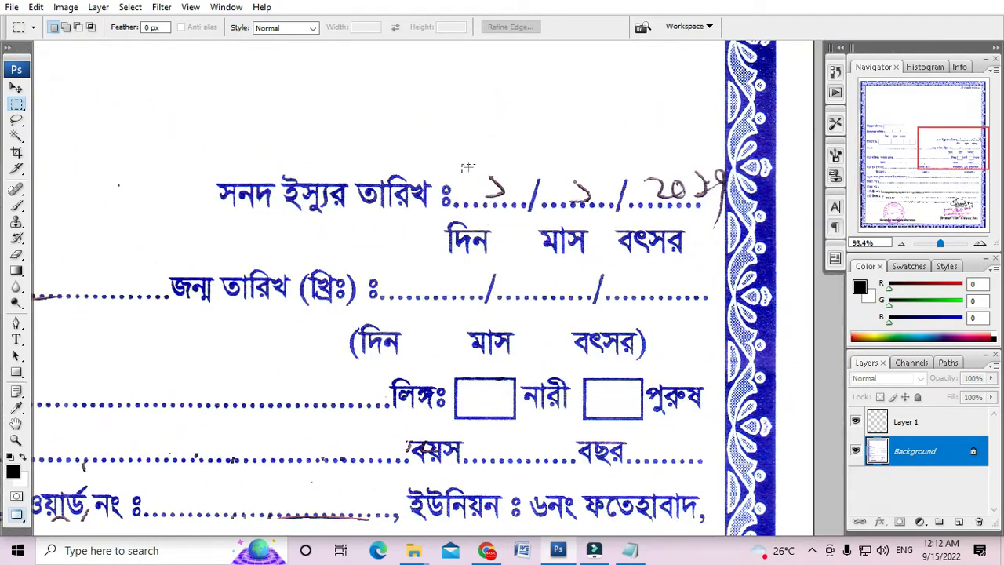
pyautogui.moveTo(463, 164); pyautogui.dragTo(513, 204)
pyautogui.press('Delete')
pyautogui.moveTo(561, 166); pyautogui.dragTo(606, 202)
pyautogui.press('Delete')
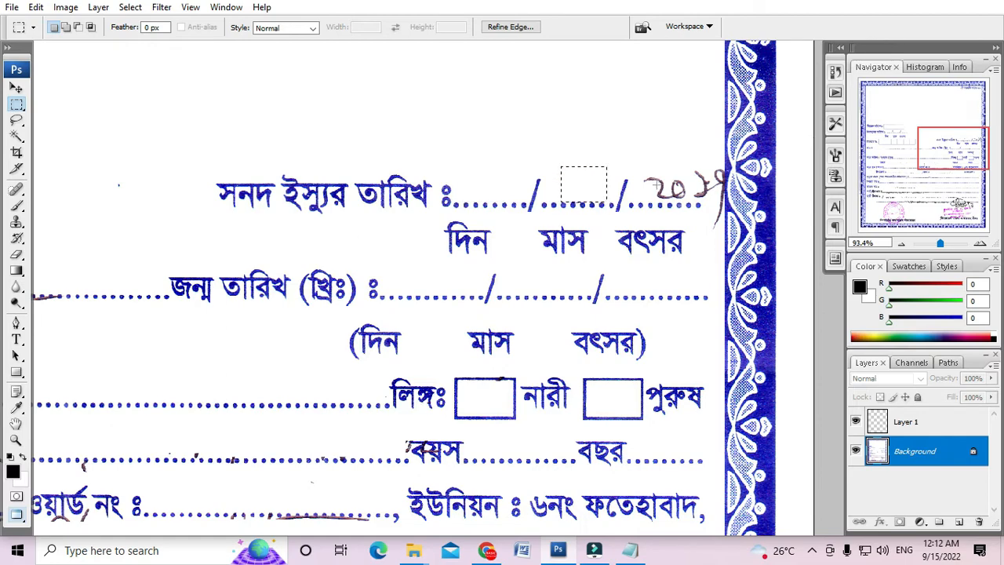
pyautogui.click(651, 174)
pyautogui.moveTo(687, 191); pyautogui.dragTo(724, 206)
pyautogui.press('Delete')
# Cover the first handwriting remnants on the name line with a duplicate of the clean dots from its beginning.
pyautogui.scroll(-8, 694, 208)
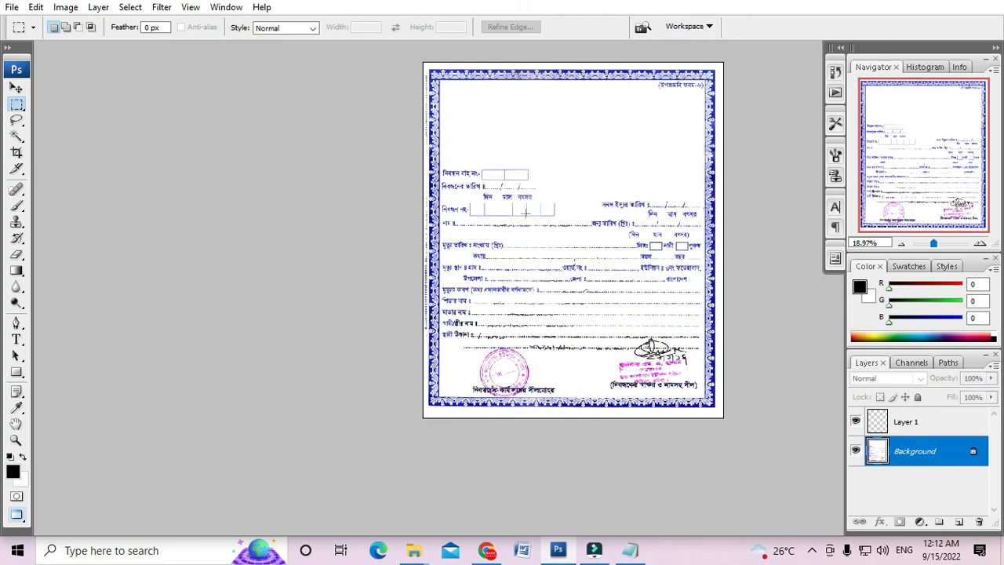
pyautogui.scroll(12, 541, 223)
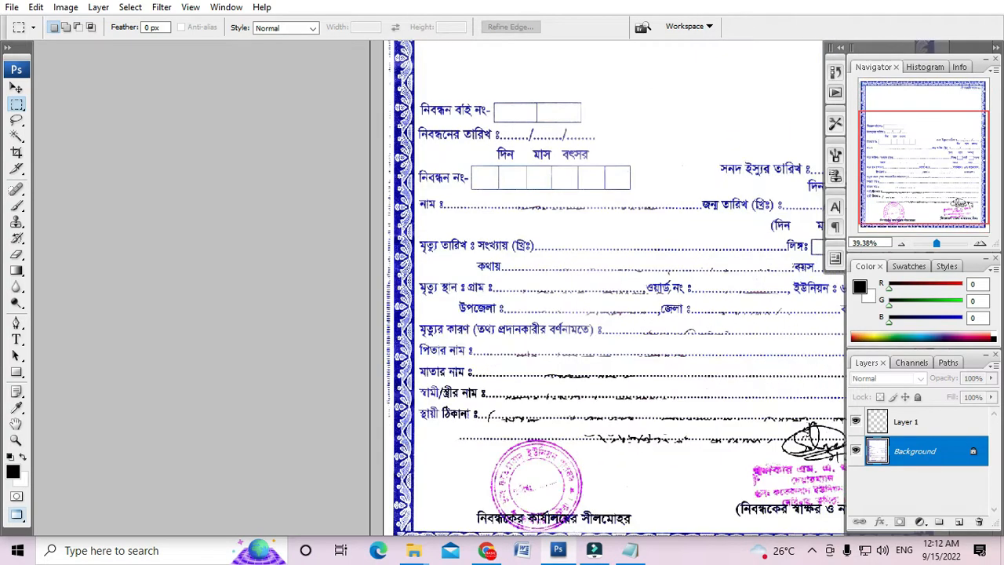
pyautogui.moveTo(602, 199); pyautogui.dragTo(454, 216)
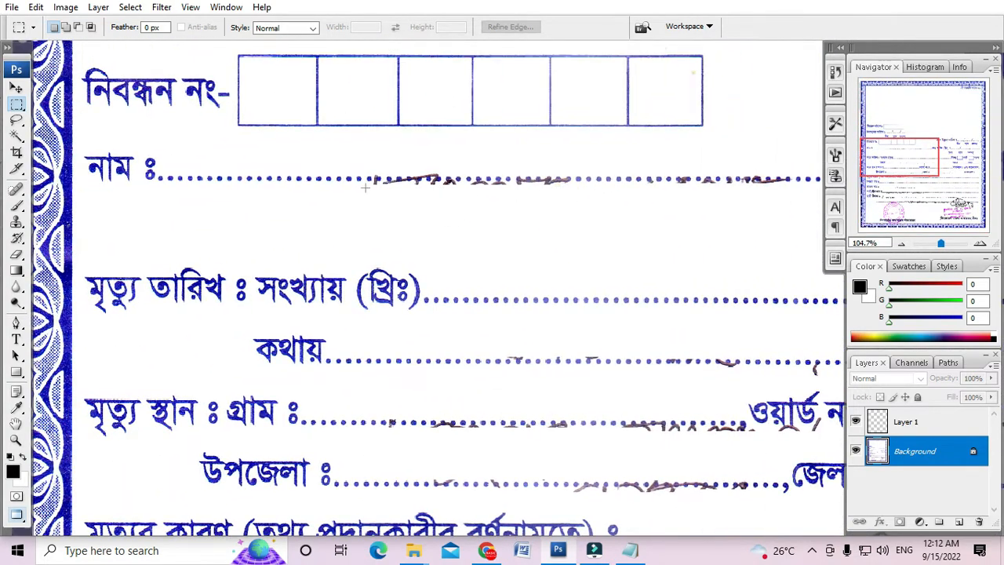
pyautogui.scroll(3, 374, 193)
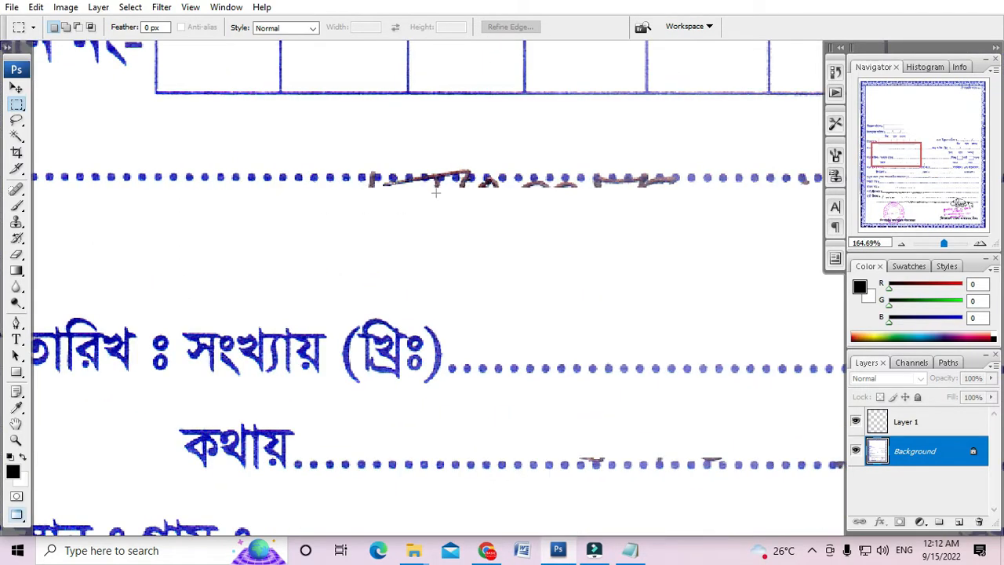
pyautogui.scroll(-2, 543, 200)
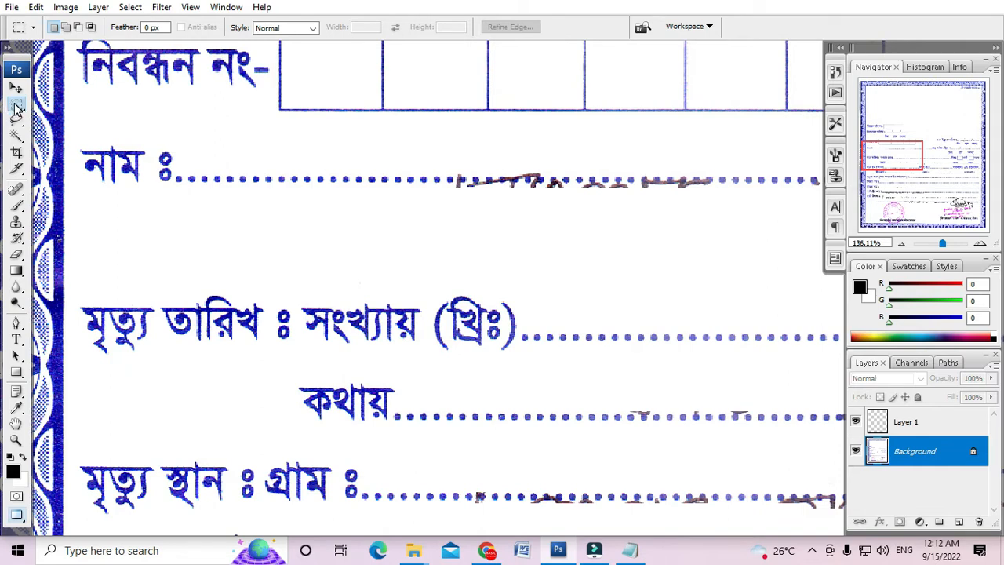
pyautogui.scroll(1, 203, 207)
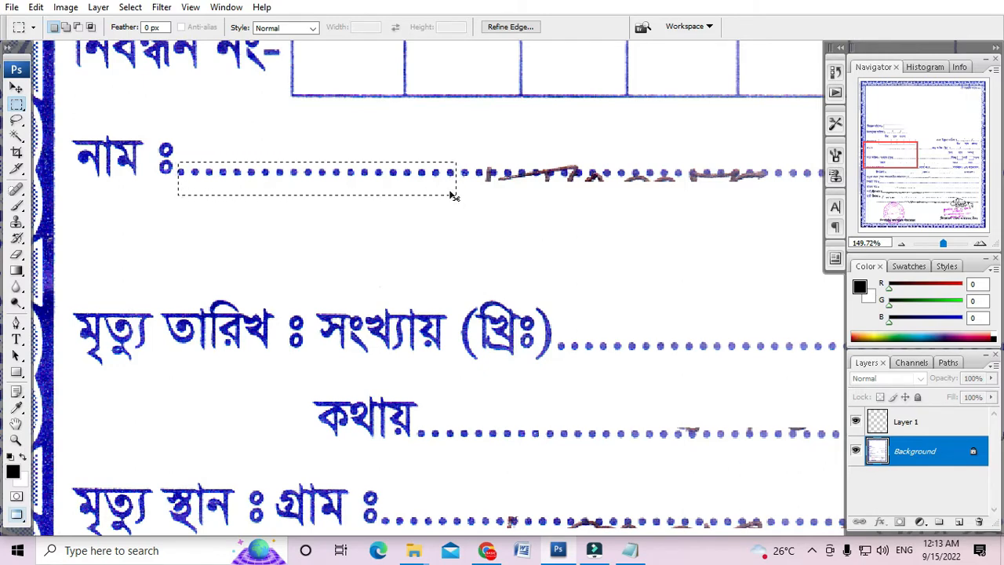
pyautogui.hotkey('ctrl', 'alt')
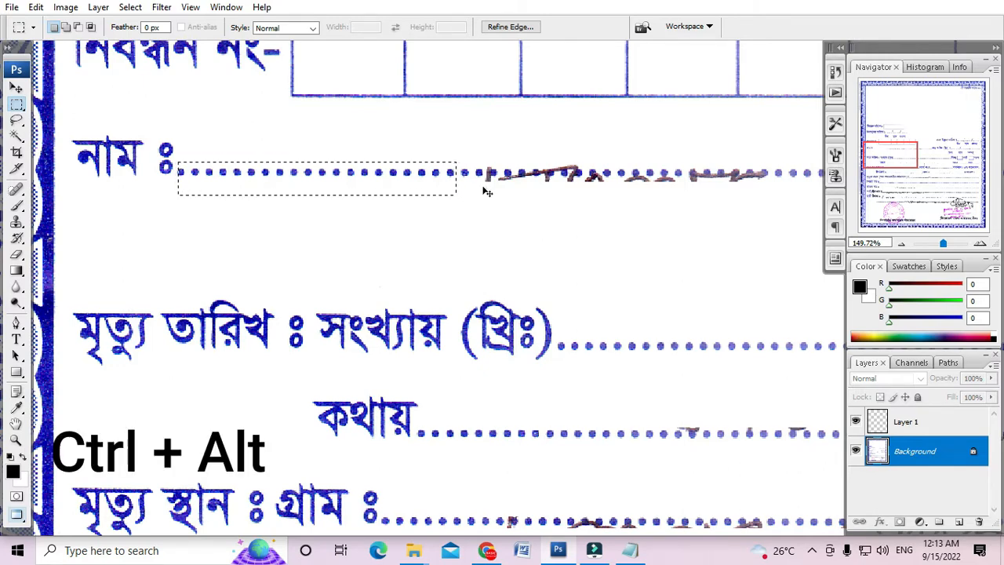
pyautogui.press('alt')
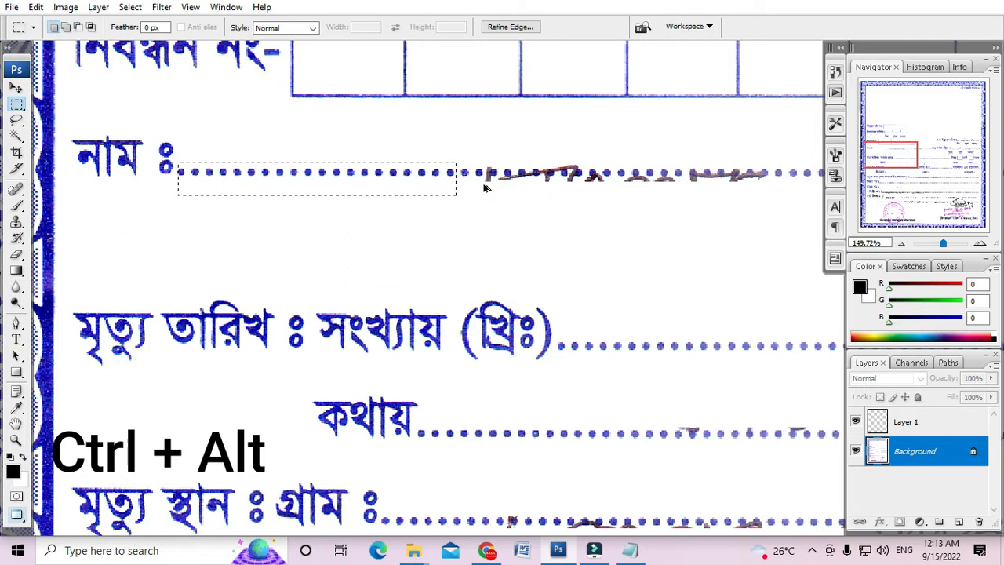
pyautogui.moveTo(393, 207); pyautogui.dragTo(341, 227)
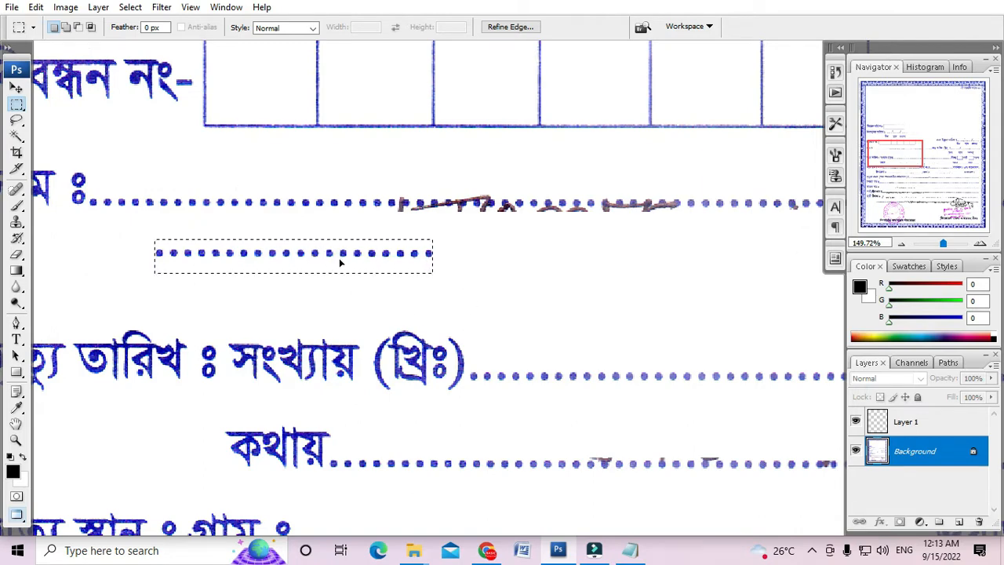
pyautogui.moveTo(341, 260); pyautogui.dragTo(553, 264)
pyautogui.scroll(5, 392, 259)
pyautogui.moveTo(437, 264); pyautogui.dragTo(384, 187)
pyautogui.scroll(-5, 463, 256)
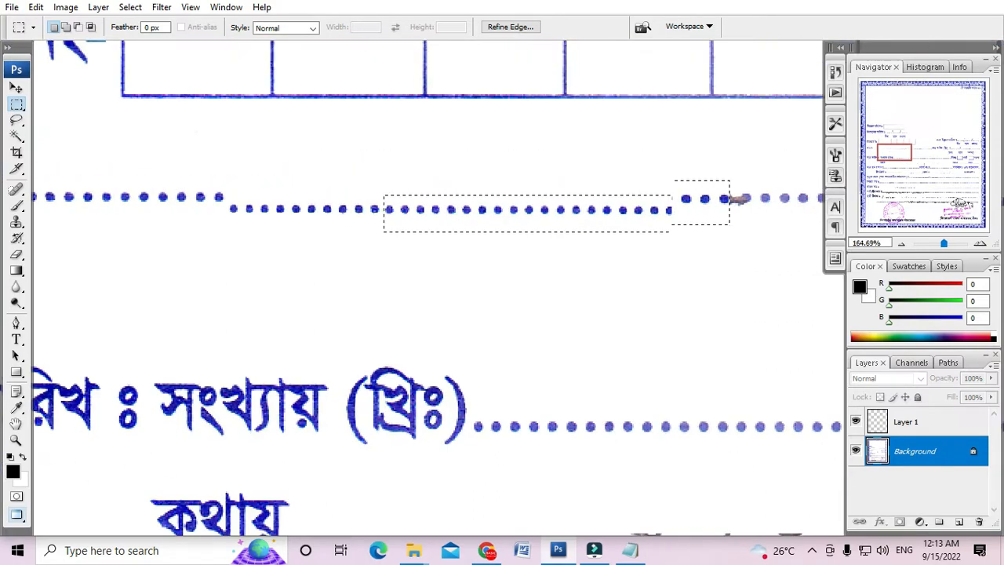
pyautogui.click(533, 268)
# Cover the remaining handwriting remnants near the end of the name line with another duplicate of its clean dots.
pyautogui.scroll(-4, 531, 269)
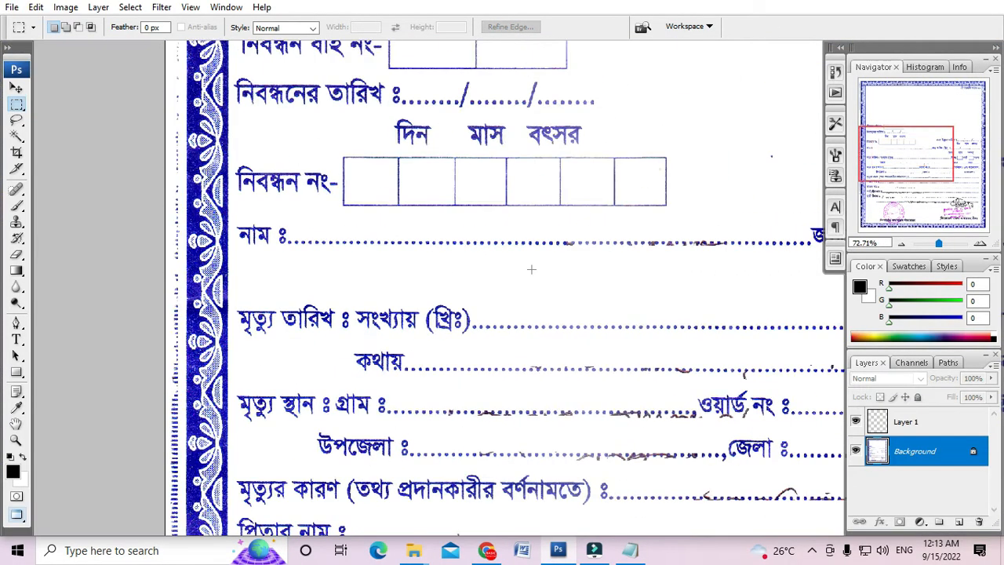
pyautogui.scroll(4, 530, 269)
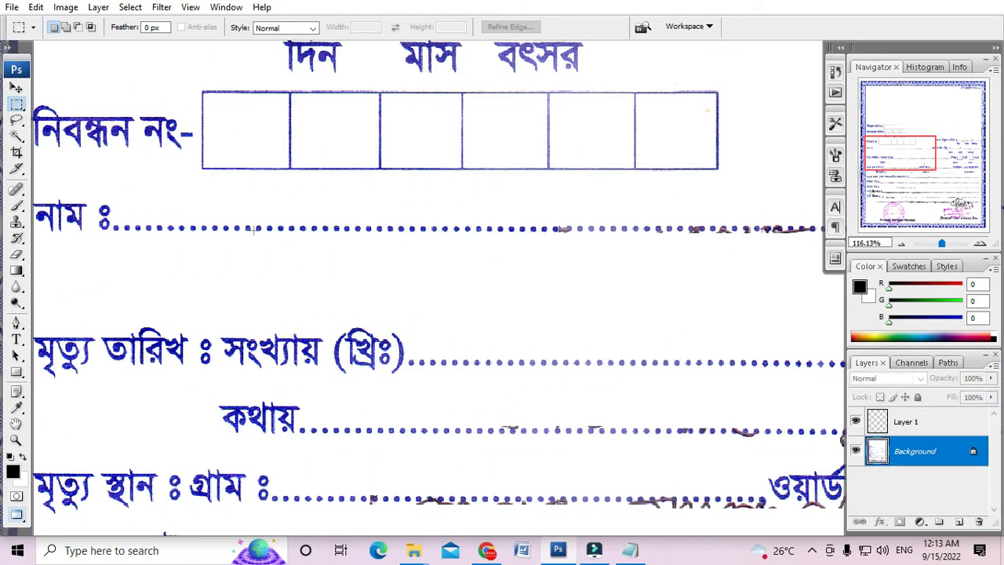
pyautogui.moveTo(401, 221); pyautogui.dragTo(391, 221)
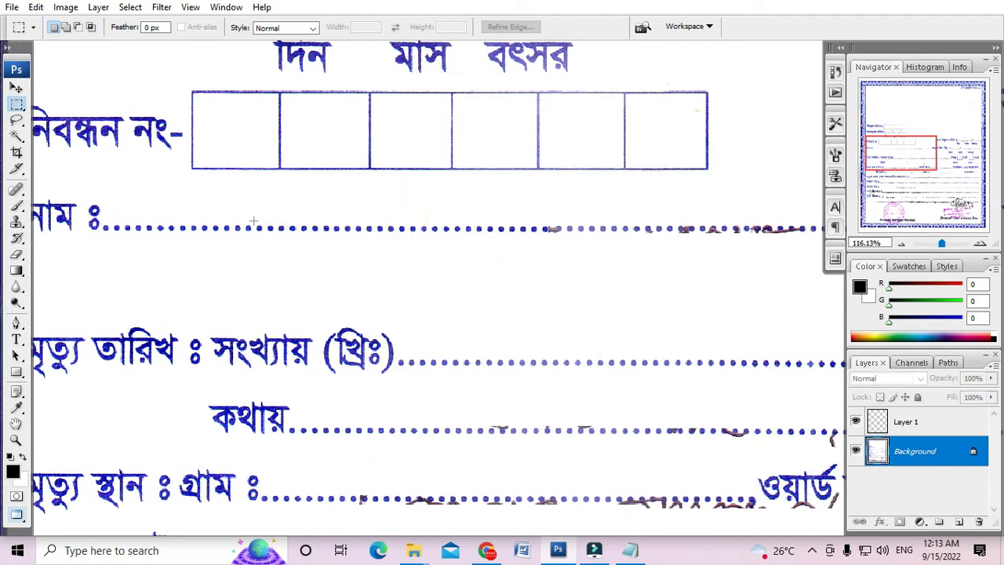
pyautogui.moveTo(482, 245); pyautogui.dragTo(579, 245)
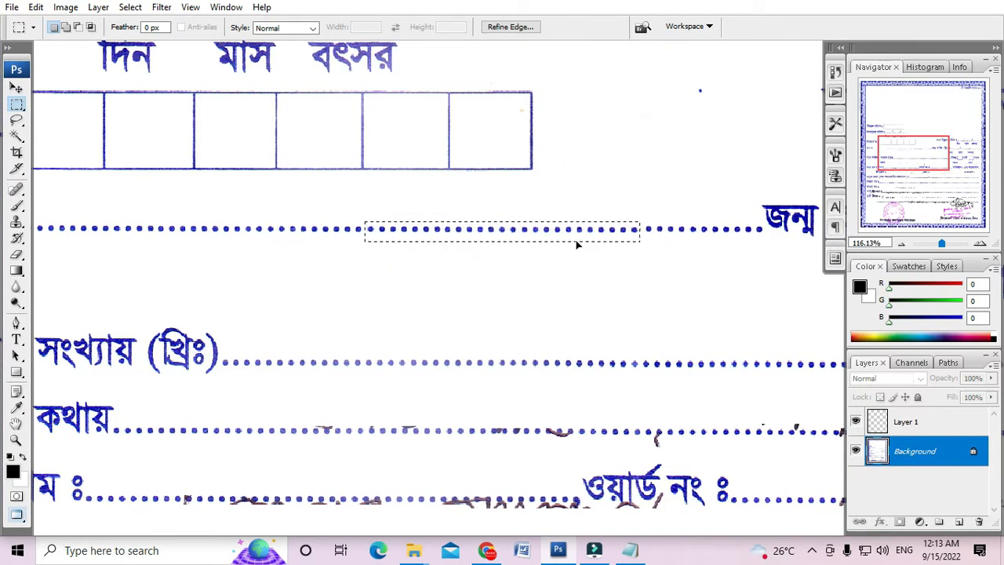
pyautogui.click(683, 291)
# Cover the handwriting remnants on the death-date-in-words line with clean dots duplicated from the line above.
pyautogui.scroll(-2, 683, 291)
pyautogui.scroll(-4, 683, 291)
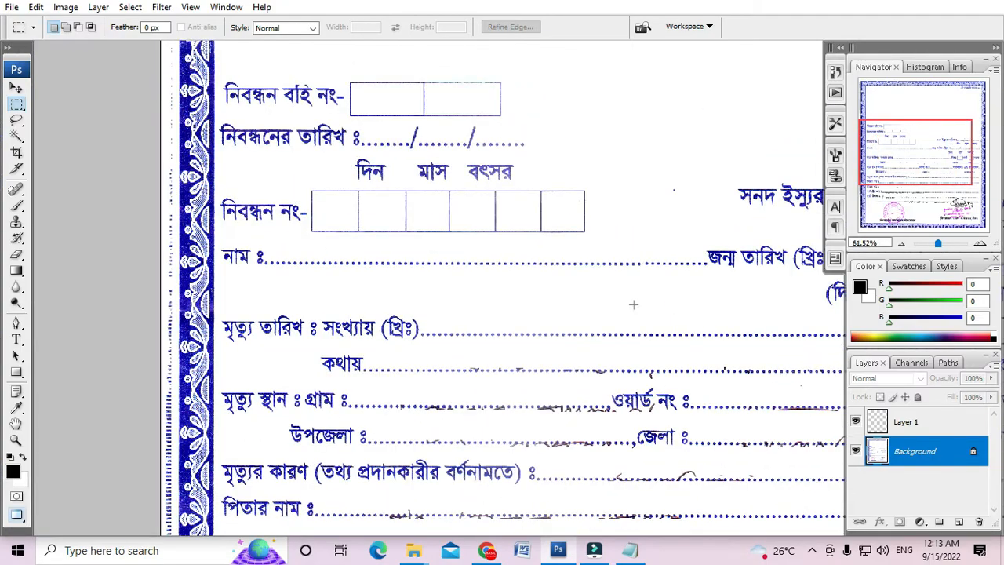
pyautogui.moveTo(565, 304); pyautogui.dragTo(584, 284)
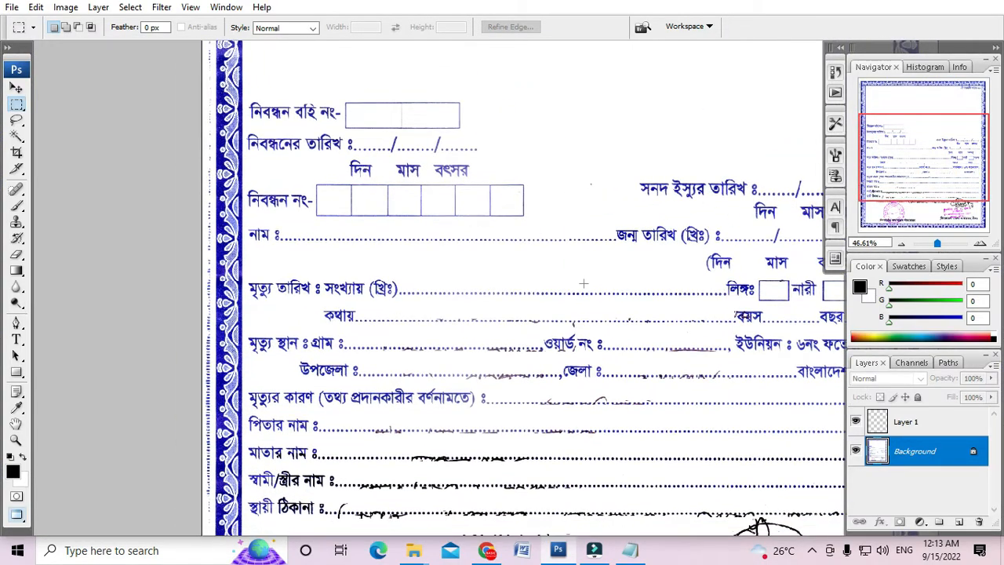
pyautogui.scroll(7, 583, 284)
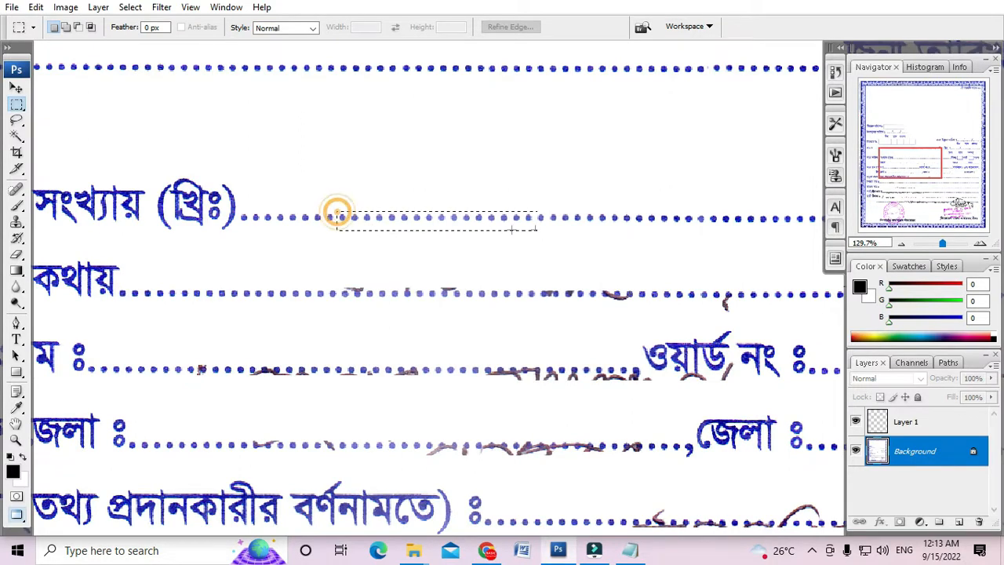
pyautogui.moveTo(535, 229); pyautogui.dragTo(590, 299)
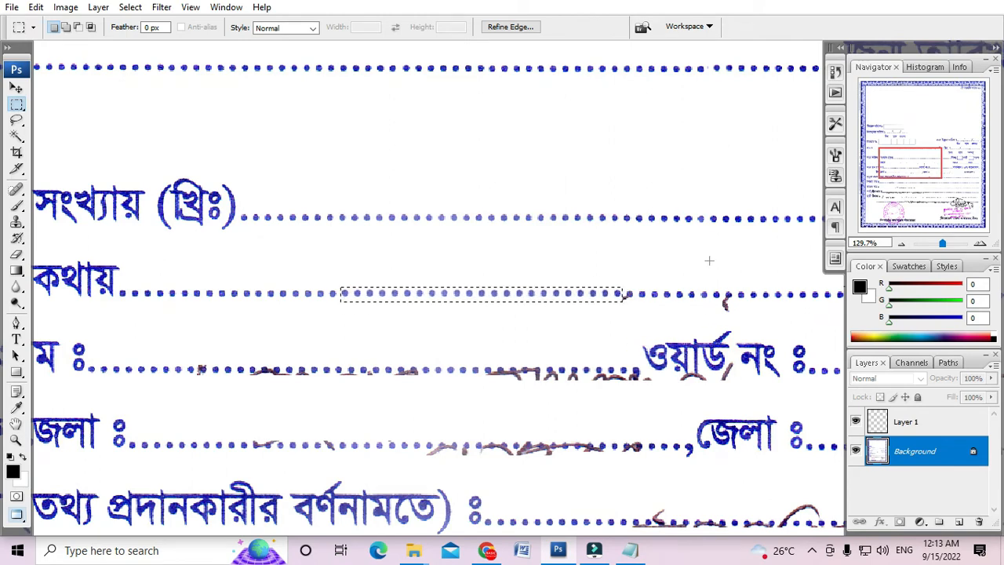
pyautogui.click(640, 256)
# Clear the small stroke beside the patched dots and the hooked stroke hanging below the death-date-in-words line.
pyautogui.scroll(3, 642, 308)
pyautogui.moveTo(636, 302); pyautogui.dragTo(536, 275)
pyautogui.scroll(4, 533, 266)
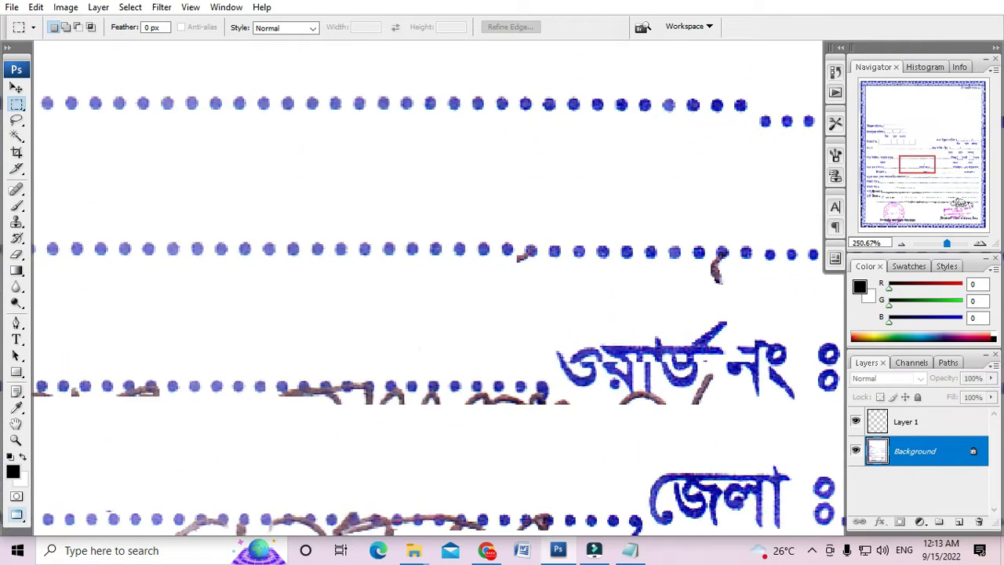
pyautogui.moveTo(522, 263); pyautogui.dragTo(510, 251)
pyautogui.click(526, 261)
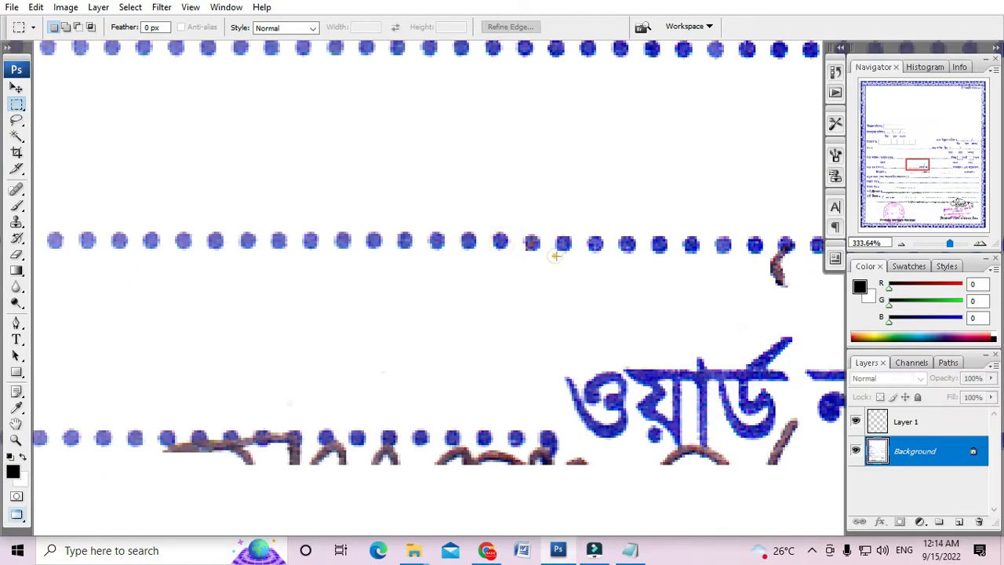
pyautogui.hscroll(5, 681, 288)
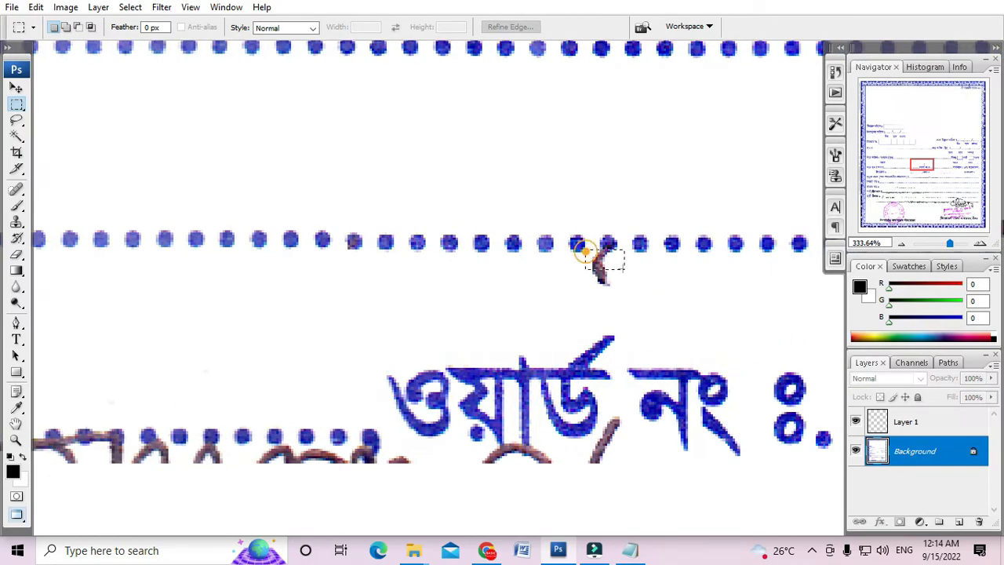
pyautogui.moveTo(635, 296); pyautogui.dragTo(566, 251)
pyautogui.press('Delete')
# Clear the dark stray marks farther along the death-date-in-words line, above the ward number field.
pyautogui.scroll(-10, 646, 298)
pyautogui.moveTo(800, 349); pyautogui.dragTo(650, 321)
pyautogui.scroll(5, 556, 290)
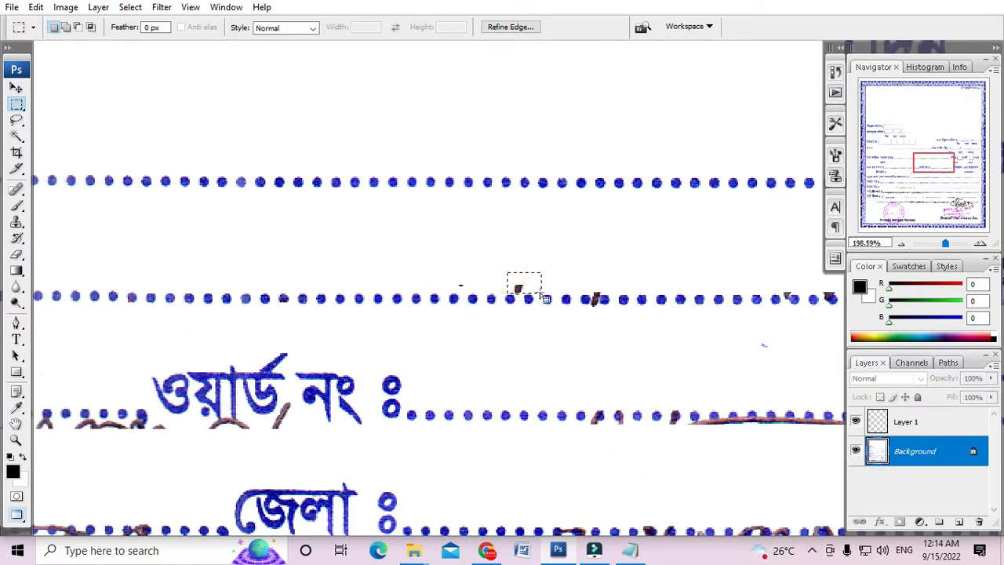
pyautogui.scroll(3, 583, 291)
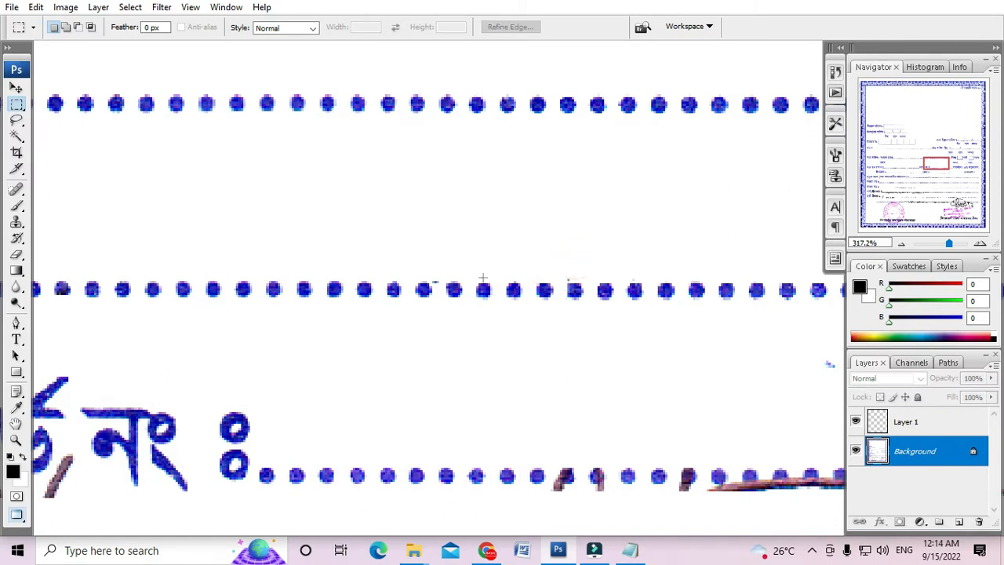
# Erase the dark specks along the death-date-in-words line with the Eraser tool.
pyautogui.click(17, 254)
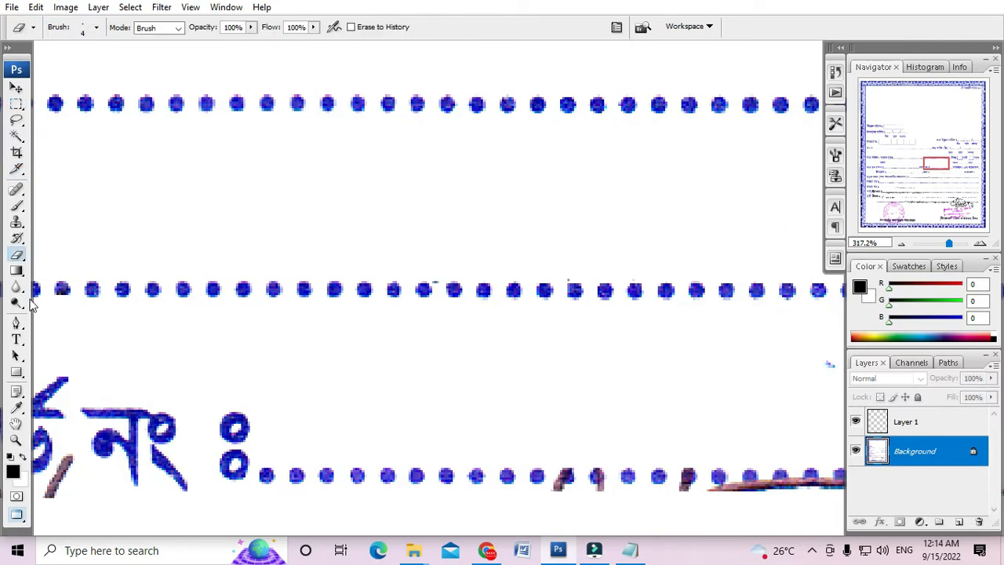
pyautogui.rightClick(17, 259)
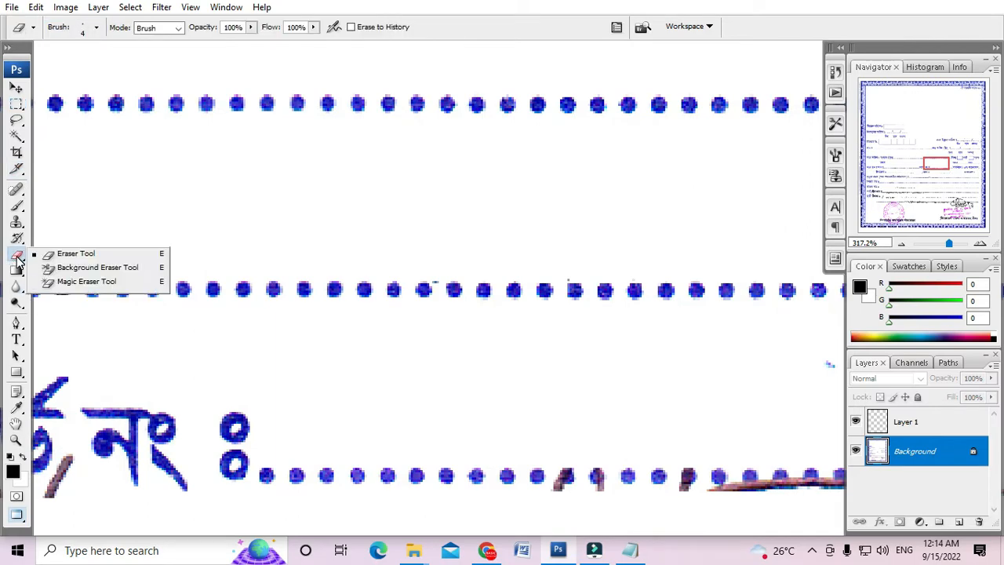
pyautogui.click(68, 253)
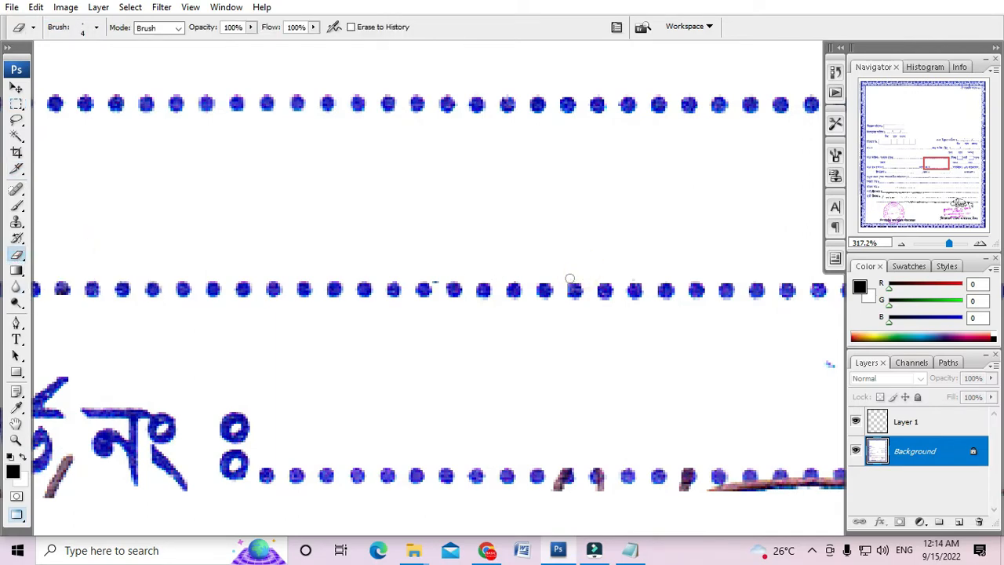
pyautogui.moveTo(688, 278); pyautogui.dragTo(427, 194)
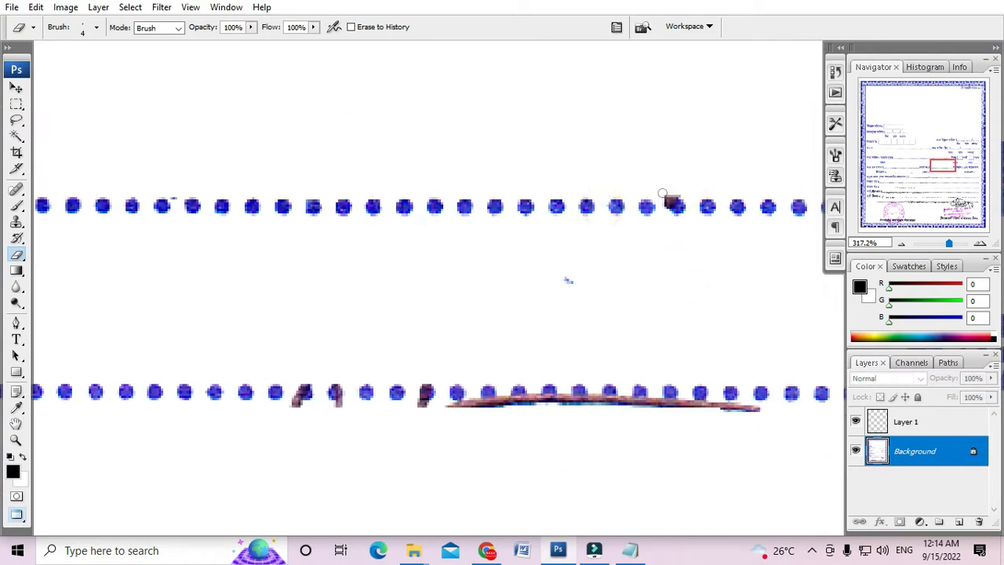
pyautogui.moveTo(665, 192); pyautogui.dragTo(666, 198)
# Erase the handwriting remnants around the strokes of the age label.
pyautogui.scroll(-5, 592, 200)
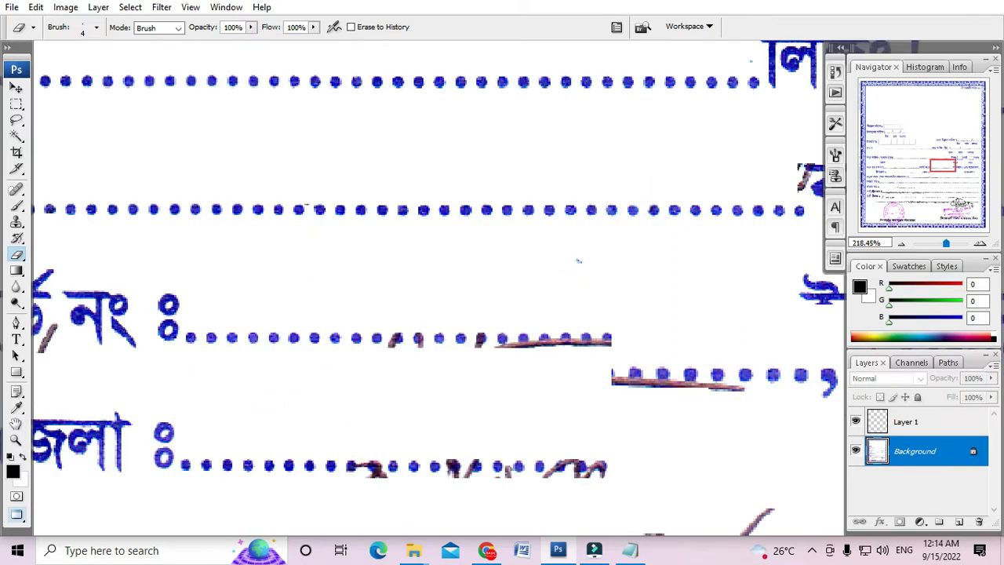
pyautogui.moveTo(689, 241); pyautogui.dragTo(450, 272)
pyautogui.scroll(4, 506, 252)
pyautogui.scroll(2, 531, 226)
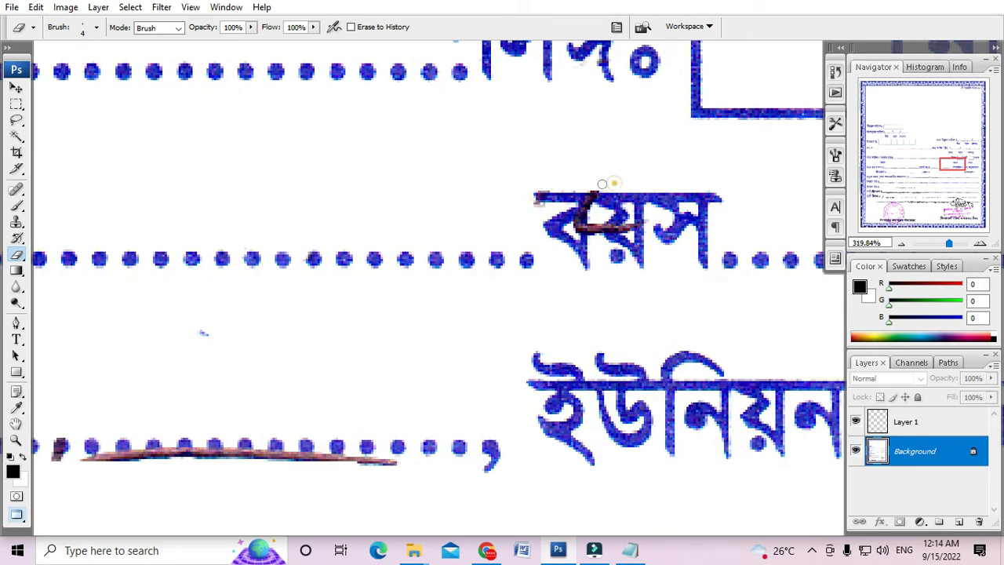
pyautogui.moveTo(590, 218); pyautogui.dragTo(573, 203)
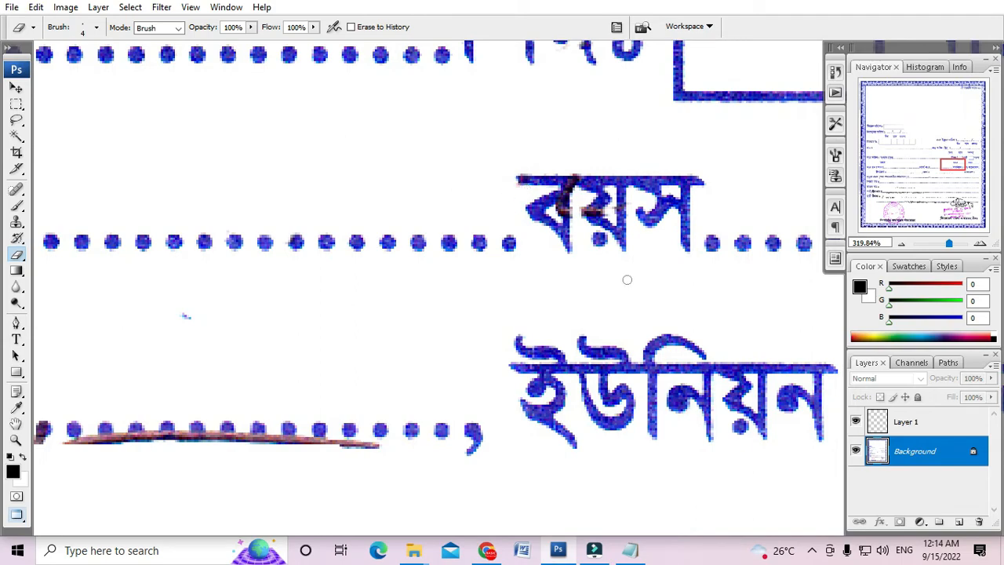
# Cover the black mark on the upper border of the first sex checkbox with a clean duplicated piece of the border.
pyautogui.scroll(-5, 627, 280)
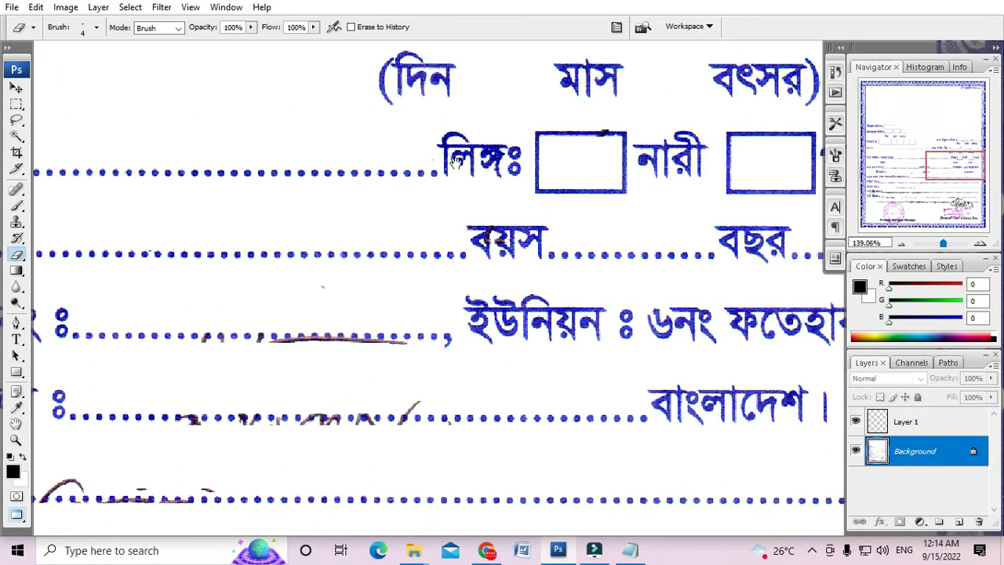
pyautogui.scroll(5, 455, 160)
pyautogui.press('m')
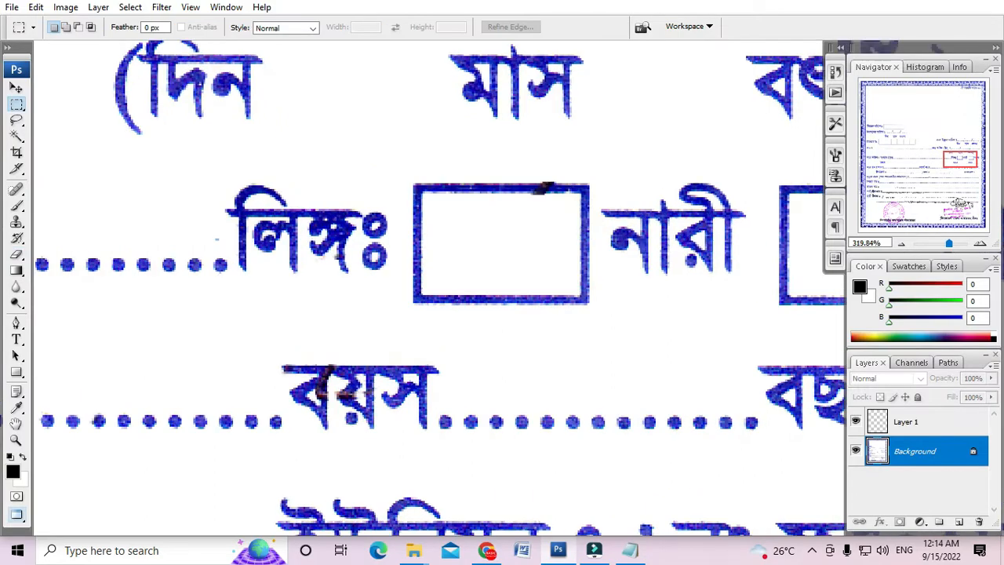
pyautogui.moveTo(509, 202); pyautogui.dragTo(553, 200)
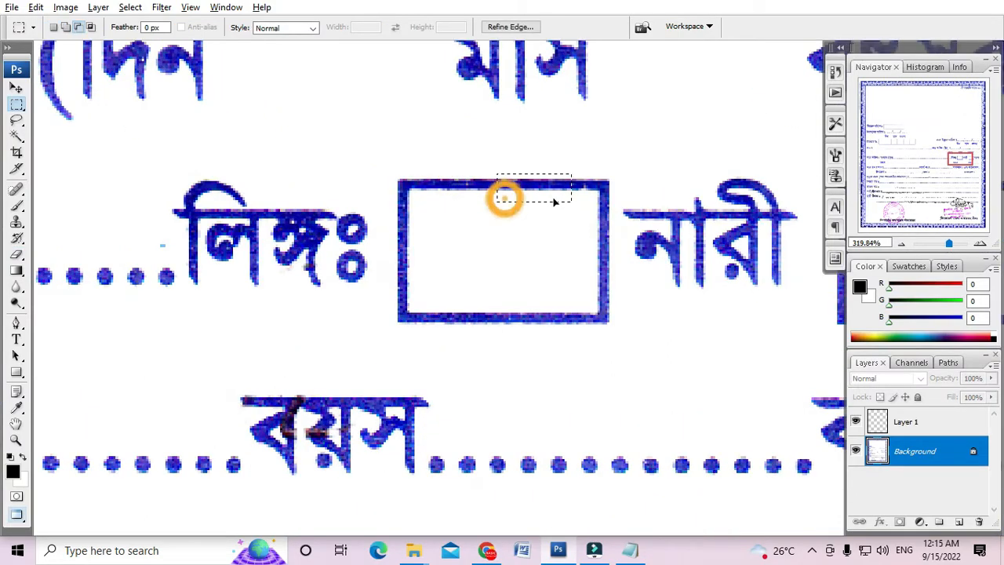
pyautogui.click(586, 213)
# Cover the handwriting on the village line up to the ward number label with clean dots duplicated from the line above.
pyautogui.scroll(-3, 581, 229)
pyautogui.scroll(-8, 598, 184)
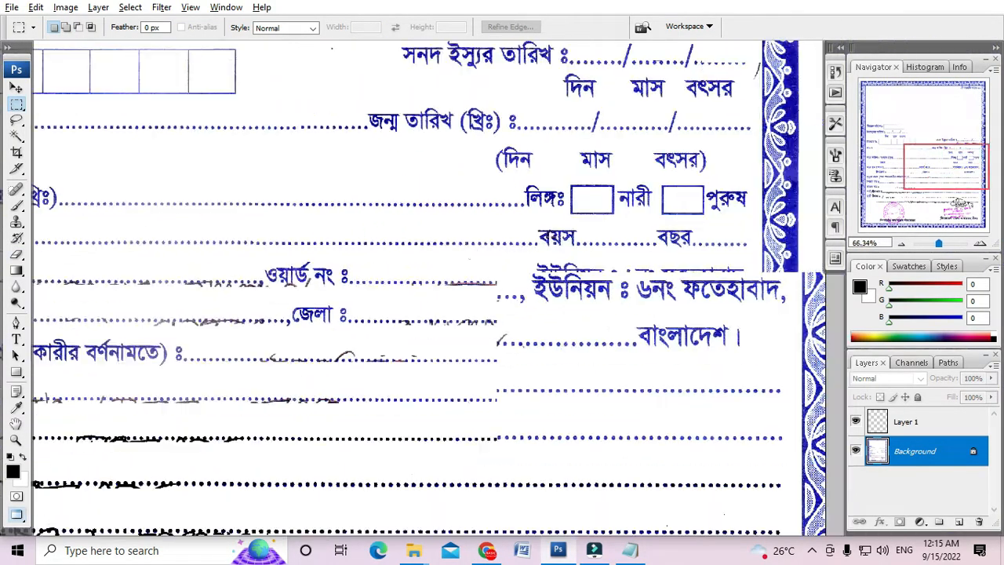
pyautogui.moveTo(466, 251); pyautogui.dragTo(676, 198)
pyautogui.scroll(3, 318, 236)
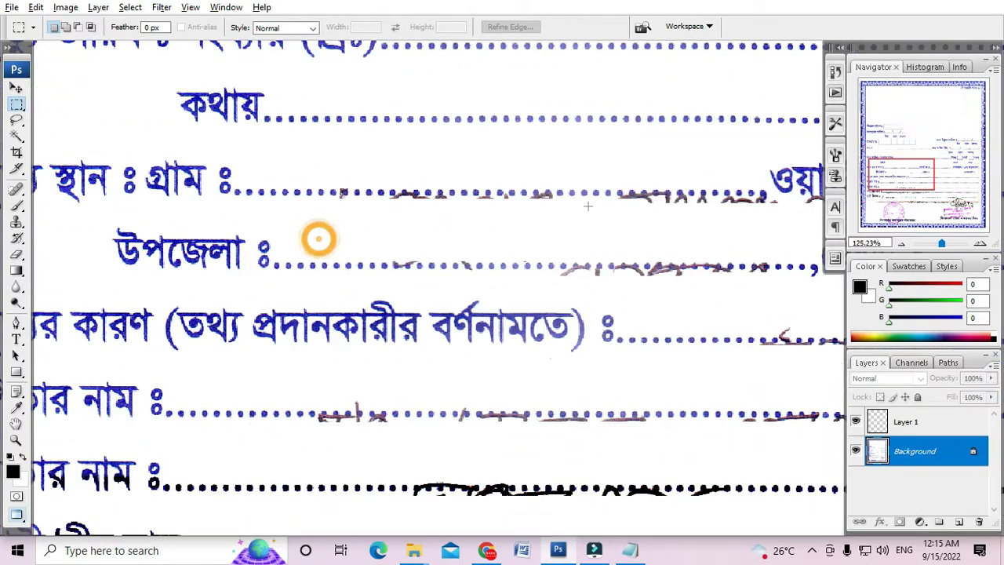
pyautogui.scroll(1, 411, 132)
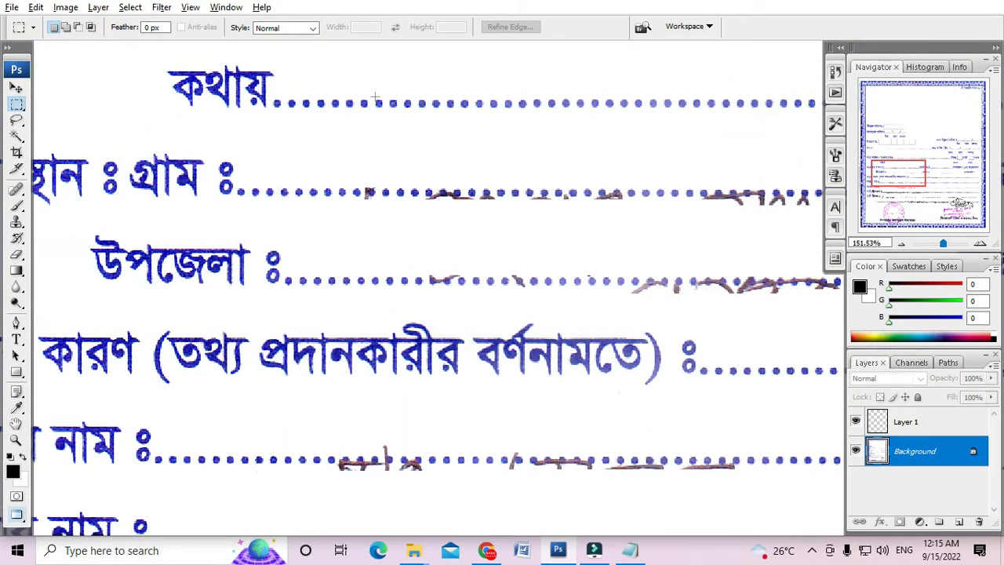
pyautogui.moveTo(370, 96); pyautogui.dragTo(814, 116)
pyautogui.moveTo(624, 110); pyautogui.dragTo(610, 207)
pyautogui.hscroll(5, 497, 197)
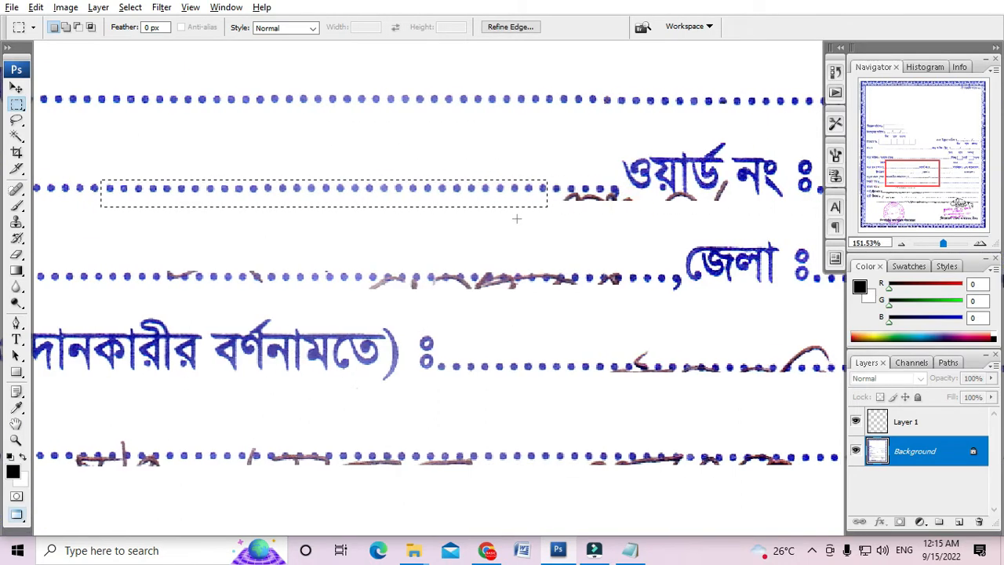
pyautogui.moveTo(510, 201); pyautogui.dragTo(585, 200)
pyautogui.hotkey('ctrl', 'd')
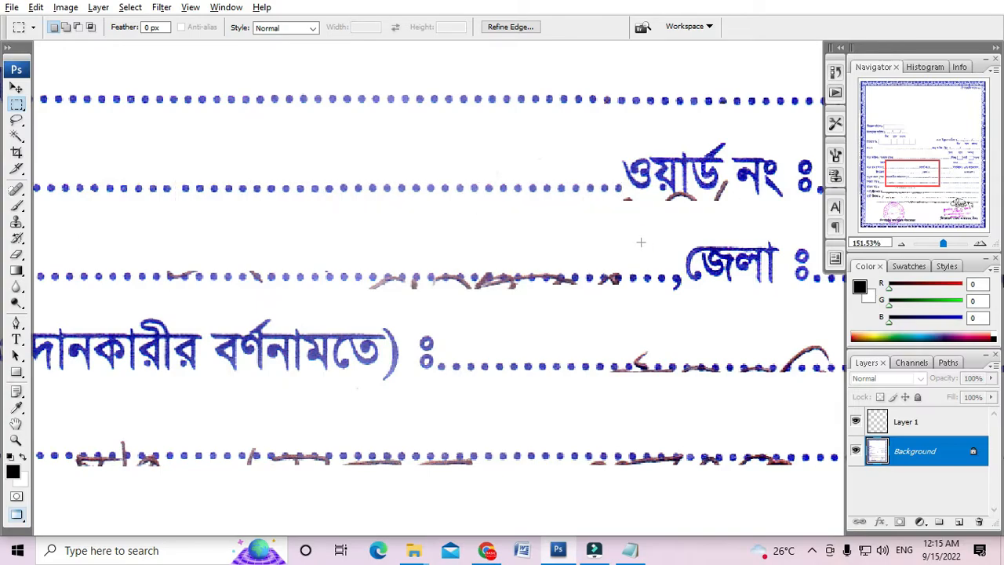
# Clear the handwriting remnants beneath the ward number label and the slanted stroke between its two words.
pyautogui.scroll(-4, 641, 240)
pyautogui.scroll(-2, 464, 228)
pyautogui.scroll(6, 463, 228)
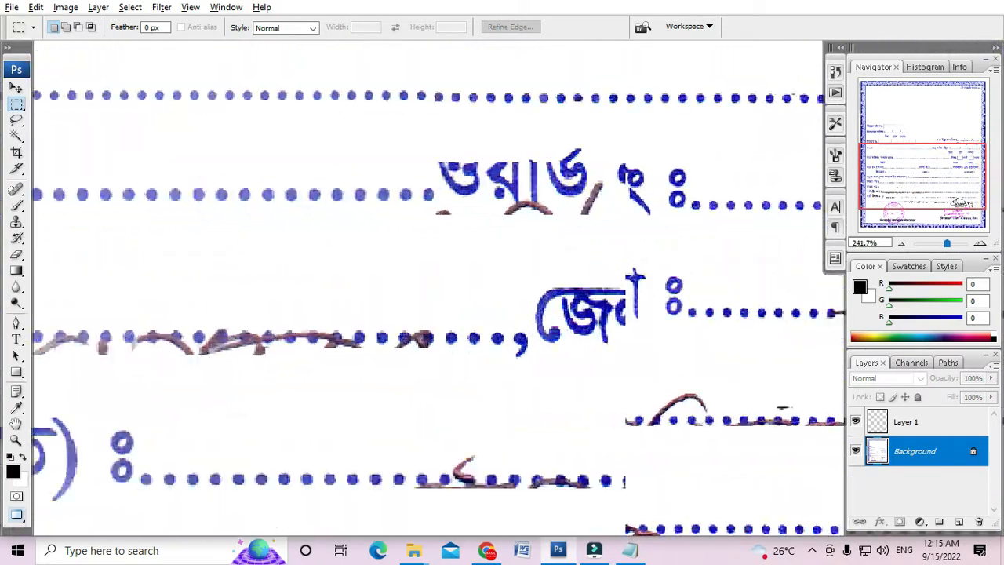
pyautogui.scroll(1, 463, 228)
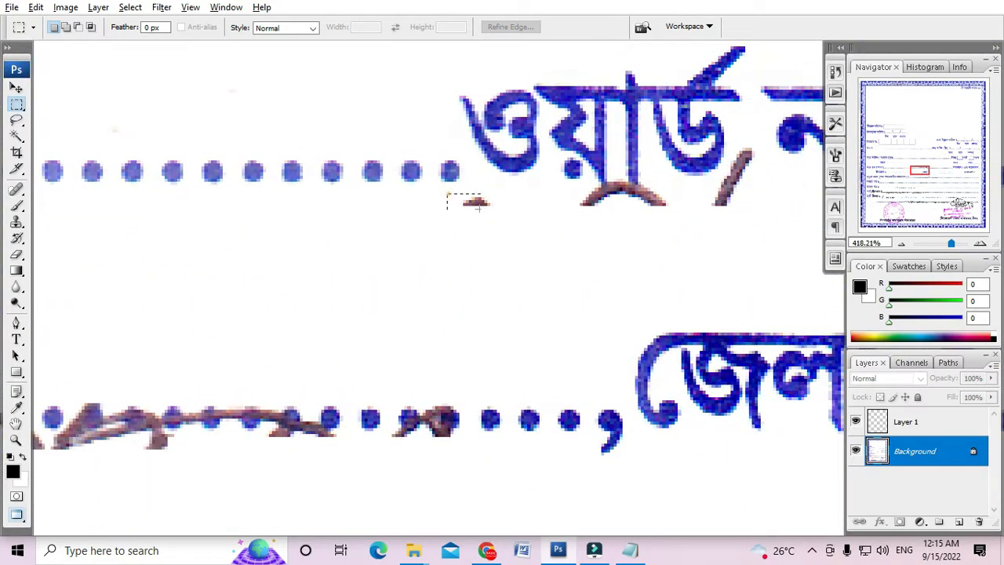
pyautogui.moveTo(478, 208); pyautogui.dragTo(481, 209)
pyautogui.press('Delete')
pyautogui.press('e')
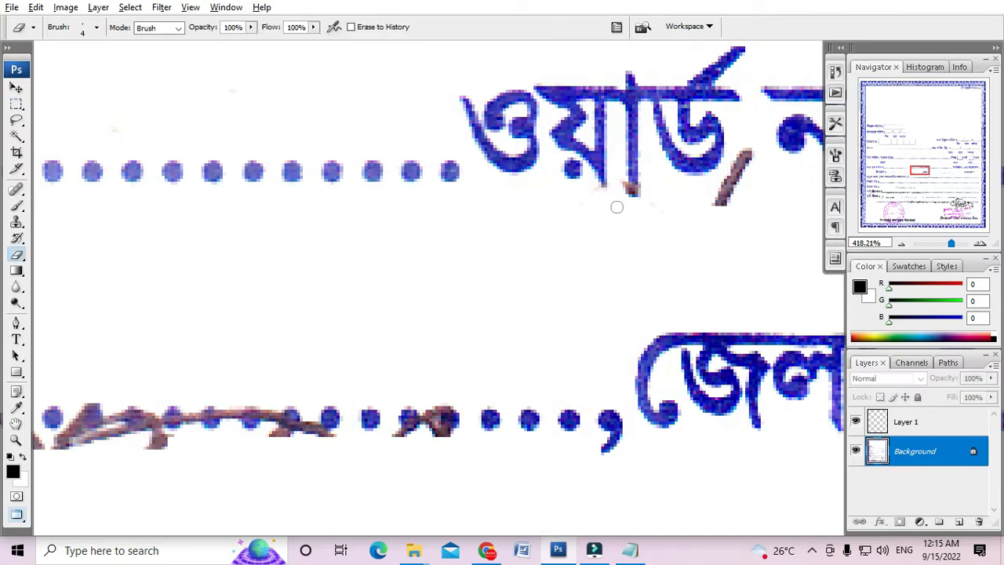
pyautogui.moveTo(695, 237); pyautogui.dragTo(636, 243)
pyautogui.moveTo(672, 202); pyautogui.dragTo(687, 162)
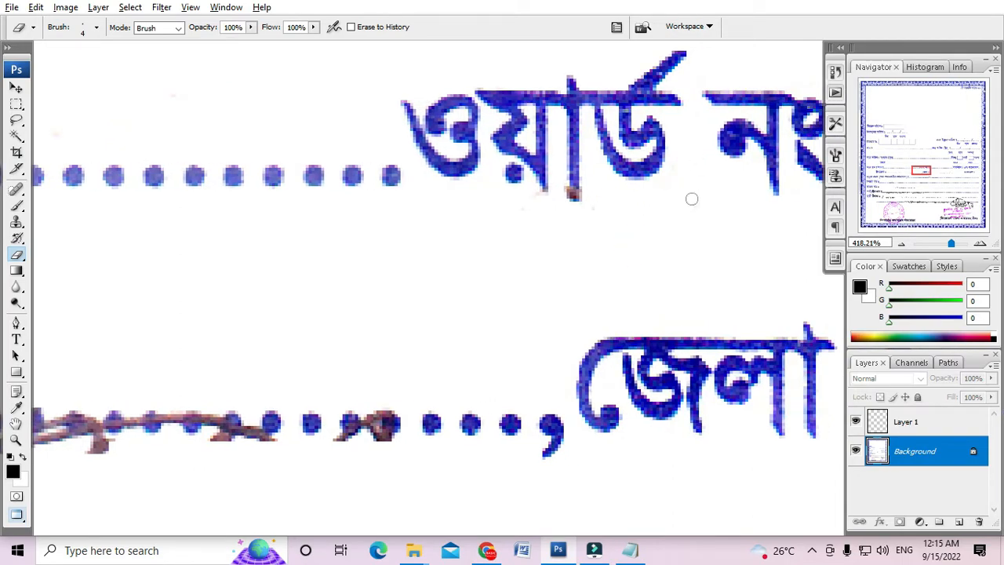
# Cover the handwriting and long underline on the ward number line with clean dots duplicated from the line above.
pyautogui.scroll(-5, 684, 207)
pyautogui.moveTo(808, 223); pyautogui.dragTo(679, 238)
pyautogui.scroll(2, 588, 219)
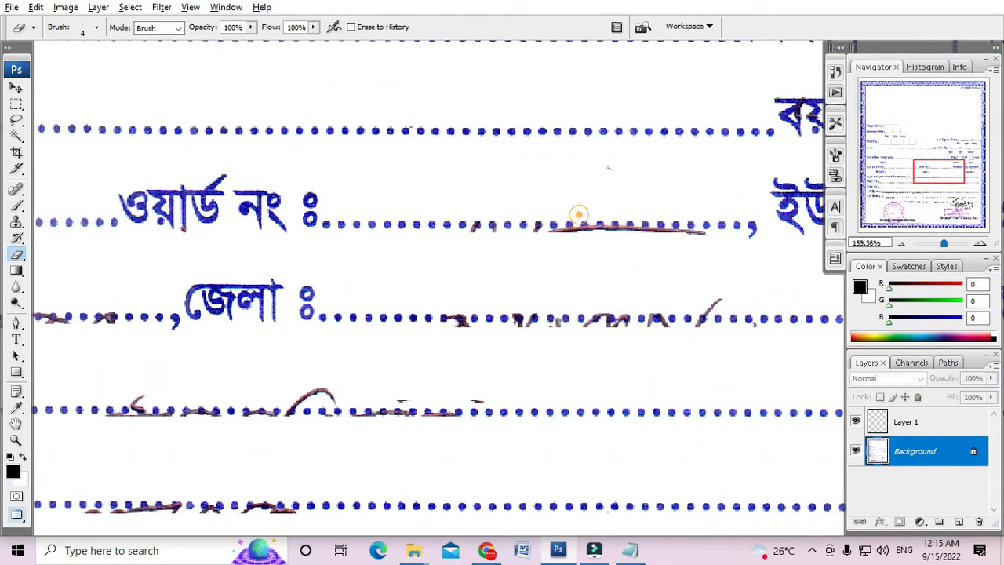
pyautogui.press('m')
pyautogui.scroll(2, 548, 212)
pyautogui.moveTo(573, 178); pyautogui.dragTo(505, 170)
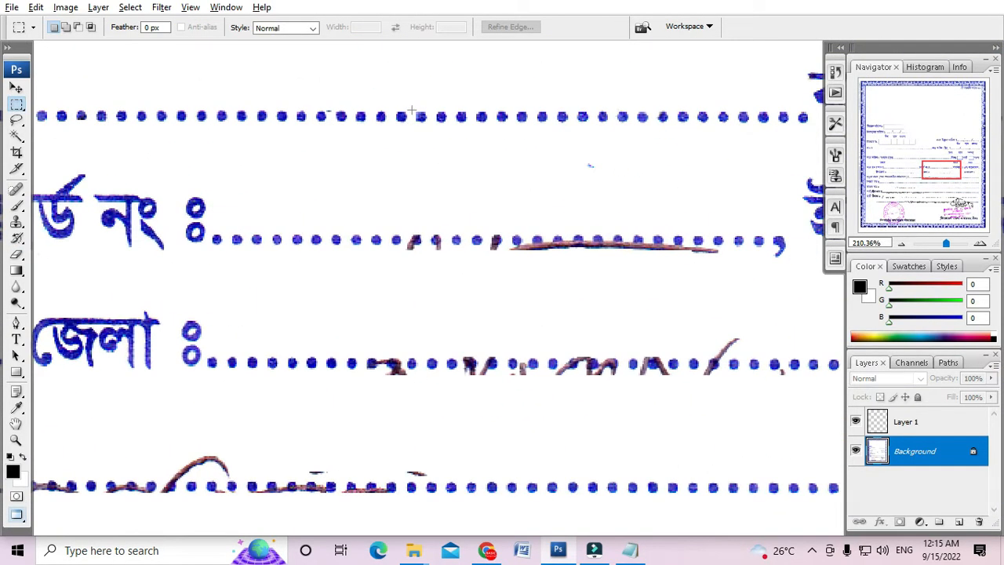
pyautogui.moveTo(411, 110); pyautogui.dragTo(694, 246)
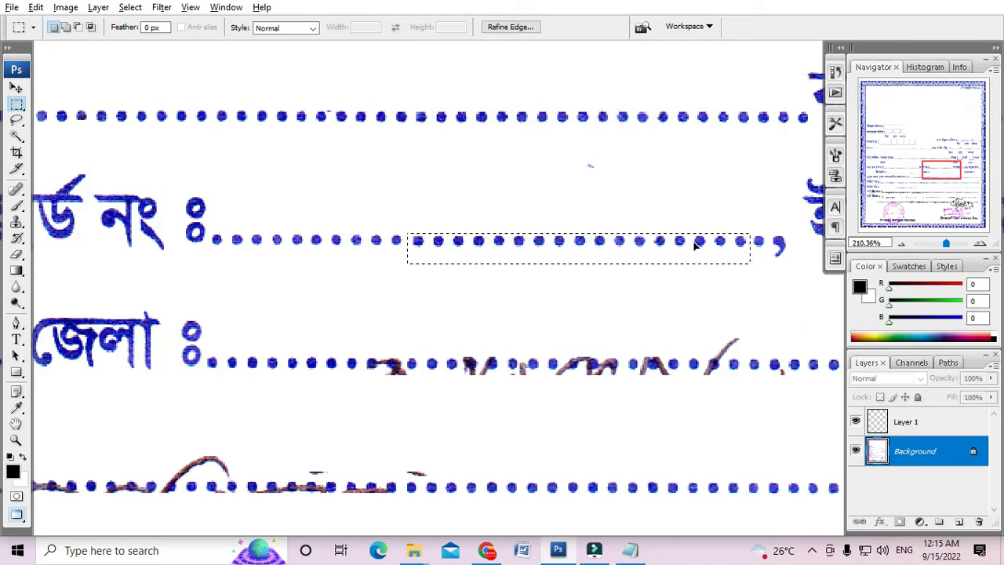
pyautogui.click(697, 206)
# Cover the handwriting on the upazila line with clean dots duplicated from the village line.
pyautogui.scroll(-10, 424, 198)
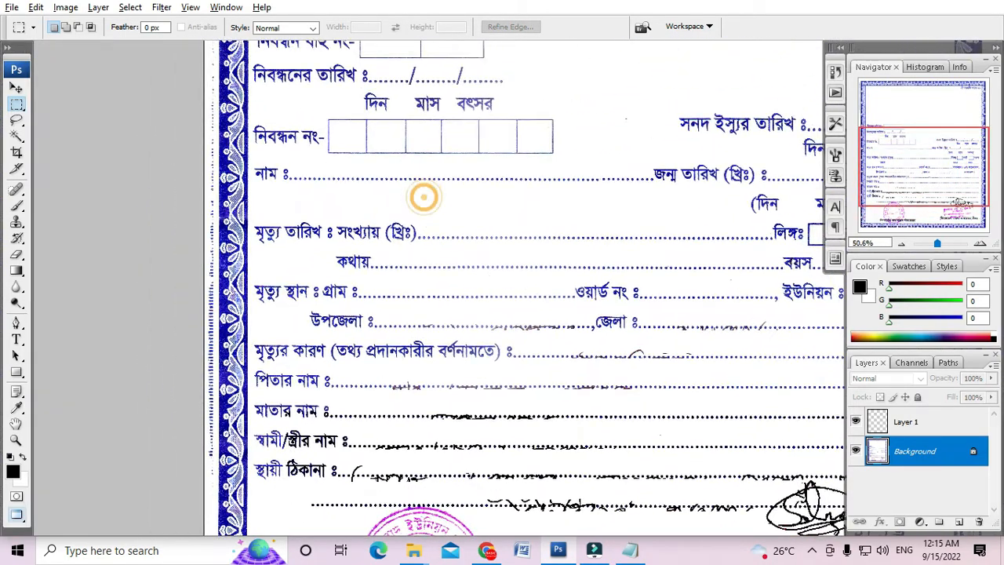
pyautogui.scroll(5, 423, 197)
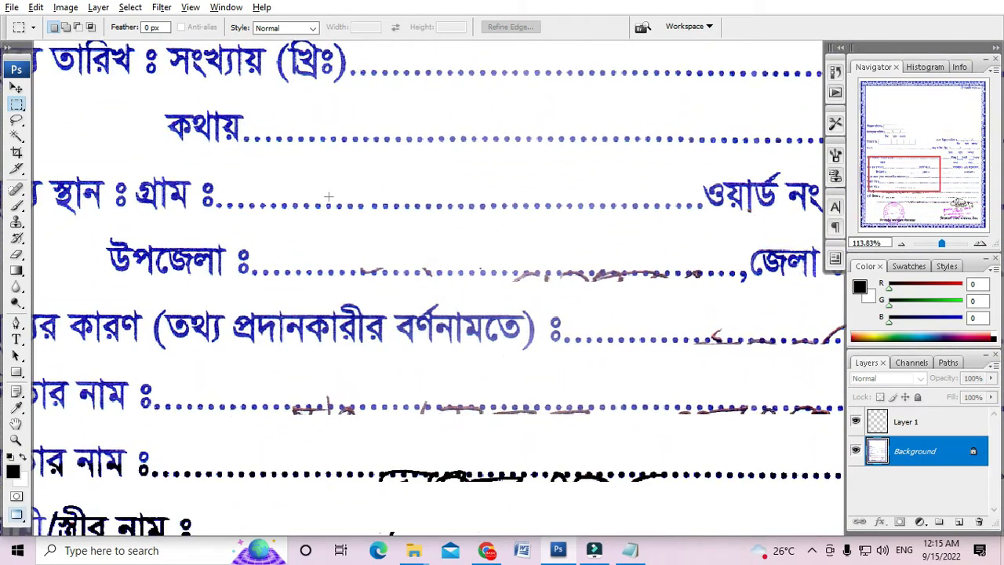
pyautogui.moveTo(310, 196); pyautogui.dragTo(678, 276)
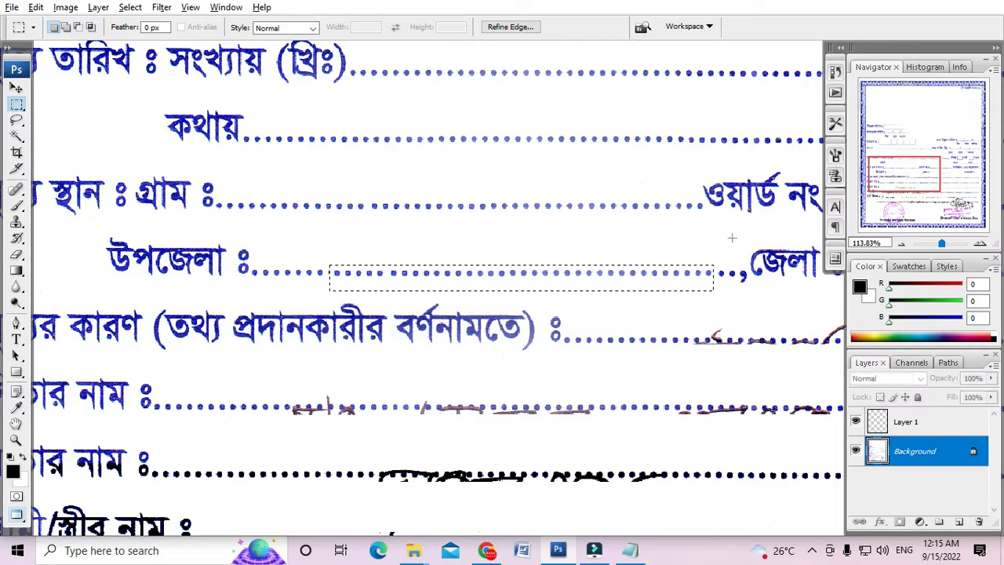
pyautogui.hotkey('ctrl', 'd')
# Erase the small mark beyond the slanted stroke on the district line.
pyautogui.scroll(-3, 650, 228)
pyautogui.moveTo(712, 303); pyautogui.dragTo(504, 272)
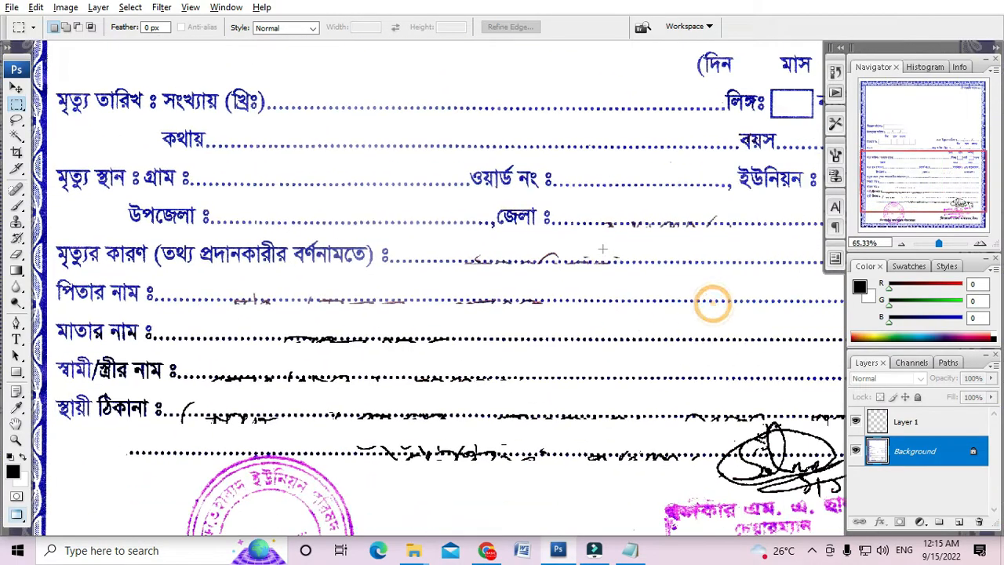
pyautogui.scroll(3, 603, 250)
pyautogui.hscroll(5, 598, 239)
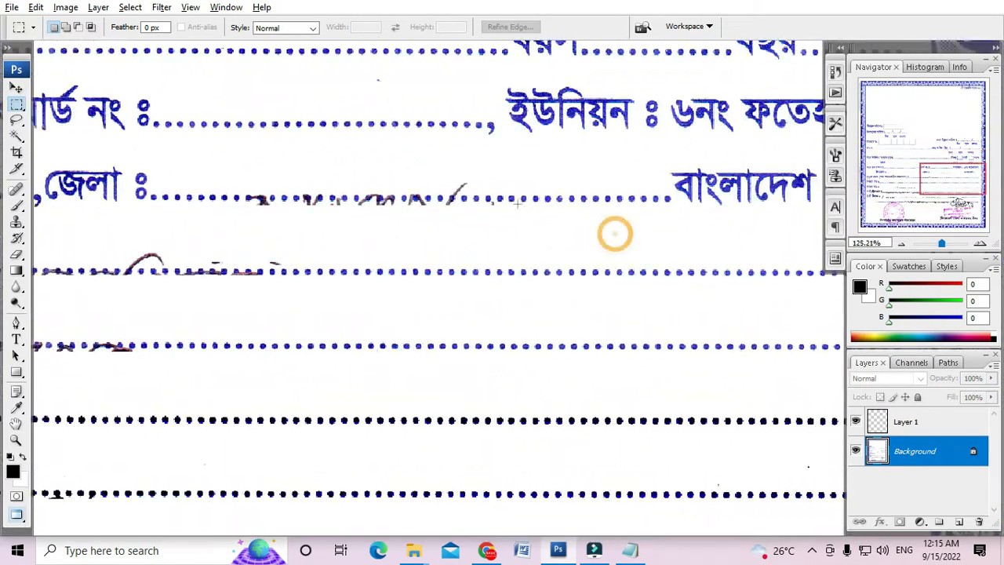
pyautogui.scroll(3, 493, 198)
pyautogui.press('e')
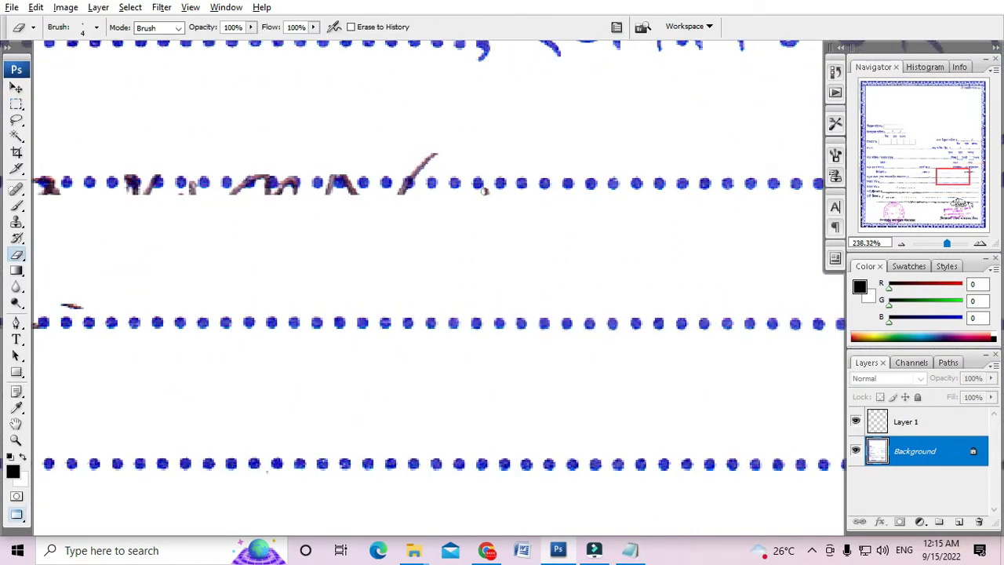
pyautogui.scroll(-1, 479, 203)
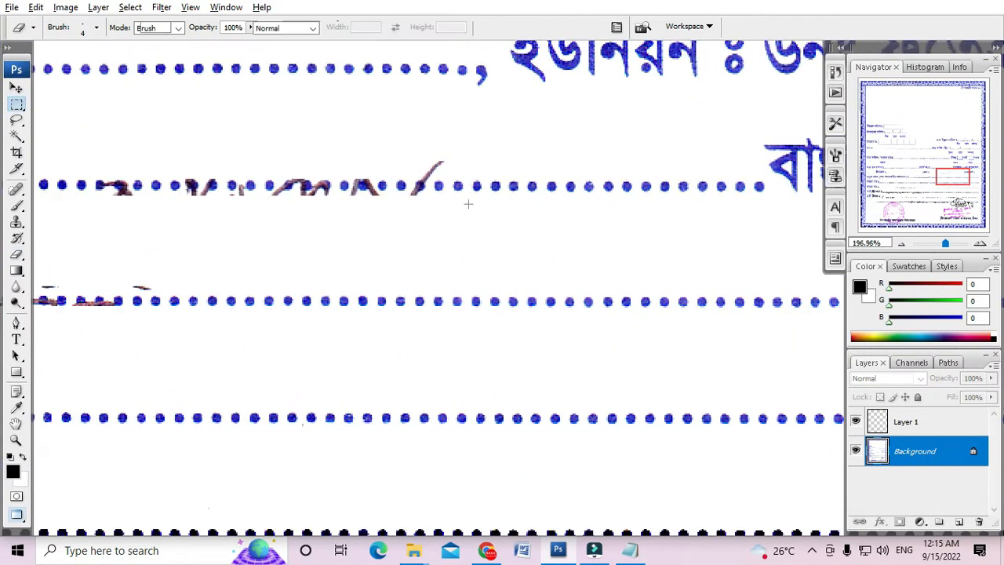
# Cover most of the handwriting on the district line with clean dots duplicated from the end of the same line.
pyautogui.press('m')
pyautogui.moveTo(721, 205)
pyautogui.mouseDown()
pyautogui.moveTo(757, 201)
pyautogui.moveTo(513, 190)
pyautogui.moveTo(541, 192)
pyautogui.mouseUp()
pyautogui.hscroll(-2, 549, 191)
pyautogui.moveTo(564, 190); pyautogui.dragTo(396, 194)
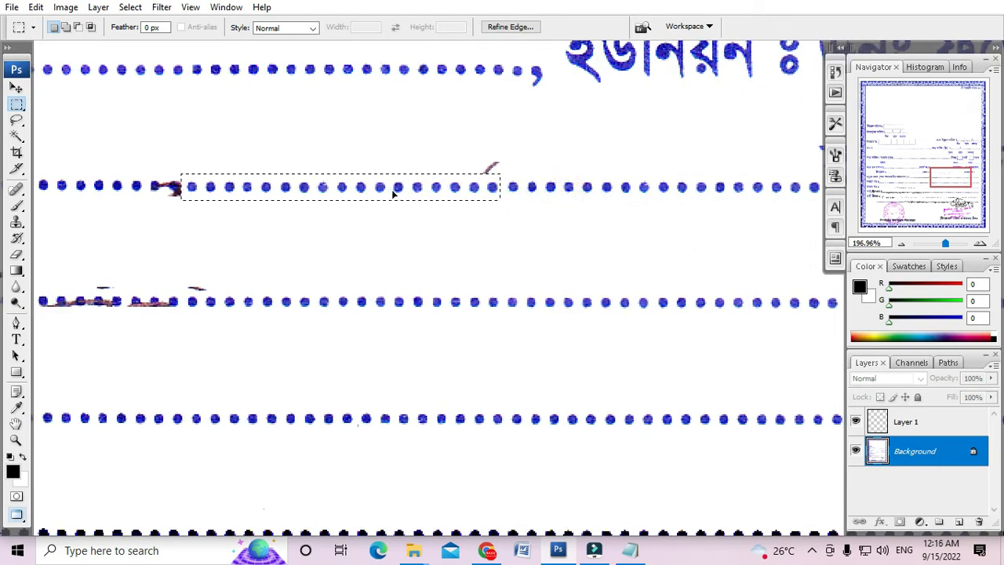
# Place another duplicate of the clean dots over the start of the district line and nudge it into alignment after the colon.
pyautogui.moveTo(335, 195); pyautogui.dragTo(314, 225)
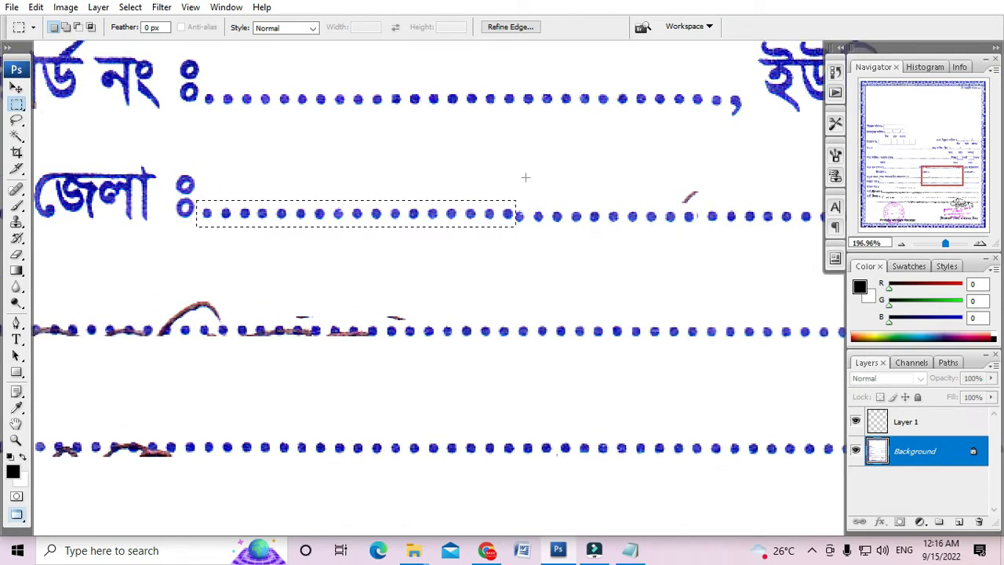
pyautogui.press('Left')
pyautogui.press('Left')
pyautogui.press('Left')
pyautogui.press('Left')
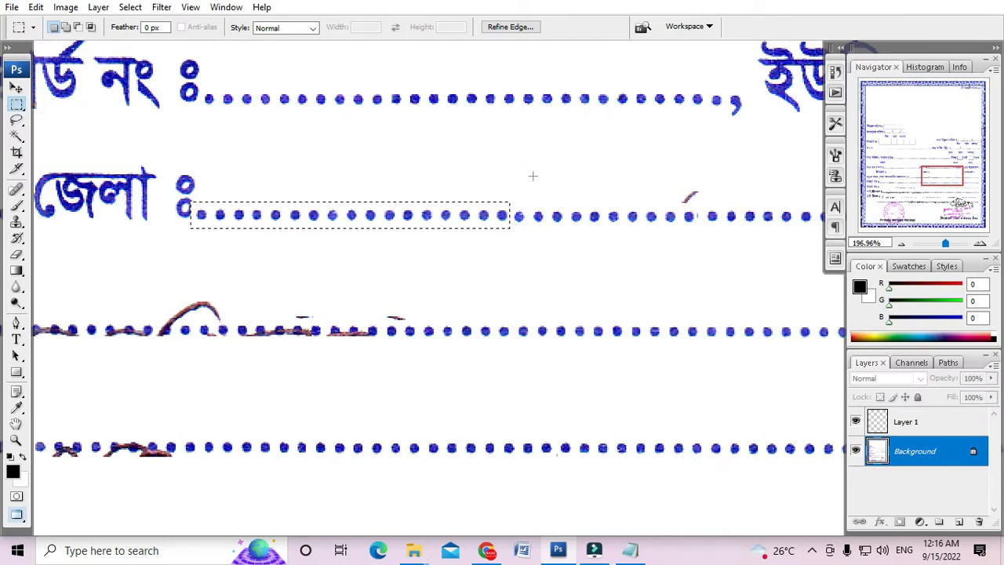
pyautogui.press('Right')
pyautogui.press('Right')
pyautogui.press('Right')
pyautogui.press('Right')
pyautogui.press('Up')
pyautogui.press('Up')
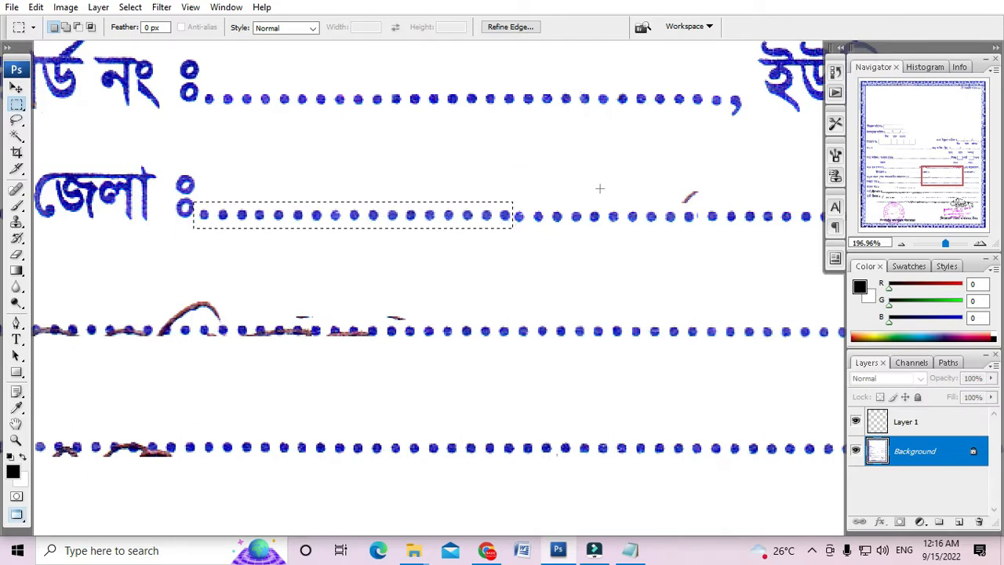
pyautogui.press('Left')
pyautogui.press('Left')
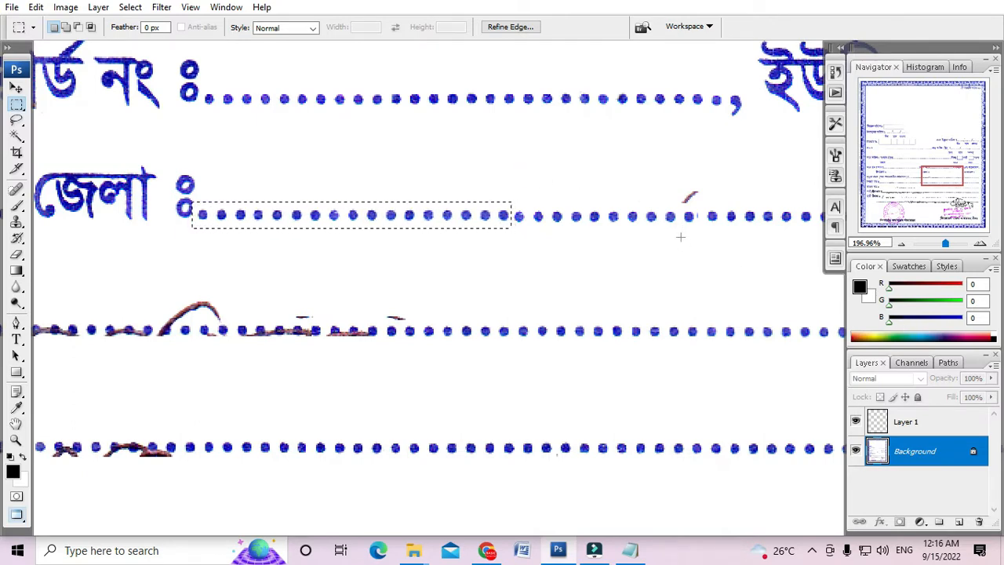
pyautogui.press('Down')
pyautogui.press('Down')
# Clear the leftover slanted stroke above the dots of the district line.
pyautogui.moveTo(721, 204); pyautogui.dragTo(734, 210)
pyautogui.press('Delete')
pyautogui.click(742, 208)
pyautogui.scroll(-6, 742, 208)
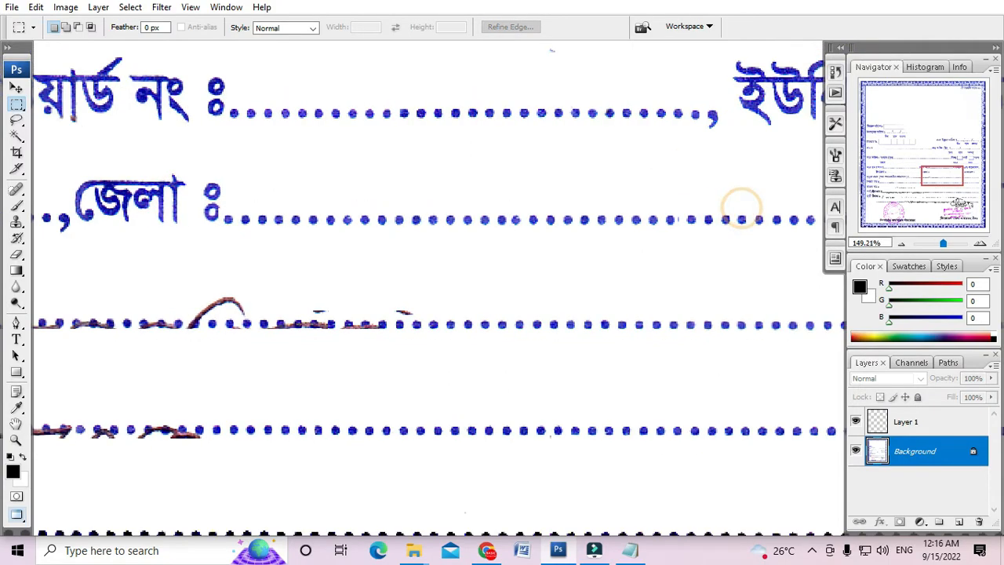
# Cover the handwriting on the cause-of-death line with clean dots duplicated from the district line and erase the leftover marks above it.
pyautogui.scroll(3, 270, 278)
pyautogui.scroll(1, 414, 190)
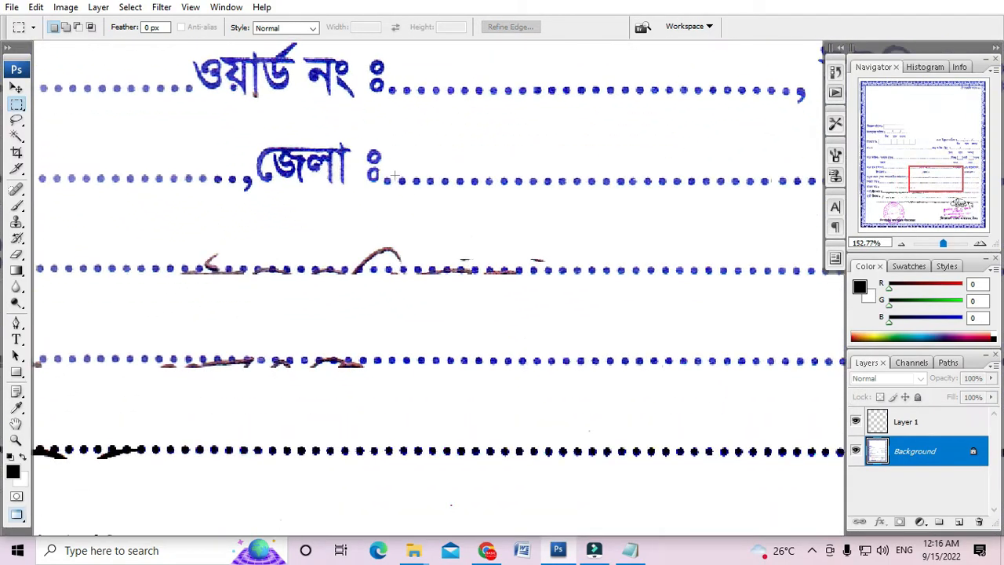
pyautogui.moveTo(756, 202); pyautogui.dragTo(569, 278)
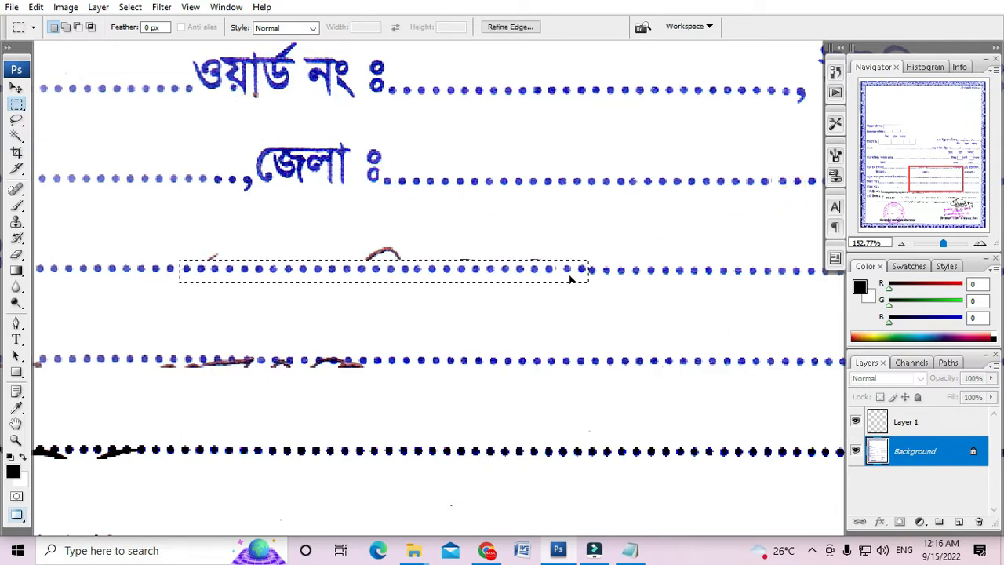
pyautogui.press('Down')
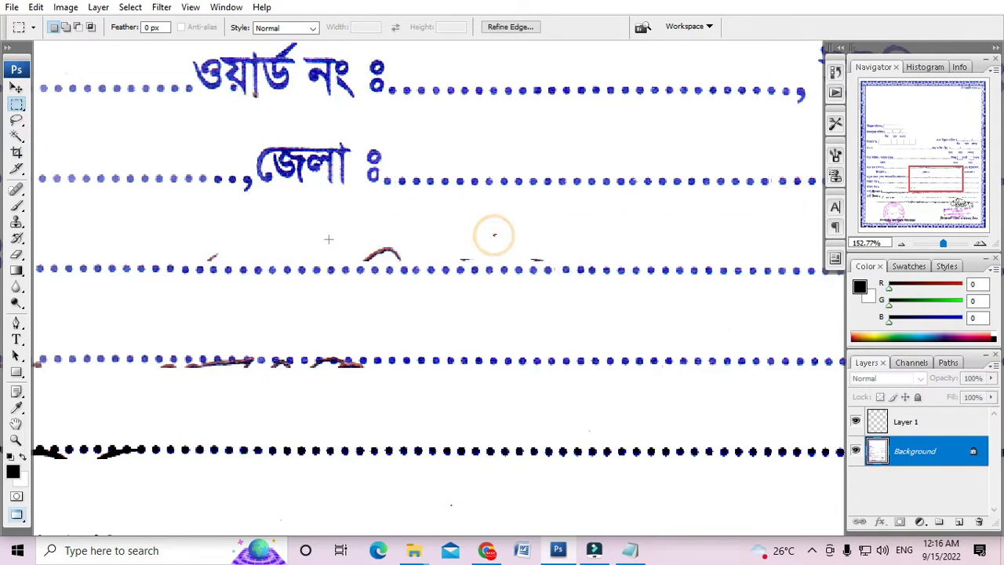
pyautogui.moveTo(178, 235); pyautogui.dragTo(629, 265)
pyautogui.press('Delete')
pyautogui.click(636, 254)
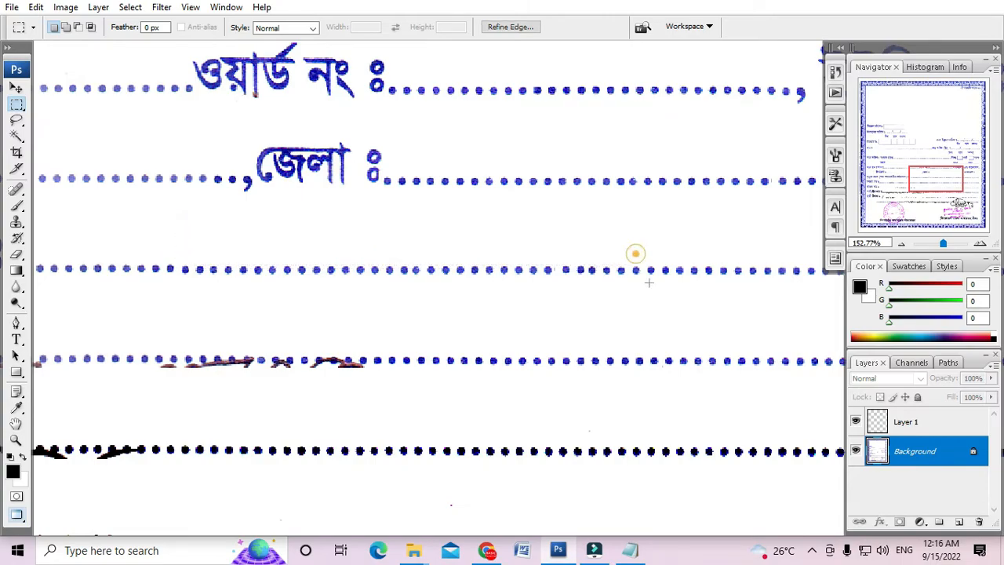
# Duplicate a long row of clean dots from the cause-of-death line over the handwriting on the father's name line and align it.
pyautogui.scroll(-3, 620, 280)
pyautogui.scroll(-6, 576, 248)
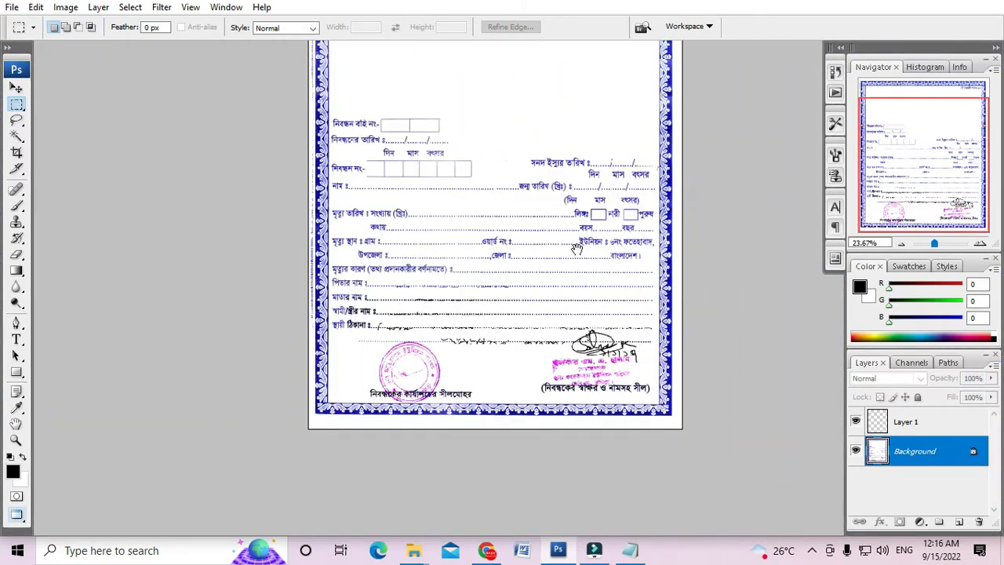
pyautogui.scroll(7, 491, 317)
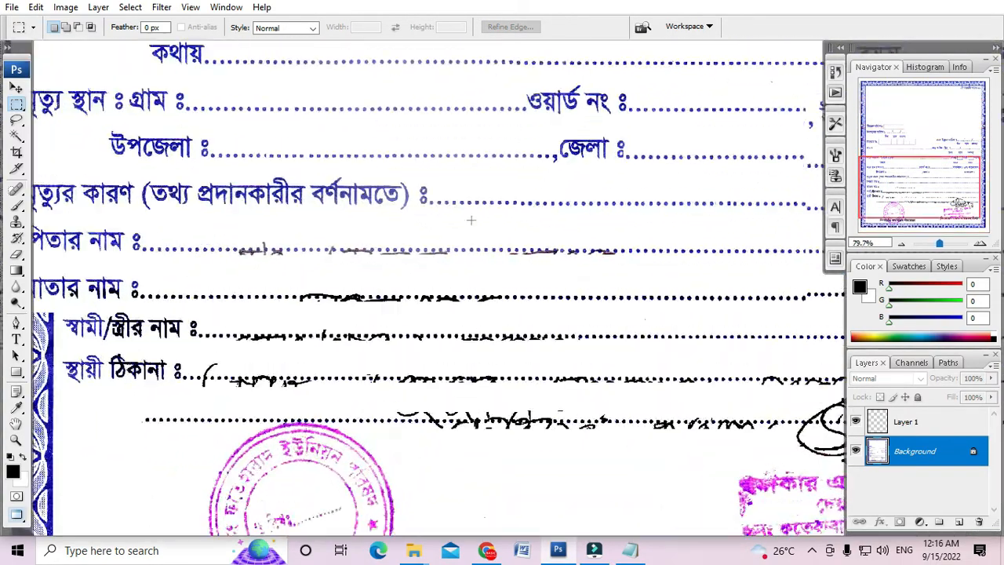
pyautogui.scroll(2, 301, 172)
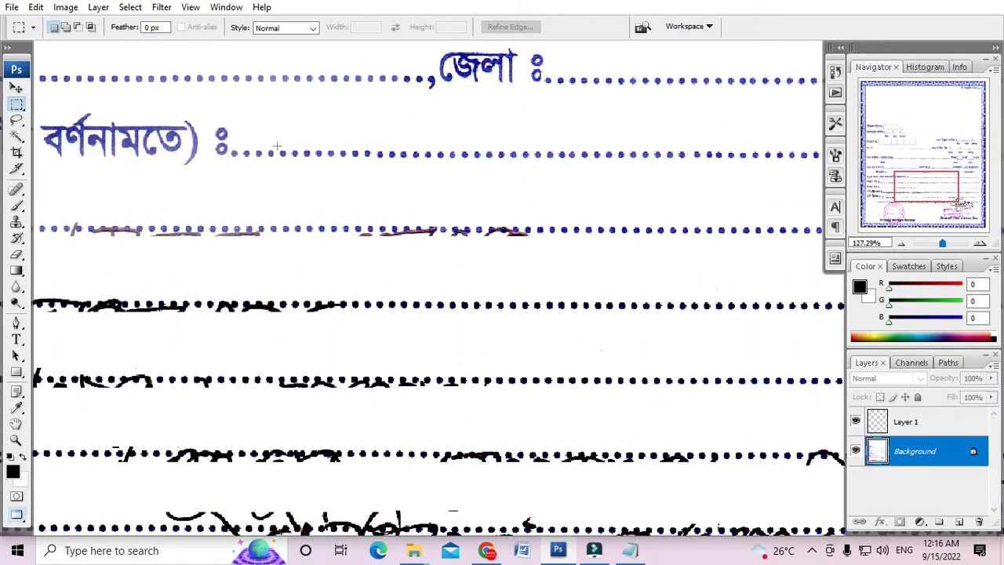
pyautogui.moveTo(277, 145); pyautogui.dragTo(796, 169)
pyautogui.moveTo(609, 184); pyautogui.dragTo(692, 160)
pyautogui.moveTo(600, 140); pyautogui.dragTo(343, 217)
pyautogui.moveTo(343, 217); pyautogui.dragTo(459, 196)
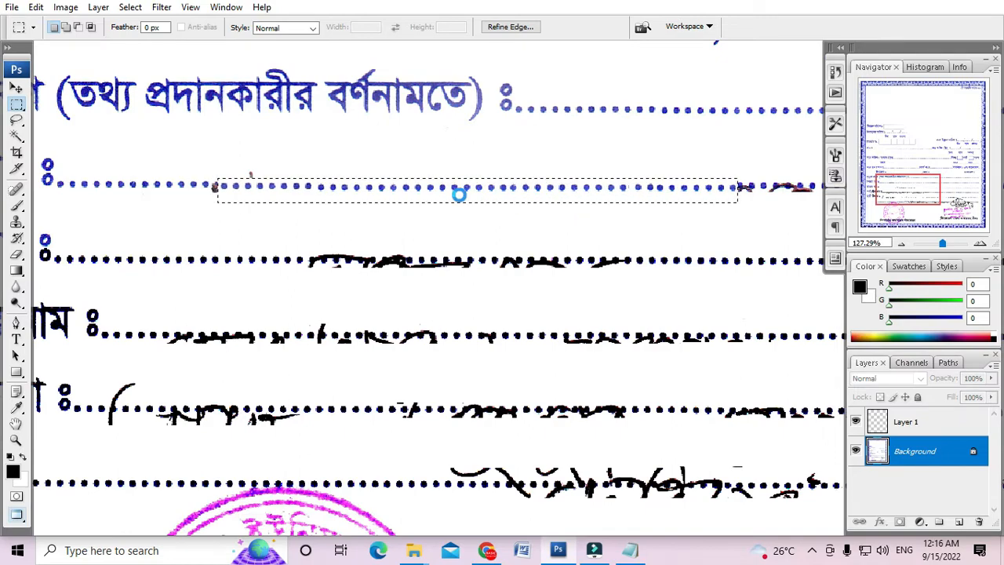
pyautogui.scroll(3, 439, 197)
pyautogui.moveTo(337, 195); pyautogui.dragTo(444, 190)
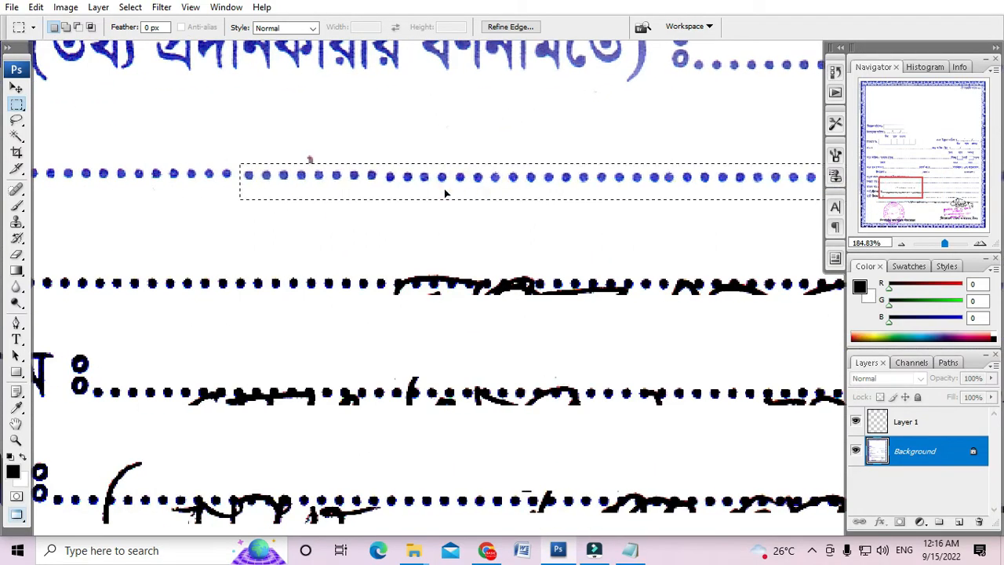
# Erase the small leftover mark above the dots of the father's name line.
pyautogui.click(285, 131)
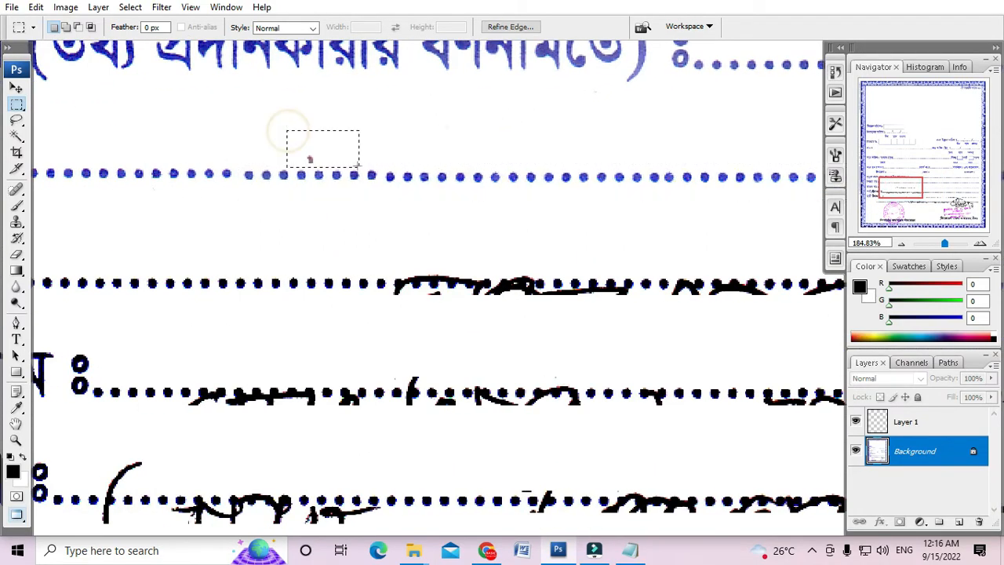
pyautogui.press('Delete')
pyautogui.hotkey('ctrl', 'd')
# Cover the last handwriting on the father's name line with a short row of dots duplicated from the line above and nudge it into alignment.
pyautogui.scroll(-5, 389, 162)
pyautogui.moveTo(389, 162); pyautogui.dragTo(307, 222)
pyautogui.scroll(5, 506, 182)
pyautogui.moveTo(511, 178); pyautogui.dragTo(434, 171)
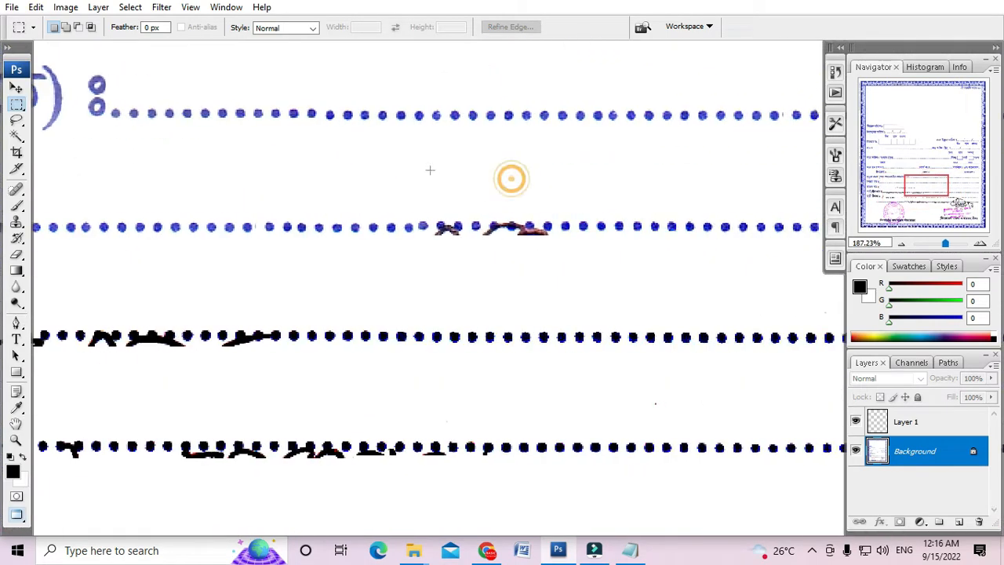
pyautogui.scroll(3, 429, 169)
pyautogui.moveTo(570, 120)
pyautogui.mouseDown()
pyautogui.moveTo(585, 253)
pyautogui.moveTo(605, 260)
pyautogui.moveTo(596, 260)
pyautogui.mouseUp()
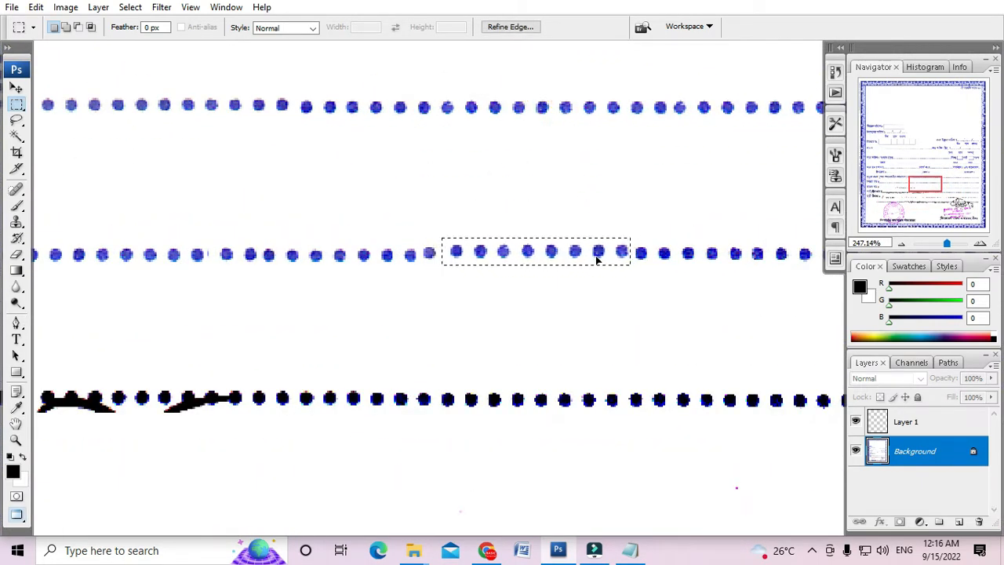
pyautogui.press('Down')
pyautogui.press('Down')
pyautogui.click(637, 219)
pyautogui.scroll(-4, 652, 276)
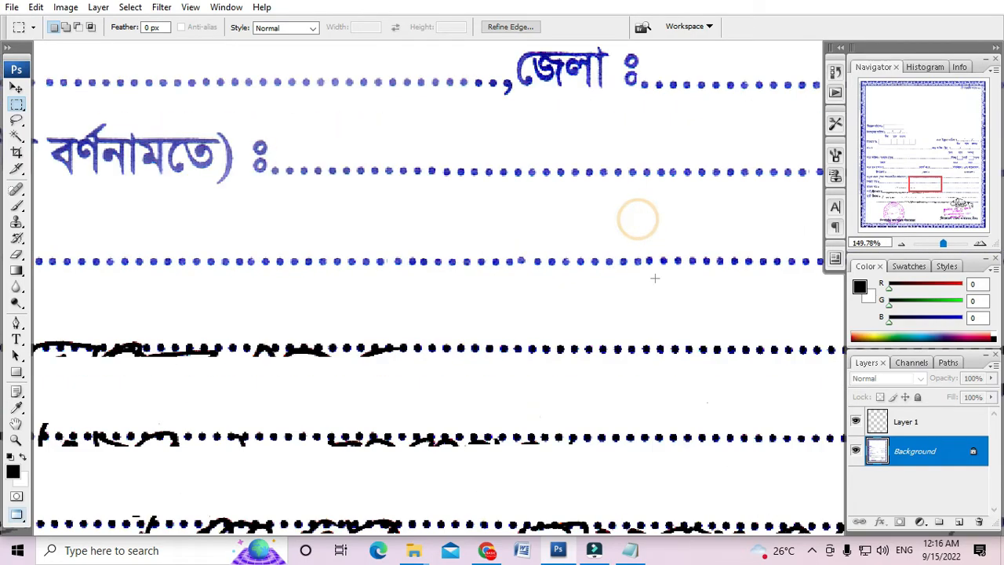
pyautogui.scroll(-3, 596, 290)
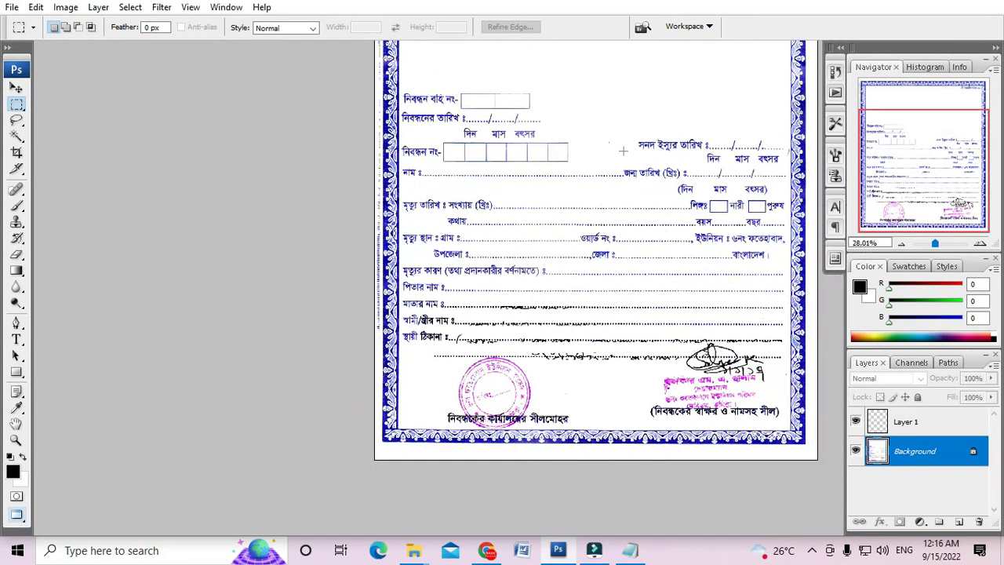
pyautogui.click(18, 108)
pyautogui.click(75, 113)
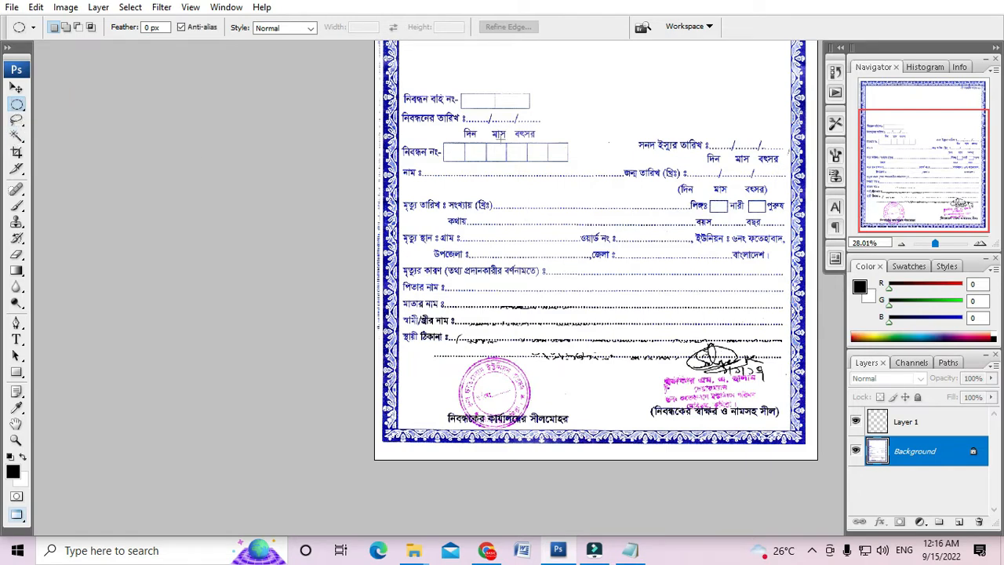
pyautogui.moveTo(500, 139); pyautogui.dragTo(720, 348)
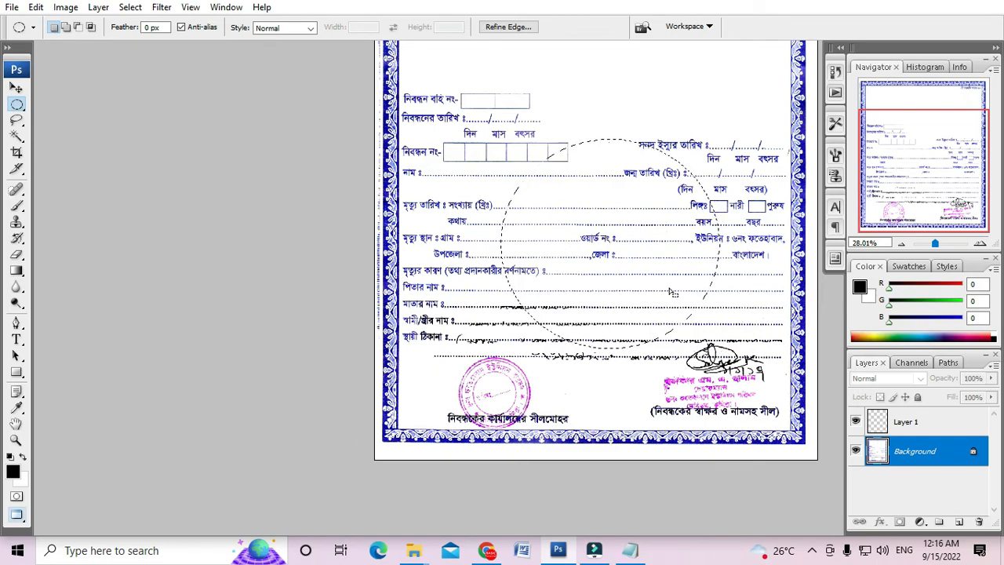
pyautogui.click(541, 322)
pyautogui.scroll(4, 506, 342)
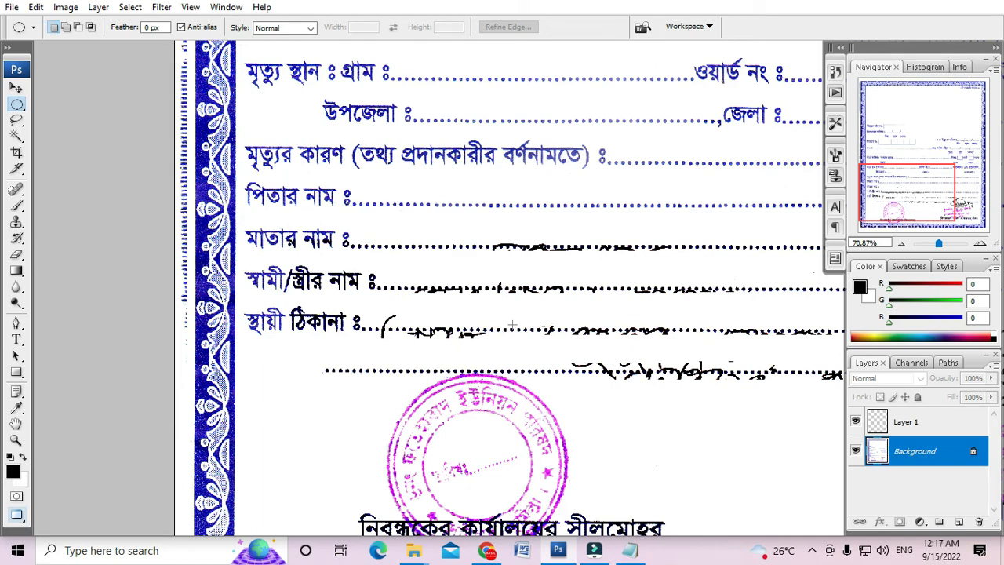
pyautogui.scroll(4, 512, 323)
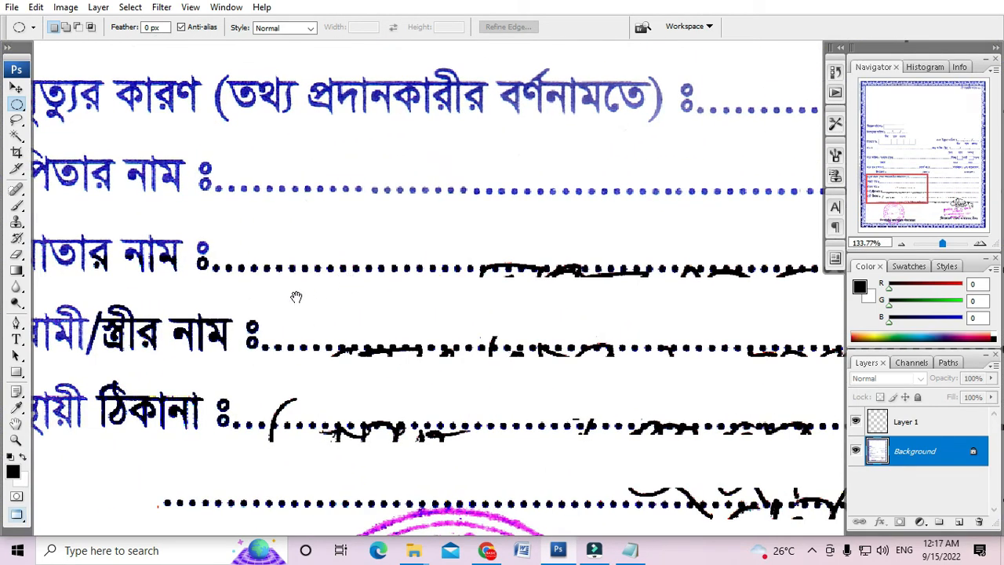
pyautogui.scroll(2, 296, 296)
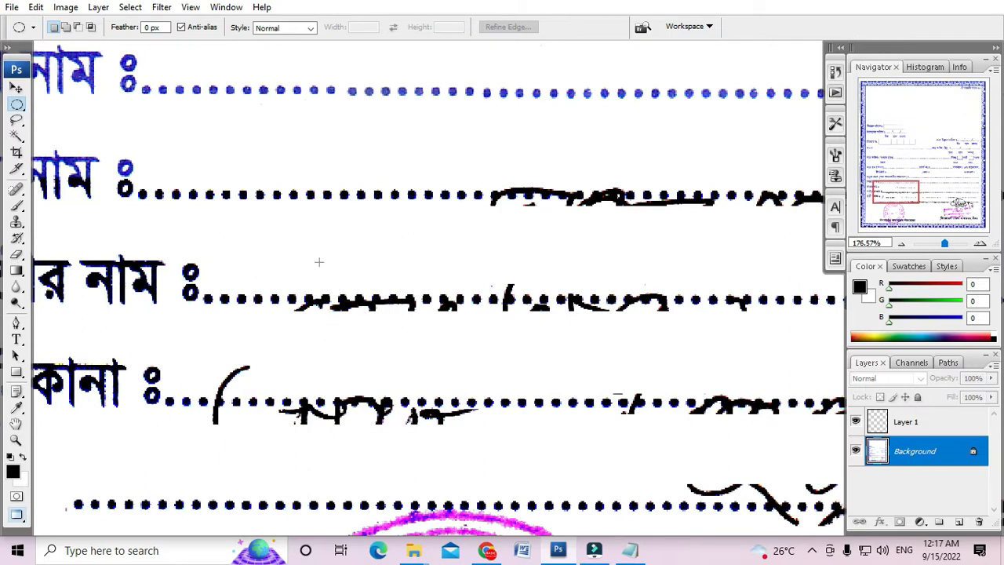
pyautogui.moveTo(240, 223); pyautogui.dragTo(305, 215)
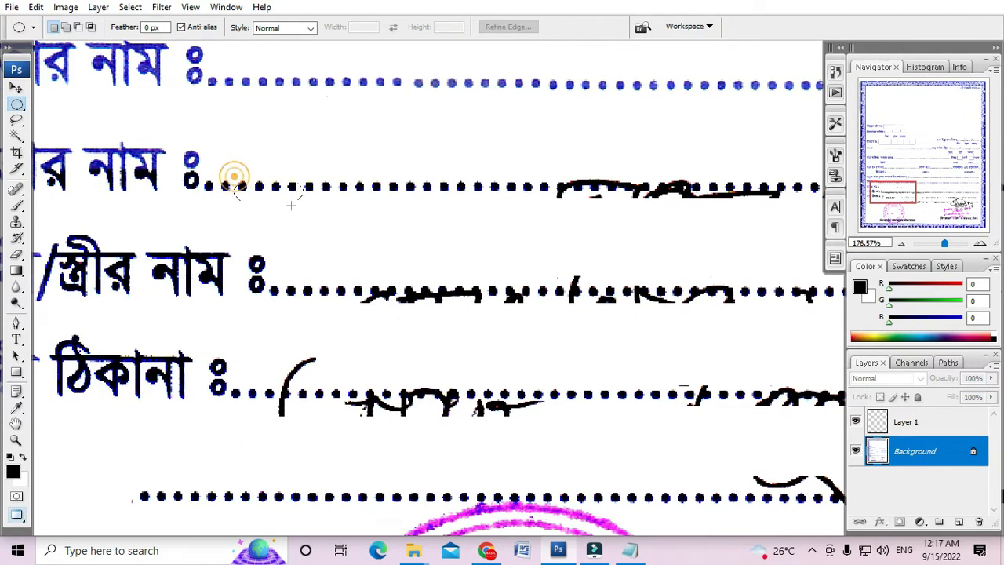
pyautogui.click(473, 231)
pyautogui.click(17, 105)
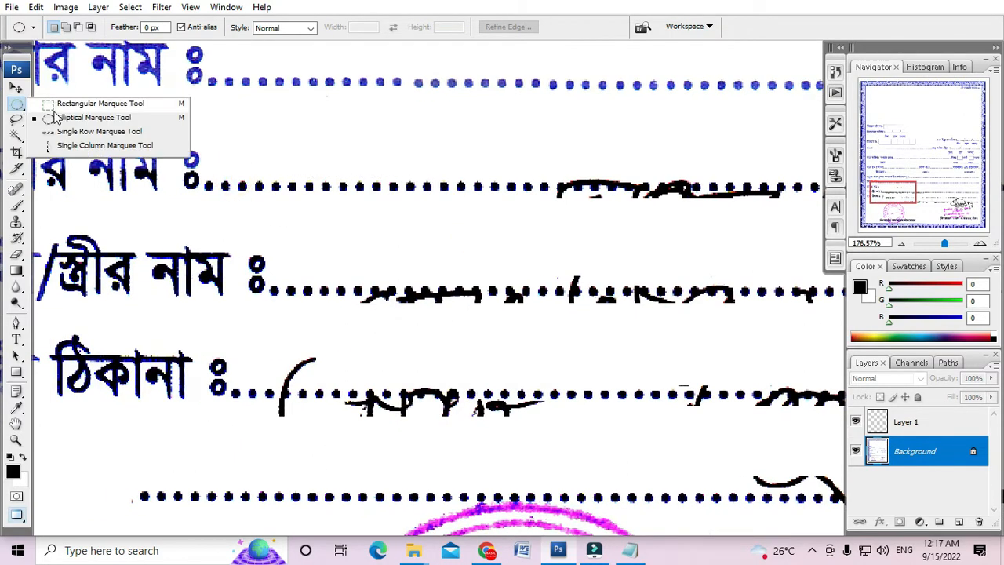
pyautogui.click(71, 102)
# Cover the handwriting on the mother's name line with clean dots duplicated from the start of the same line.
pyautogui.scroll(2, 190, 160)
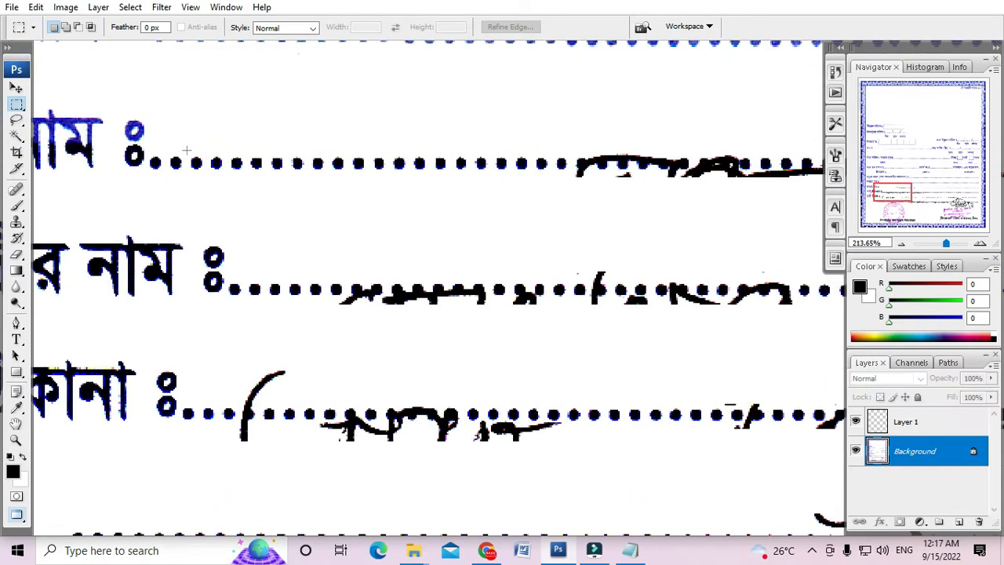
pyautogui.moveTo(203, 159); pyautogui.dragTo(551, 189)
pyautogui.moveTo(496, 161); pyautogui.dragTo(627, 243)
pyautogui.moveTo(658, 249); pyautogui.dragTo(546, 244)
pyautogui.moveTo(506, 243)
pyautogui.mouseDown()
pyautogui.moveTo(667, 223)
pyautogui.moveTo(506, 227)
pyautogui.mouseUp()
pyautogui.moveTo(467, 228); pyautogui.dragTo(363, 237)
pyautogui.moveTo(340, 198)
pyautogui.mouseDown()
pyautogui.moveTo(538, 244)
pyautogui.moveTo(403, 251)
pyautogui.moveTo(549, 201)
pyautogui.moveTo(523, 198)
pyautogui.moveTo(545, 213)
pyautogui.mouseUp()
pyautogui.scroll(-5, 558, 217)
pyautogui.click(519, 242)
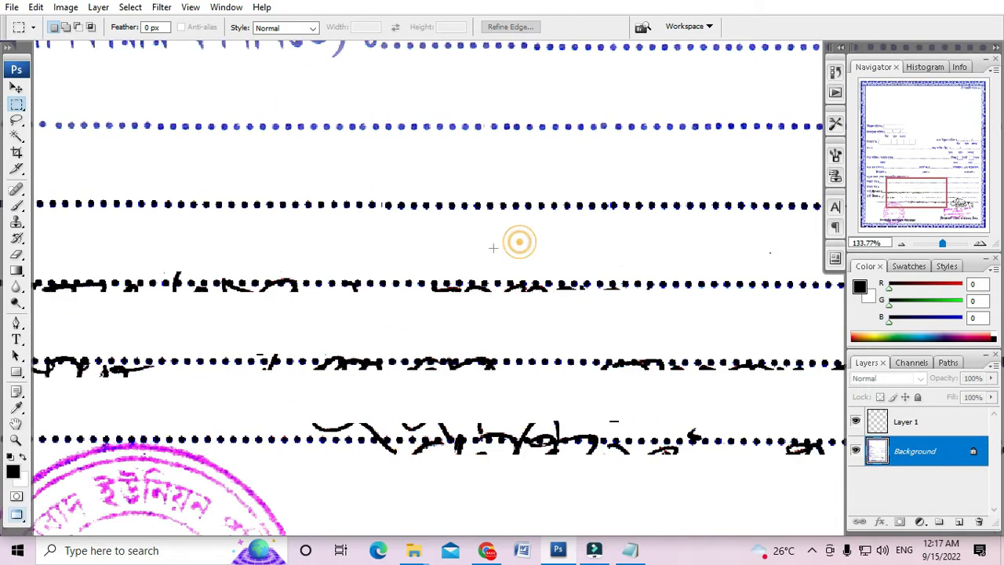
# Duplicate a long row of dots from the mother's name line over the handwriting on the husband/wife's name line and align it.
pyautogui.moveTo(327, 242); pyautogui.dragTo(433, 214)
pyautogui.moveTo(183, 177); pyautogui.dragTo(821, 199)
pyautogui.moveTo(727, 186); pyautogui.dragTo(738, 291)
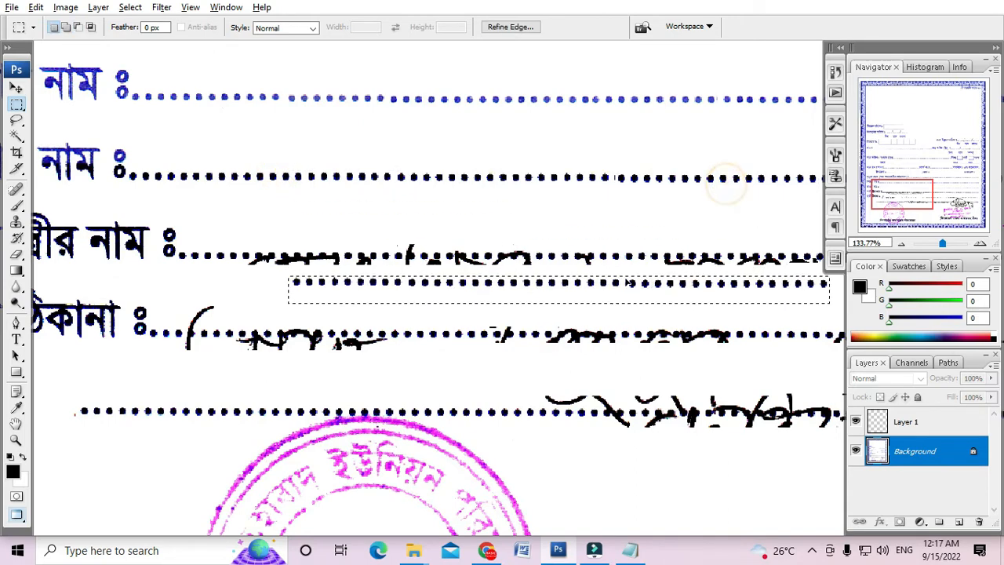
pyautogui.scroll(3, 624, 278)
pyautogui.moveTo(546, 280); pyautogui.dragTo(484, 248)
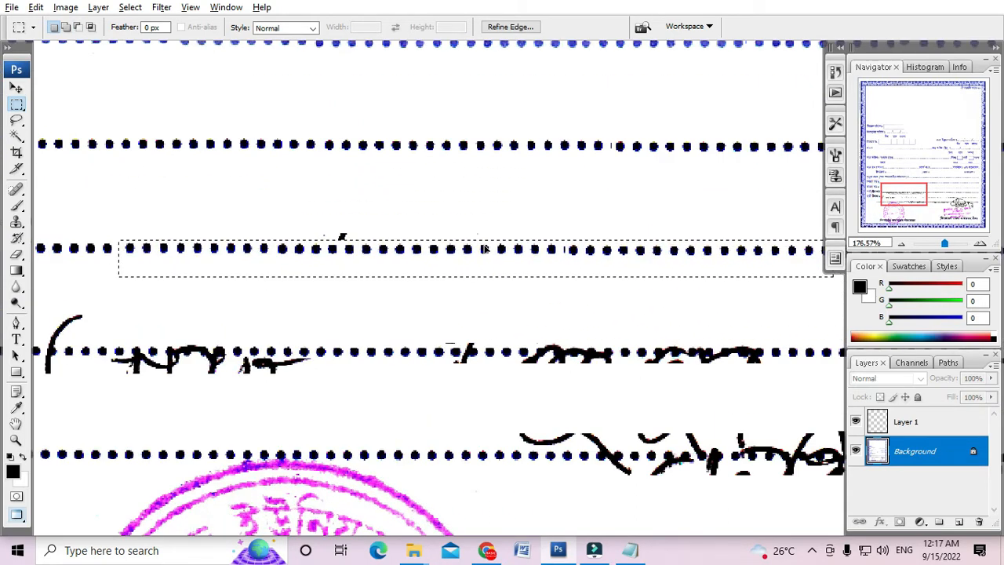
# Erase the leftover stroke above the dots of the husband/wife's name line.
pyautogui.click(480, 211)
pyautogui.moveTo(319, 209); pyautogui.dragTo(436, 242)
pyautogui.press('Delete')
pyautogui.click(437, 243)
# Cover the remaining handwriting on the husband/wife's name line with clean dots duplicated from the mother's name line.
pyautogui.scroll(-3, 437, 242)
pyautogui.moveTo(593, 249); pyautogui.dragTo(329, 244)
pyautogui.scroll(2, 461, 253)
pyautogui.moveTo(461, 253); pyautogui.dragTo(429, 247)
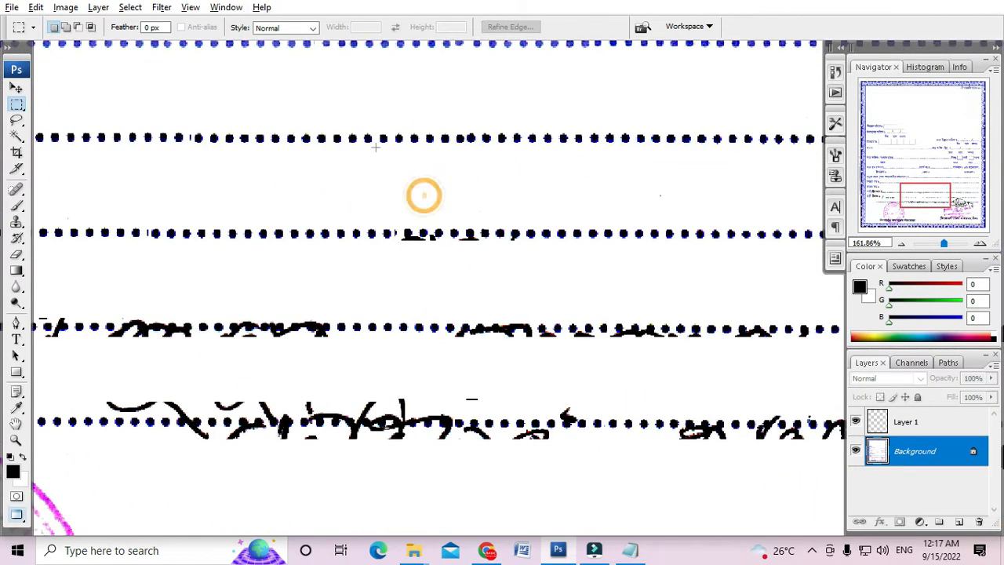
pyautogui.moveTo(360, 133)
pyautogui.mouseDown()
pyautogui.moveTo(661, 161)
pyautogui.moveTo(672, 152)
pyautogui.moveTo(643, 246)
pyautogui.mouseUp()
pyautogui.hotkey('ctrl', 'd')
# Try to cover the whole permanent address line with a nearly full-width duplicate of the husband/wife's name line dots.
pyautogui.moveTo(405, 311); pyautogui.dragTo(468, 274)
pyautogui.scroll(-3, 468, 274)
pyautogui.scroll(-3, 406, 311)
pyautogui.moveTo(263, 275); pyautogui.dragTo(287, 240)
pyautogui.moveTo(151, 216); pyautogui.dragTo(180, 208)
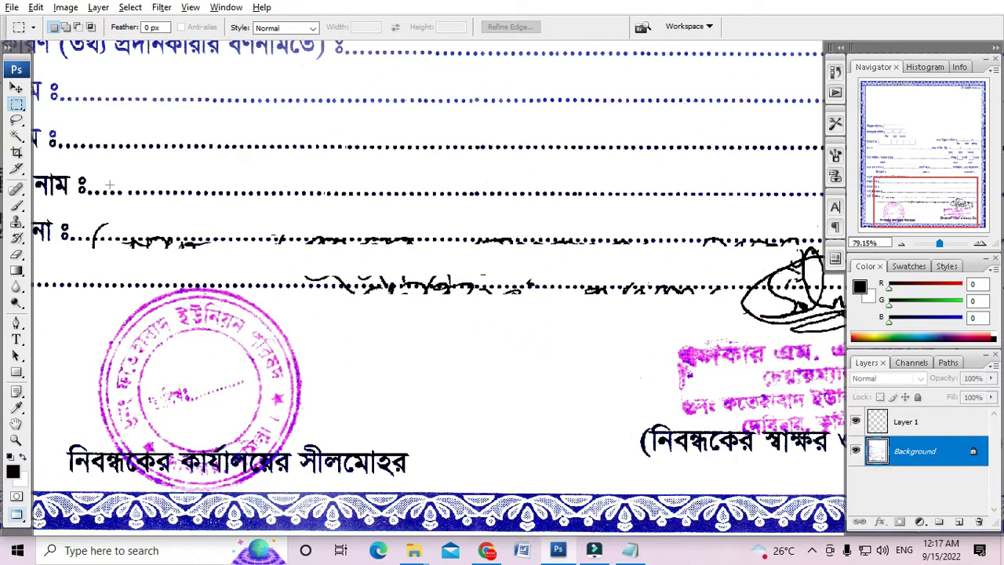
pyautogui.scroll(-3, 306, 244)
pyautogui.moveTo(306, 244); pyautogui.dragTo(338, 236)
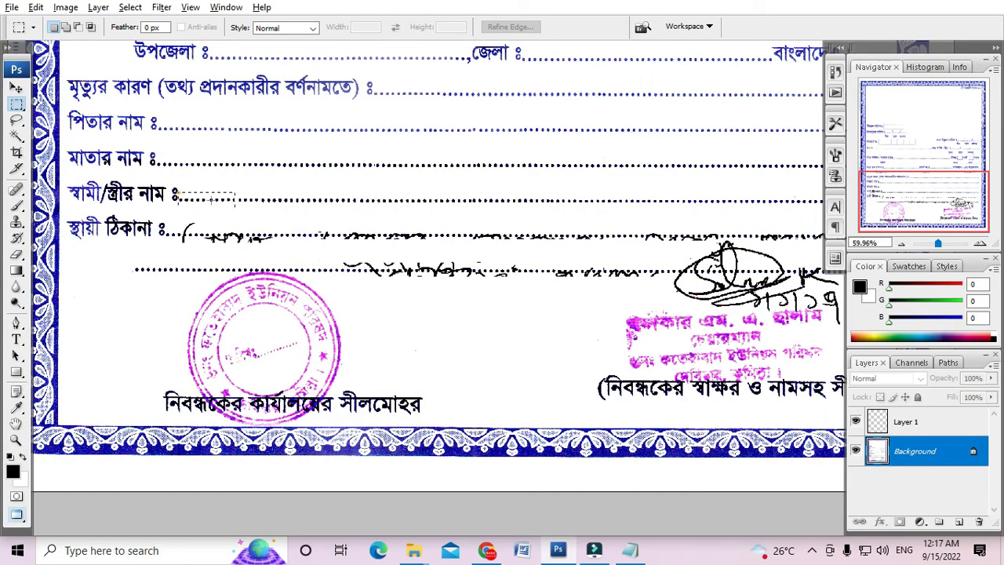
pyautogui.moveTo(210, 200); pyautogui.dragTo(792, 212)
pyautogui.moveTo(573, 210); pyautogui.dragTo(578, 237)
pyautogui.scroll(3, 468, 281)
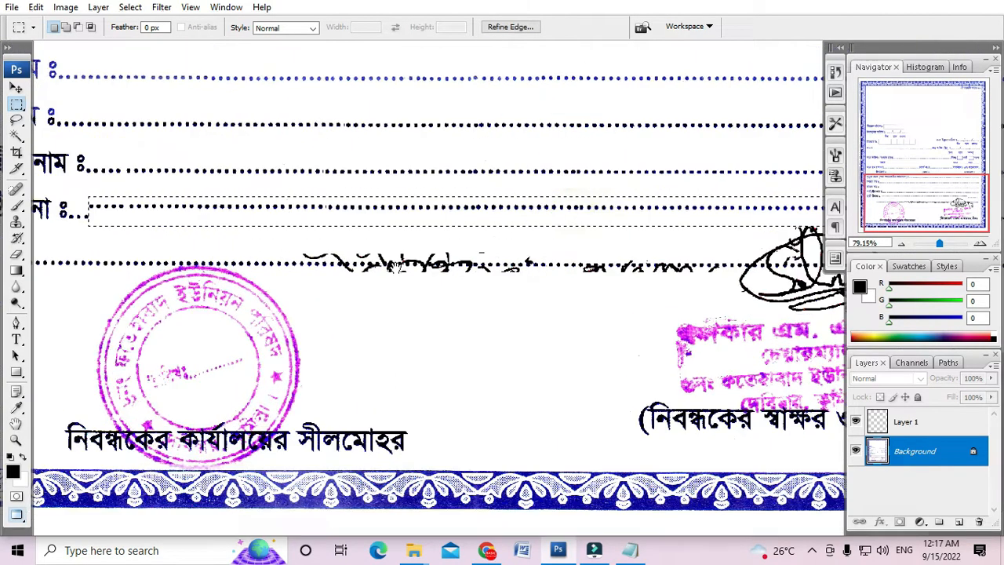
pyautogui.moveTo(394, 267); pyautogui.dragTo(465, 253)
pyautogui.scroll(-5, 494, 257)
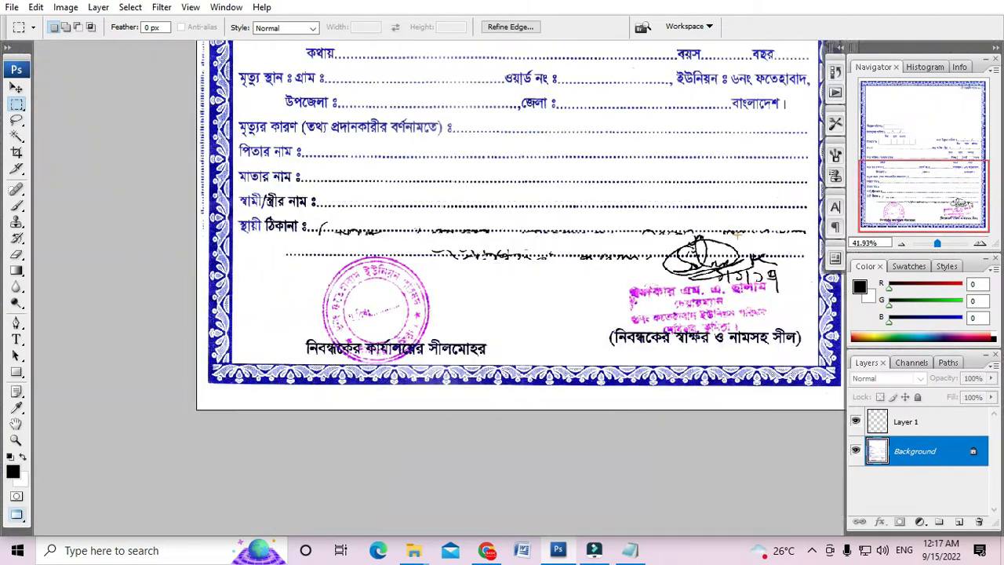
pyautogui.scroll(4, 470, 243)
pyautogui.click(414, 207)
# Cover the handwriting on the first part of the permanent address line with a shorter row of dots duplicated from the husband/wife's name line.
pyautogui.scroll(2, 414, 208)
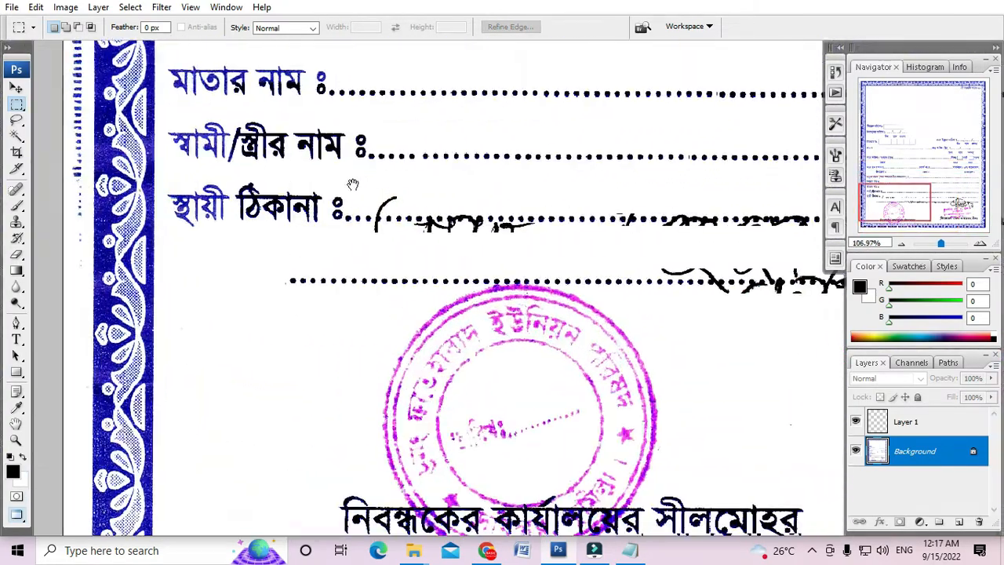
pyautogui.moveTo(481, 161); pyautogui.dragTo(807, 163)
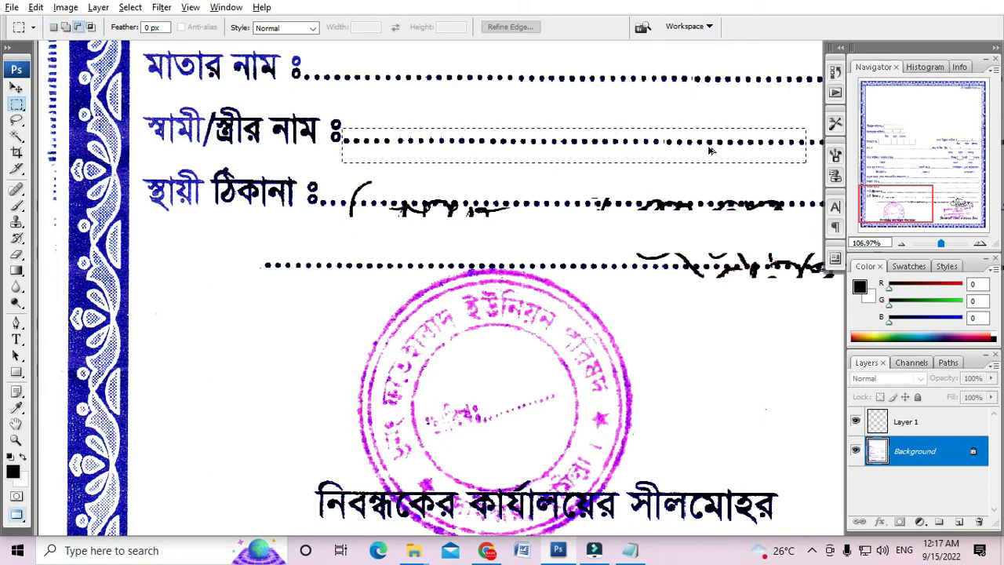
pyautogui.keyDown('ctrl'); pyautogui.keyDown('alt'); pyautogui.moveTo(708, 147); pyautogui.dragTo(721, 199); pyautogui.keyUp('alt'); pyautogui.keyUp('ctrl')
pyautogui.scroll(3, 468, 221)
pyautogui.keyDown('ctrl'); pyautogui.moveTo(499, 171); pyautogui.dragTo(481, 190); pyautogui.keyUp('ctrl')
pyautogui.click(467, 146)
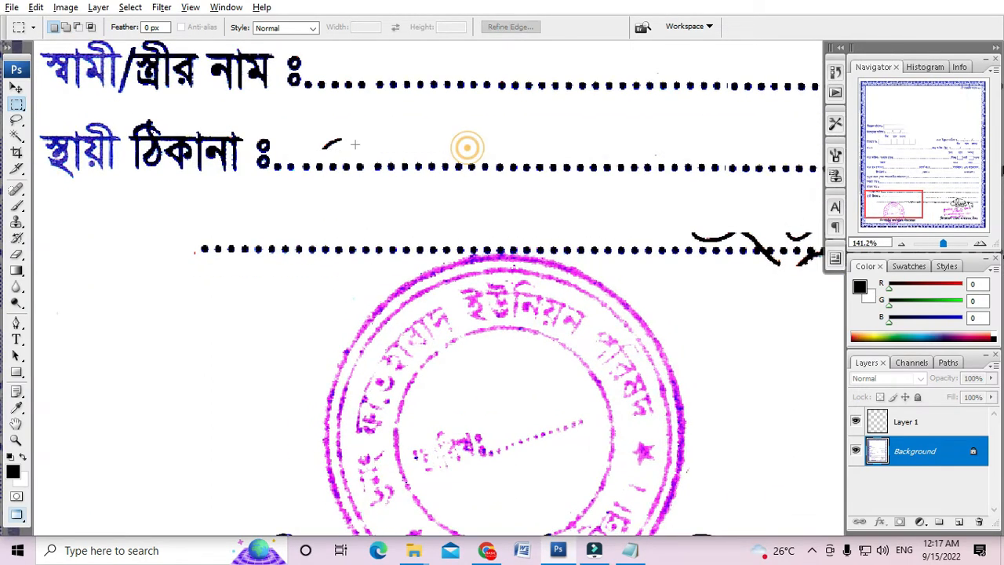
# Erase the leftover curved stroke above the start of the permanent address line.
pyautogui.moveTo(291, 121)
pyautogui.mouseDown()
pyautogui.moveTo(389, 146)
pyautogui.moveTo(377, 158)
pyautogui.mouseUp()
pyautogui.press('Delete')
pyautogui.click(403, 157)
# Cover the handwriting on the middle of the permanent address line with clean dots duplicated from the husband/wife's name line.
pyautogui.scroll(-4, 430, 192)
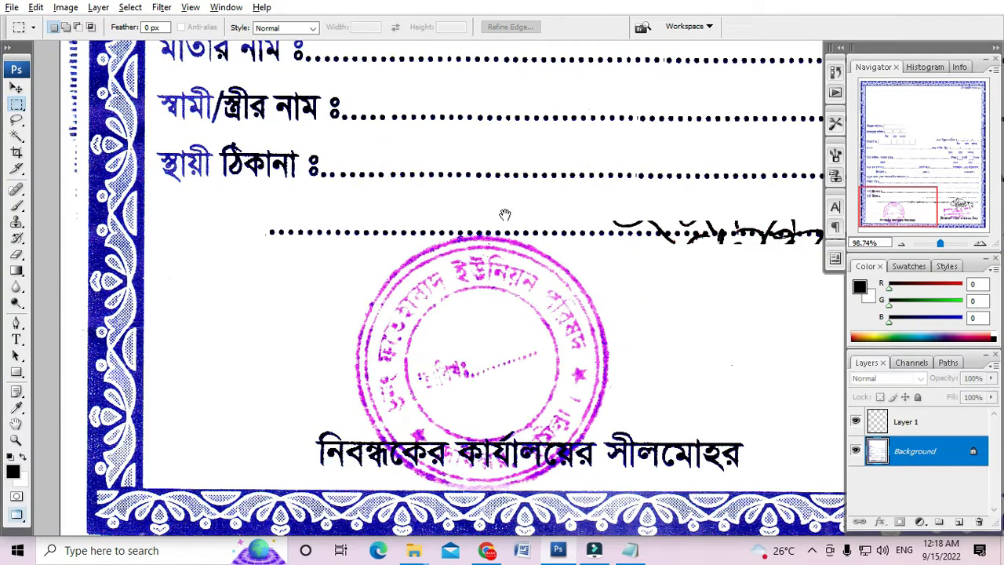
pyautogui.moveTo(752, 196); pyautogui.dragTo(404, 230)
pyautogui.scroll(3, 440, 208)
pyautogui.moveTo(495, 182); pyautogui.dragTo(334, 211)
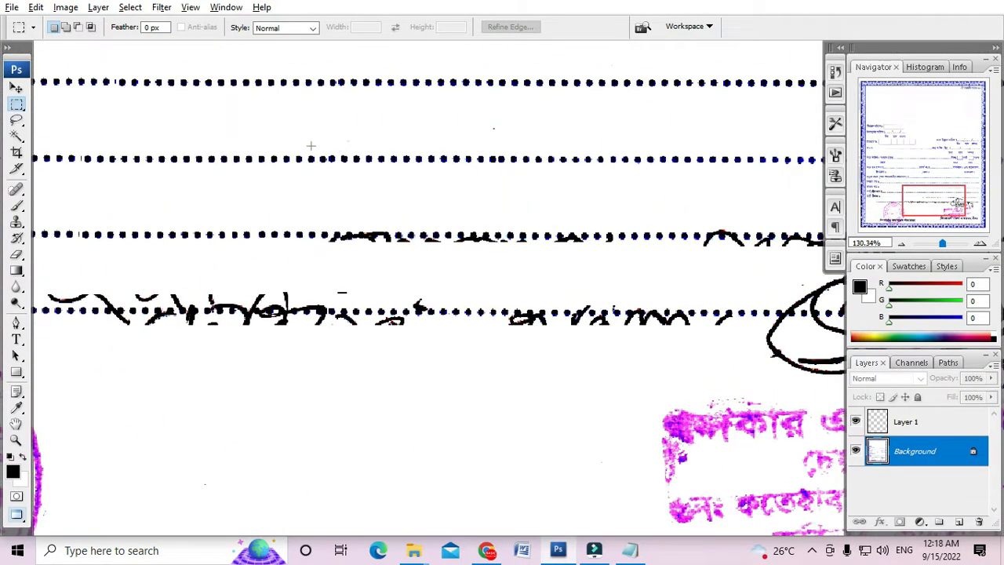
pyautogui.moveTo(311, 146)
pyautogui.mouseDown()
pyautogui.moveTo(740, 177)
pyautogui.moveTo(717, 202)
pyautogui.moveTo(721, 244)
pyautogui.mouseUp()
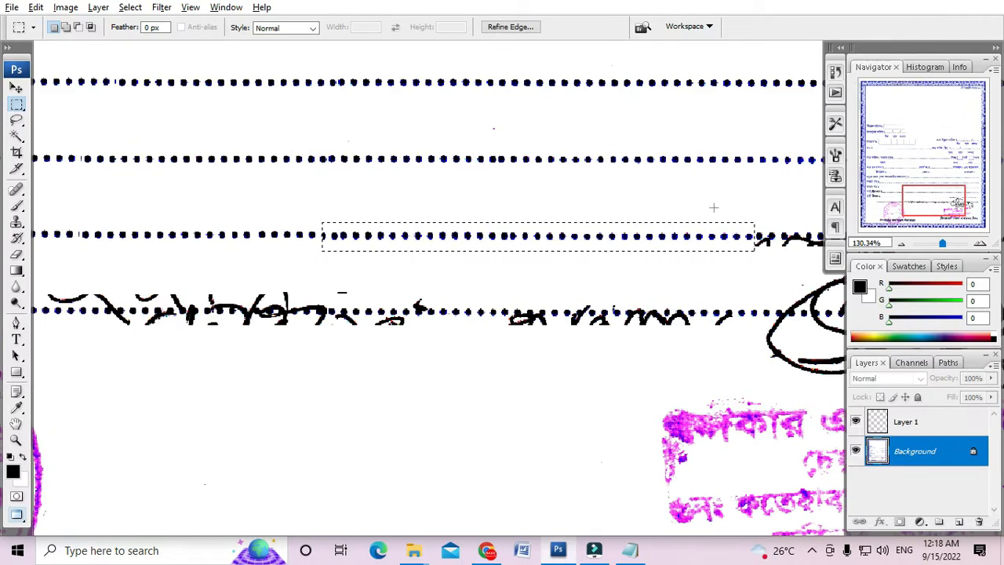
pyautogui.hotkey('ctrl', 'd')
# Try to cover all remaining handwriting on the permanent address line with one long row of dots duplicated from the line above.
pyautogui.moveTo(774, 210); pyautogui.dragTo(487, 217)
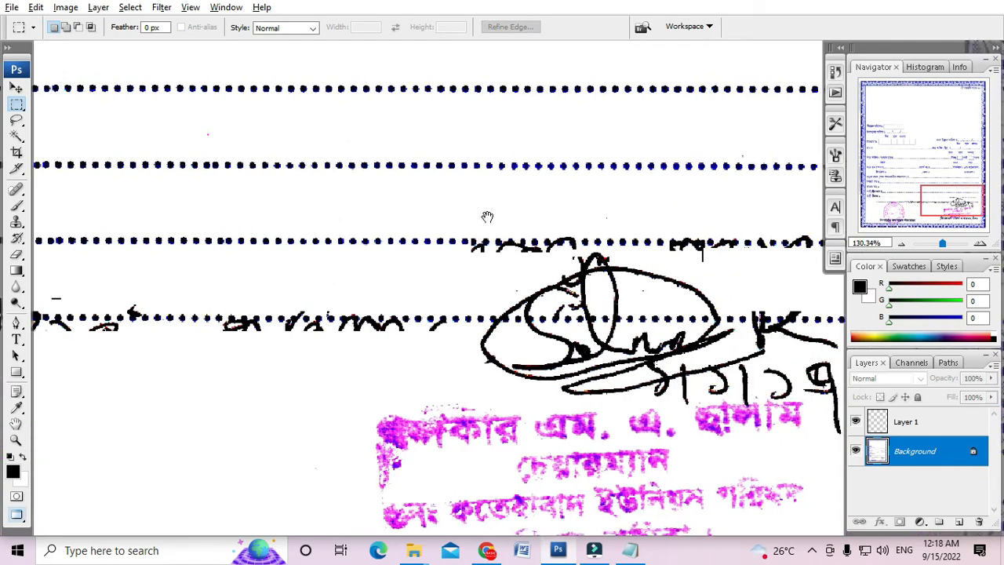
pyautogui.scroll(1, 487, 217)
pyautogui.moveTo(573, 222); pyautogui.dragTo(416, 184)
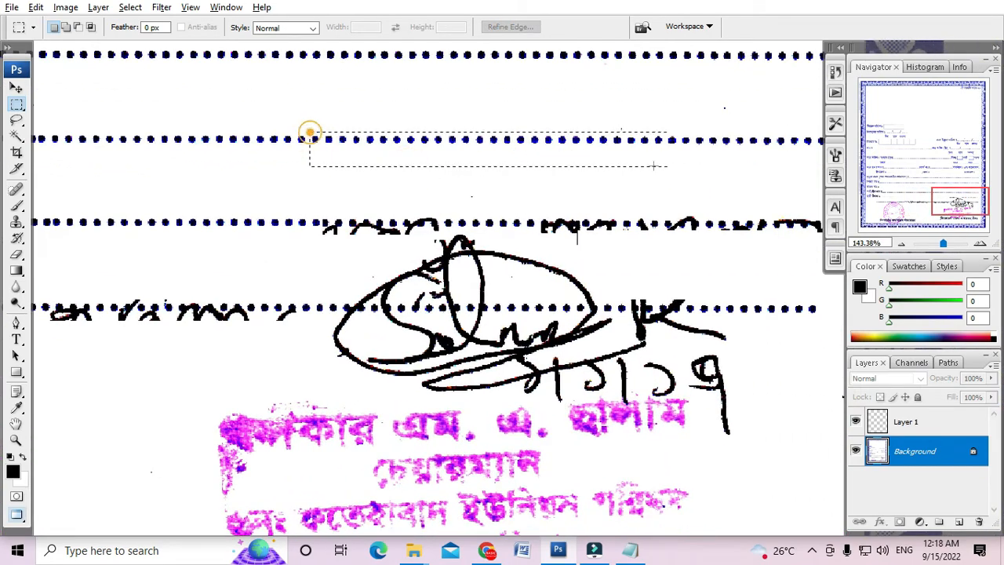
pyautogui.moveTo(653, 165); pyautogui.dragTo(773, 162)
pyautogui.keyDown('ctrl'); pyautogui.keyDown('alt'); pyautogui.moveTo(725, 140); pyautogui.dragTo(736, 224); pyautogui.keyUp('alt'); pyautogui.keyUp('ctrl')
pyautogui.click(754, 204)
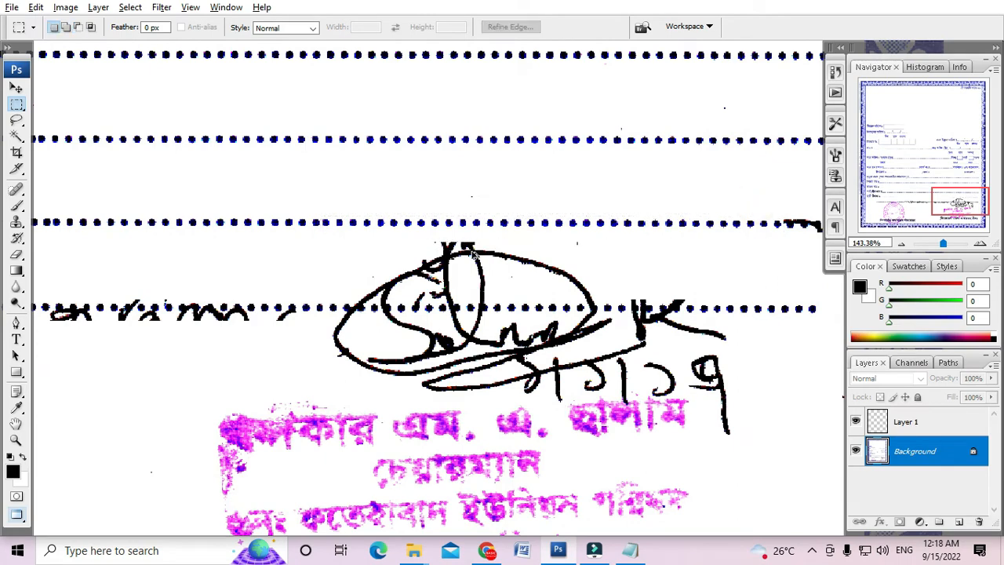
pyautogui.hotkey('ctrl', 'alt', 'z')
pyautogui.hotkey('ctrl', 'alt', 'z')
# Cover the handwriting on the permanent address line just above the signature with a short row of dots duplicated from the line above.
pyautogui.click(432, 197)
pyautogui.scroll(3, 328, 258)
pyautogui.moveTo(327, 259); pyautogui.dragTo(330, 244)
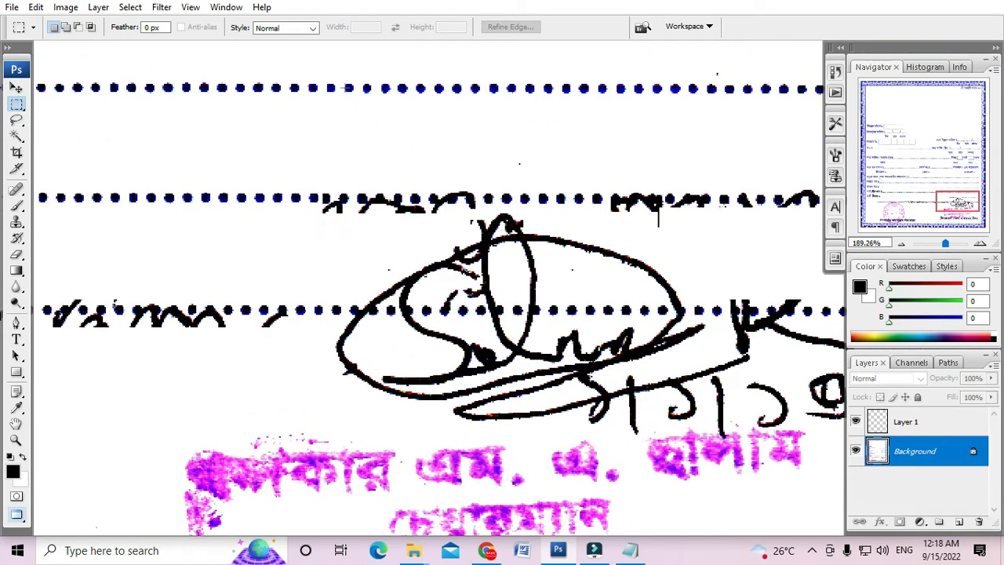
pyautogui.moveTo(464, 107); pyautogui.dragTo(482, 202)
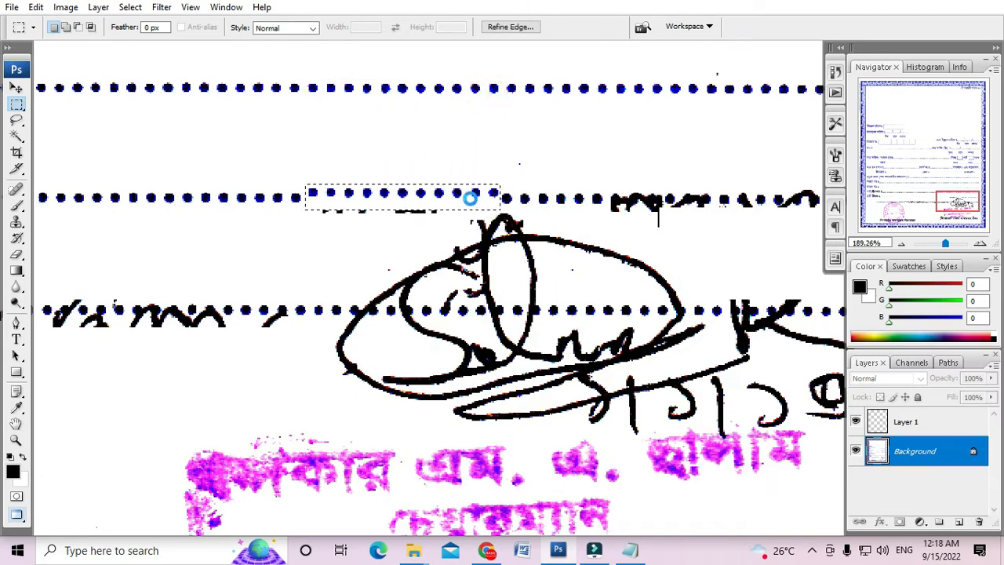
pyautogui.click(464, 138)
pyautogui.scroll(1, 463, 139)
pyautogui.moveTo(397, 83); pyautogui.dragTo(502, 246)
pyautogui.click(484, 263)
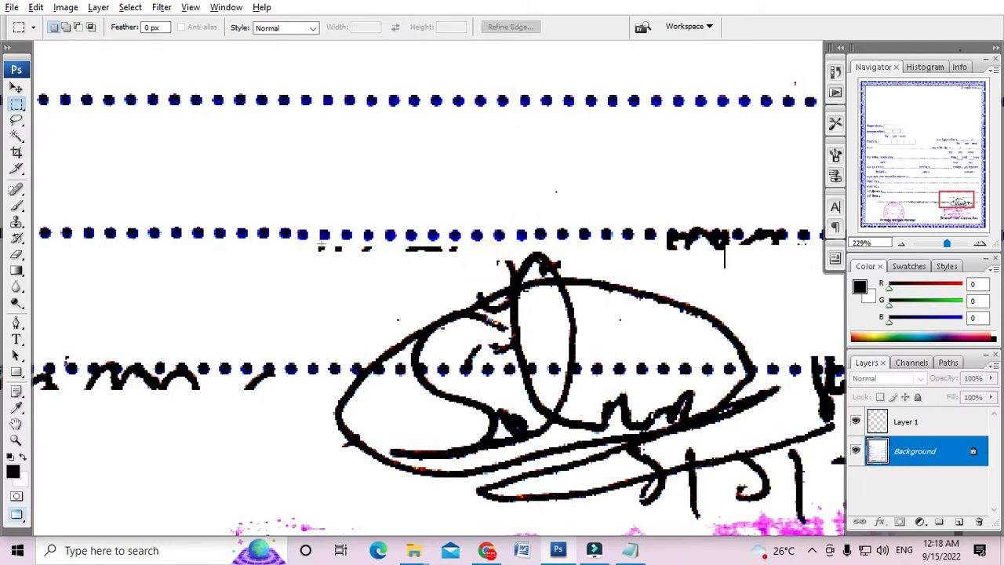
# Erase the leftover strokes beneath the newly placed dots above the signature.
pyautogui.moveTo(337, 242); pyautogui.dragTo(479, 254)
pyautogui.press('Delete')
pyautogui.click(480, 255)
# Cover the last handwriting near the end of the permanent address line with dots duplicated from the line above.
pyautogui.moveTo(469, 220); pyautogui.dragTo(291, 238)
pyautogui.moveTo(493, 113)
pyautogui.mouseDown()
pyautogui.moveTo(663, 127)
pyautogui.moveTo(632, 251)
pyautogui.moveTo(517, 256)
pyautogui.moveTo(704, 257)
pyautogui.moveTo(690, 257)
pyautogui.mouseUp()
pyautogui.moveTo(704, 259); pyautogui.dragTo(644, 261)
pyautogui.click(688, 292)
# Erase the leftover strokes above and below the dots near the end of the permanent address line.
pyautogui.moveTo(458, 229); pyautogui.dragTo(553, 246)
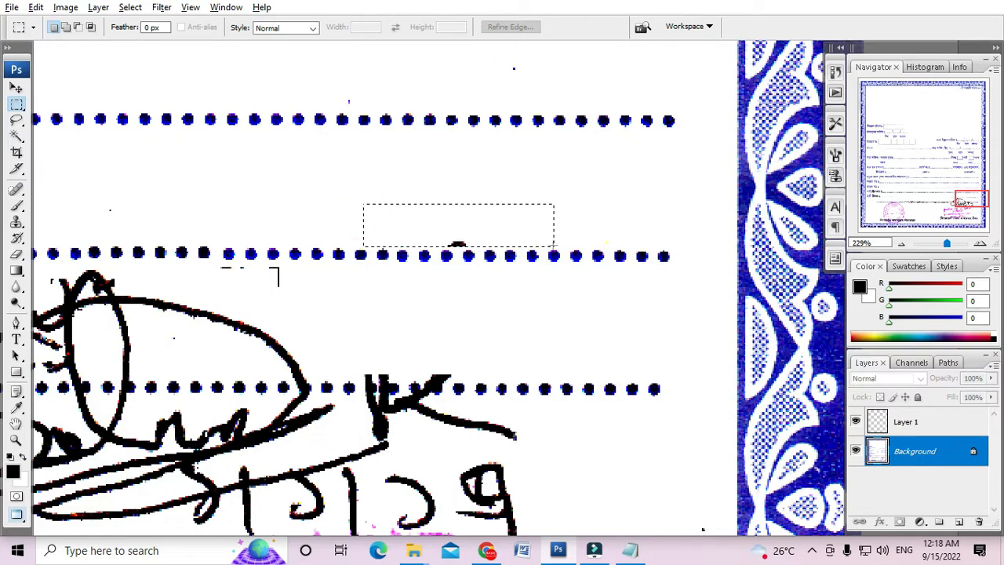
pyautogui.click(568, 251)
pyautogui.moveTo(337, 284); pyautogui.dragTo(483, 230)
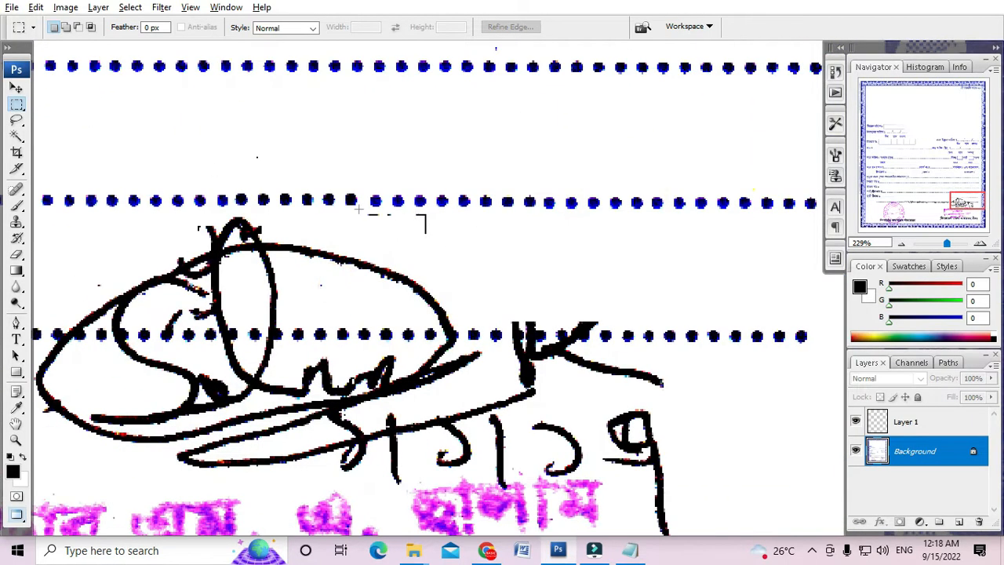
pyautogui.moveTo(359, 209); pyautogui.dragTo(487, 241)
pyautogui.press('Delete')
pyautogui.click(498, 244)
# Erase the small stray marks beside the top of the signature.
pyautogui.moveTo(220, 240)
pyautogui.mouseDown()
pyautogui.moveTo(360, 238)
pyautogui.moveTo(345, 235)
pyautogui.mouseUp()
pyautogui.moveTo(239, 293); pyautogui.dragTo(247, 293)
pyautogui.press('Delete')
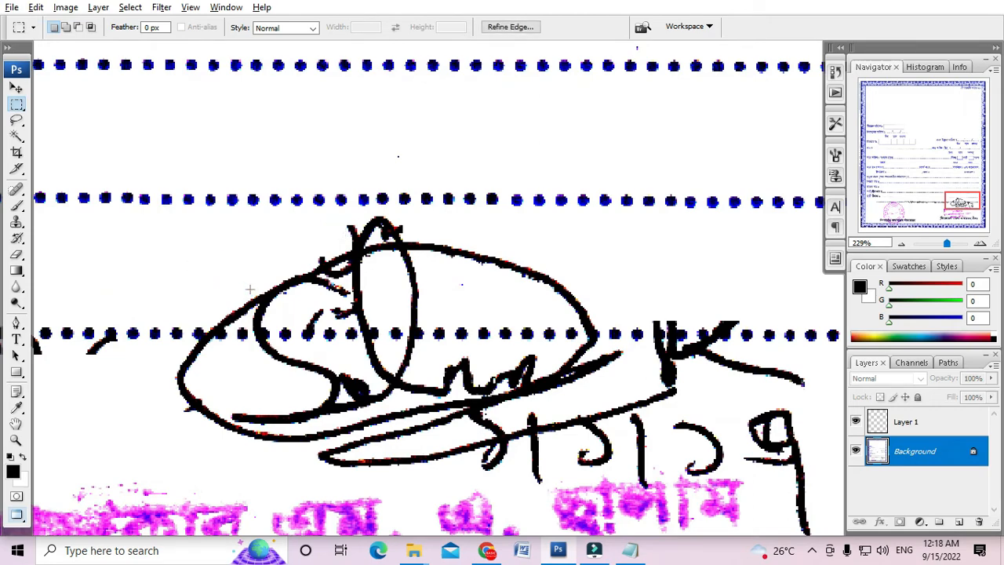
pyautogui.click(250, 289)
# Cover the handwriting on the second address line, between the round seal and the signature, with dots duplicated from the permanent address line.
pyautogui.scroll(-5, 258, 288)
pyautogui.moveTo(137, 292); pyautogui.dragTo(587, 212)
pyautogui.moveTo(309, 214); pyautogui.dragTo(637, 204)
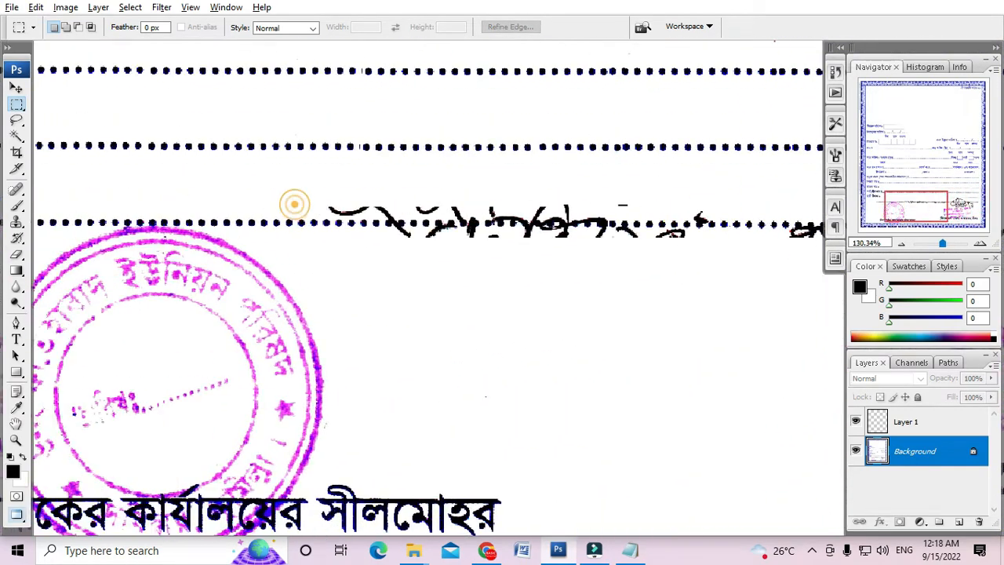
pyautogui.moveTo(371, 138); pyautogui.dragTo(754, 164)
pyautogui.moveTo(716, 151)
pyautogui.mouseDown()
pyautogui.moveTo(740, 250)
pyautogui.moveTo(652, 249)
pyautogui.moveTo(596, 231)
pyautogui.moveTo(405, 240)
pyautogui.moveTo(636, 239)
pyautogui.mouseUp()
pyautogui.moveTo(640, 240); pyautogui.dragTo(486, 238)
pyautogui.moveTo(500, 238); pyautogui.dragTo(599, 241)
pyautogui.click(537, 216)
# Erase the leftover strokes above the dots of the second address line.
pyautogui.moveTo(271, 191); pyautogui.dragTo(474, 197)
pyautogui.click(328, 194)
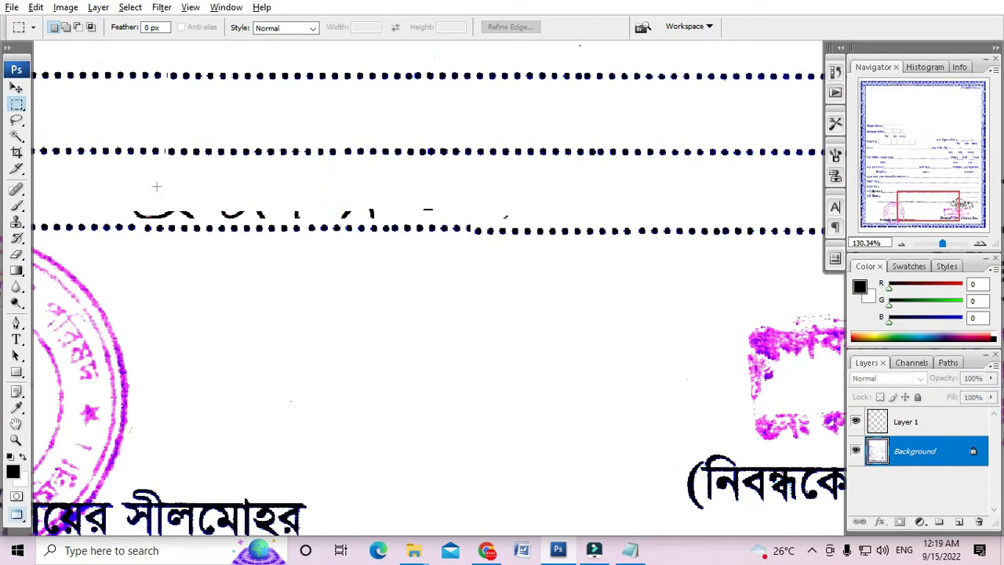
pyautogui.moveTo(384, 221); pyautogui.dragTo(585, 222)
pyautogui.press('Delete')
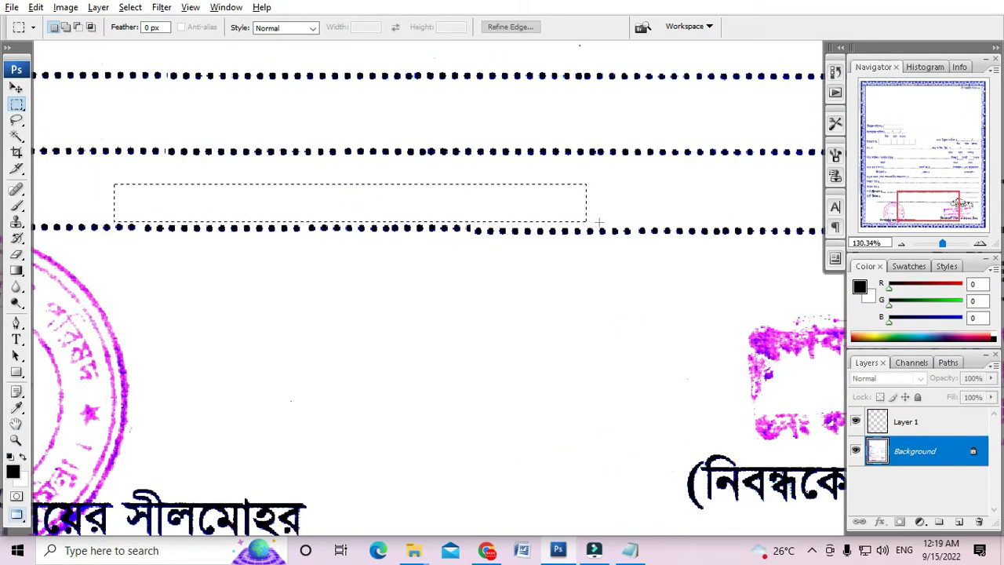
pyautogui.click(599, 222)
# Examine the whole form for remaining marks, and inspect the stained age label (বয়স) up close.
pyautogui.hotkey('ctrl', '0')
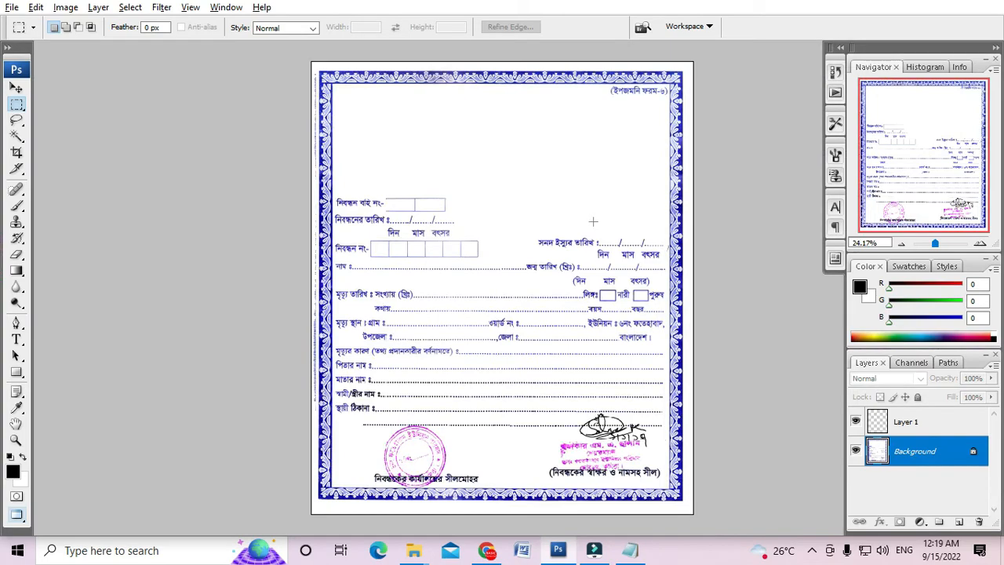
pyautogui.scroll(5, 501, 374)
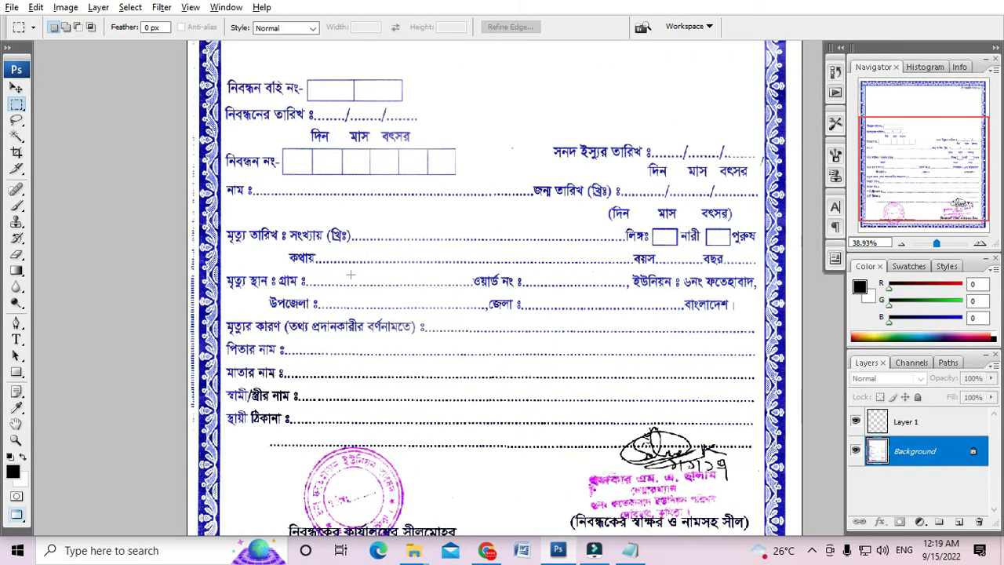
pyautogui.scroll(-1, 471, 302)
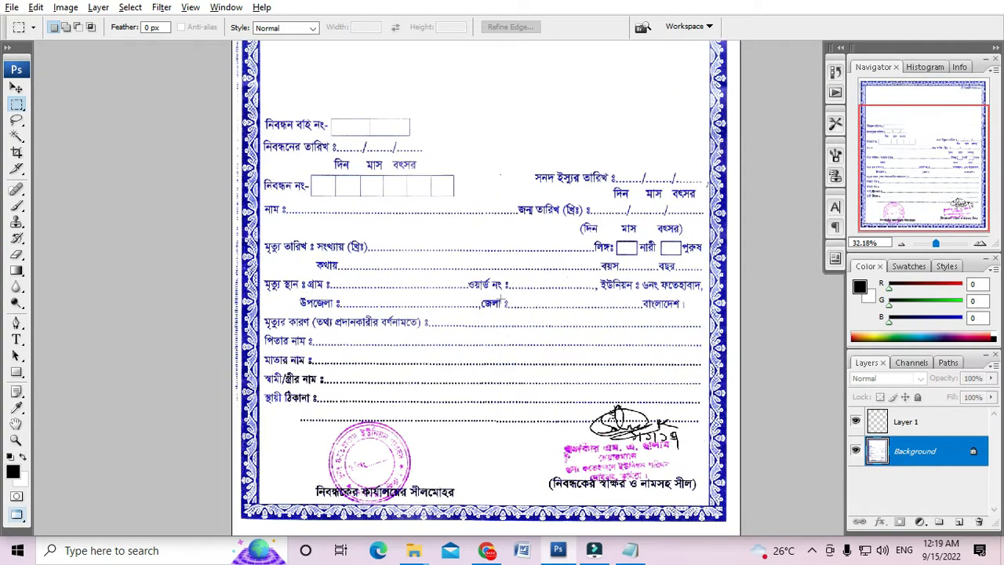
pyautogui.scroll(20, 643, 278)
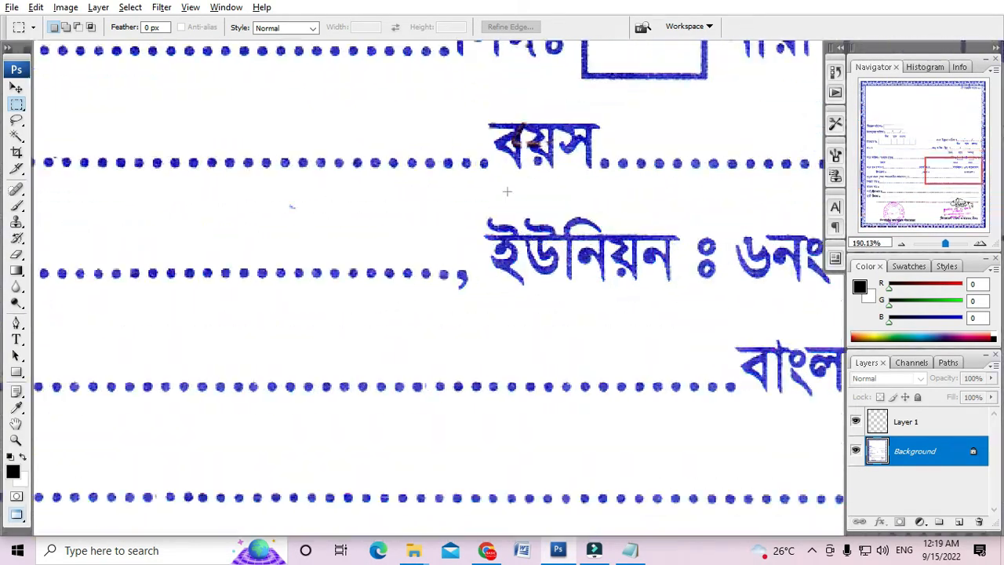
pyautogui.scroll(-3, 514, 132)
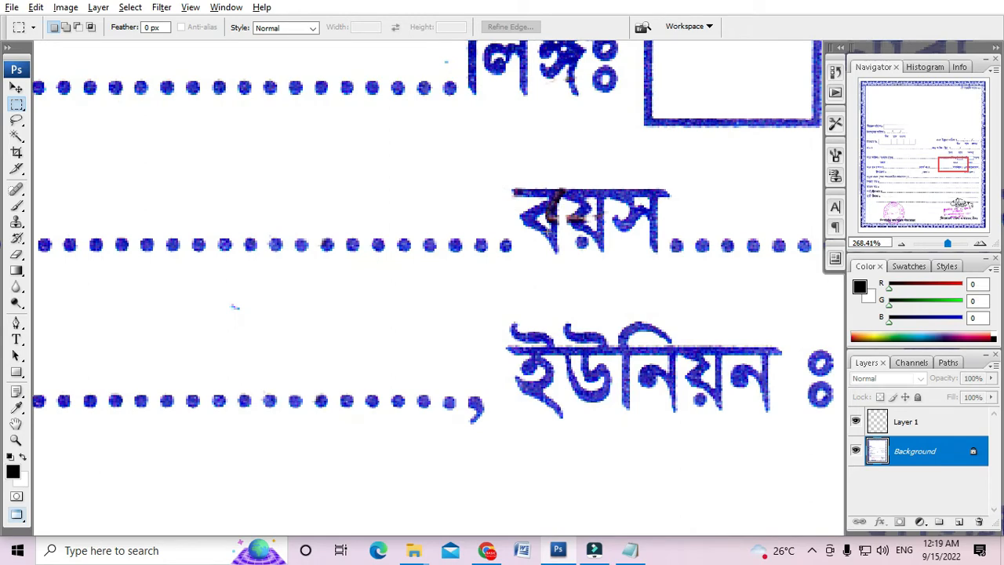
pyautogui.scroll(-4, 554, 232)
pyautogui.scroll(3, 589, 244)
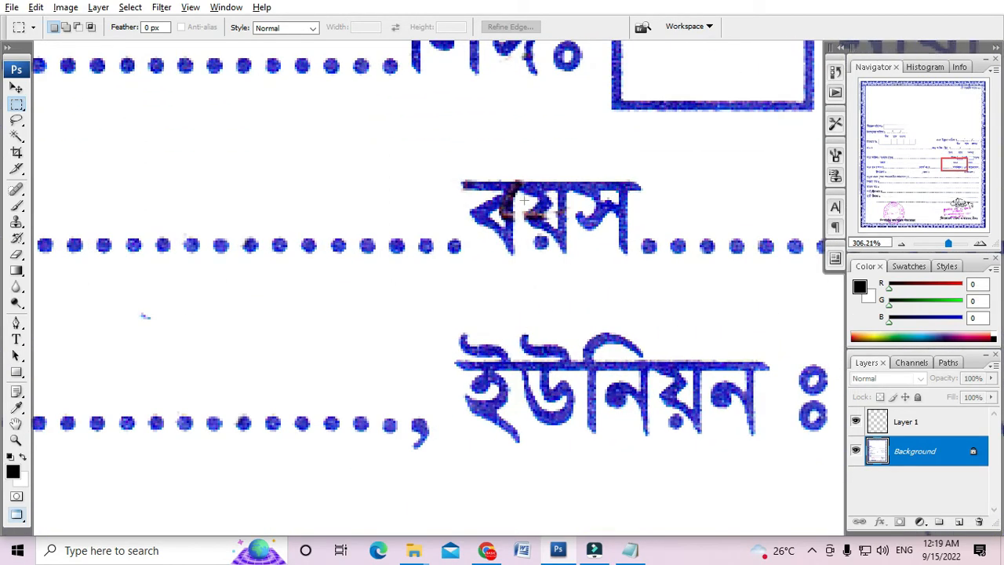
pyautogui.scroll(-1, 524, 205)
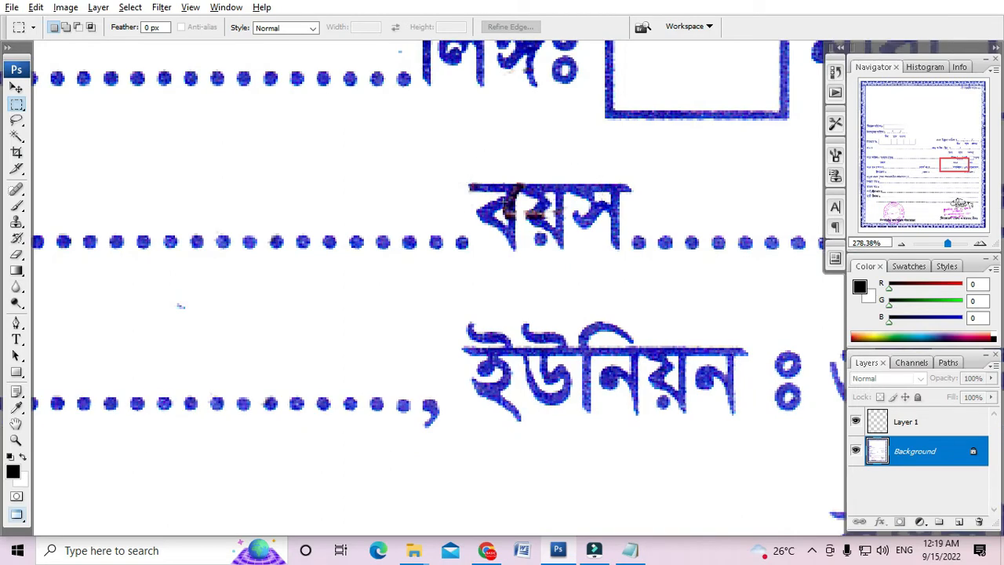
pyautogui.scroll(-2, 510, 203)
pyautogui.scroll(5, 509, 204)
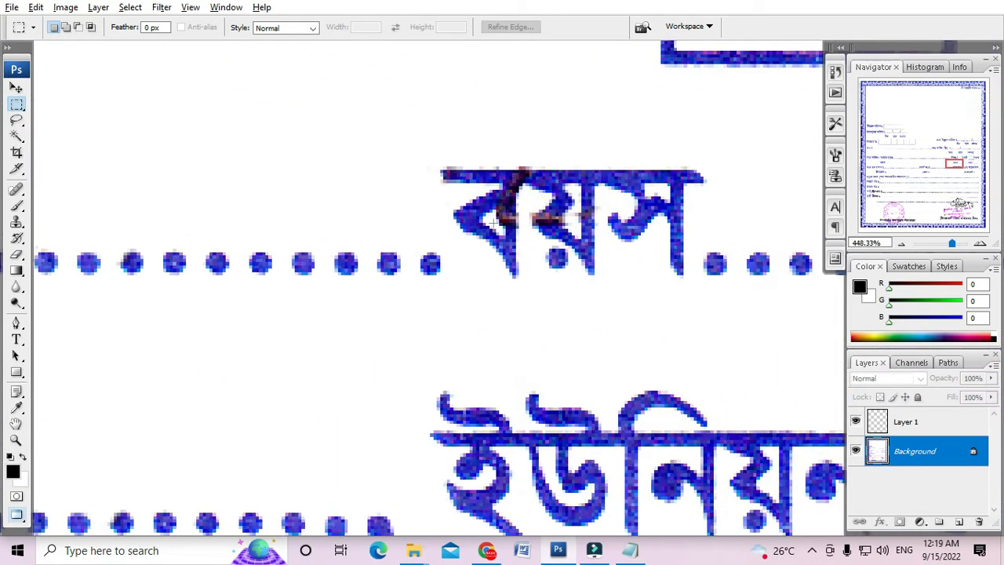
# Activate the Clone Stamp tool with a brush size of 3 for retouching the age label (বয়স).
pyautogui.press('s')
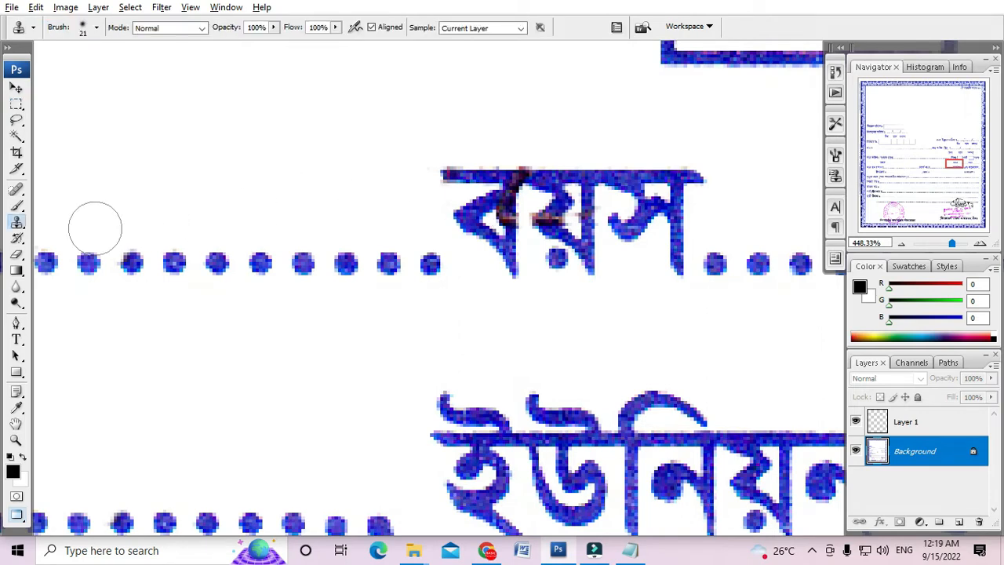
pyautogui.rightClick(18, 224)
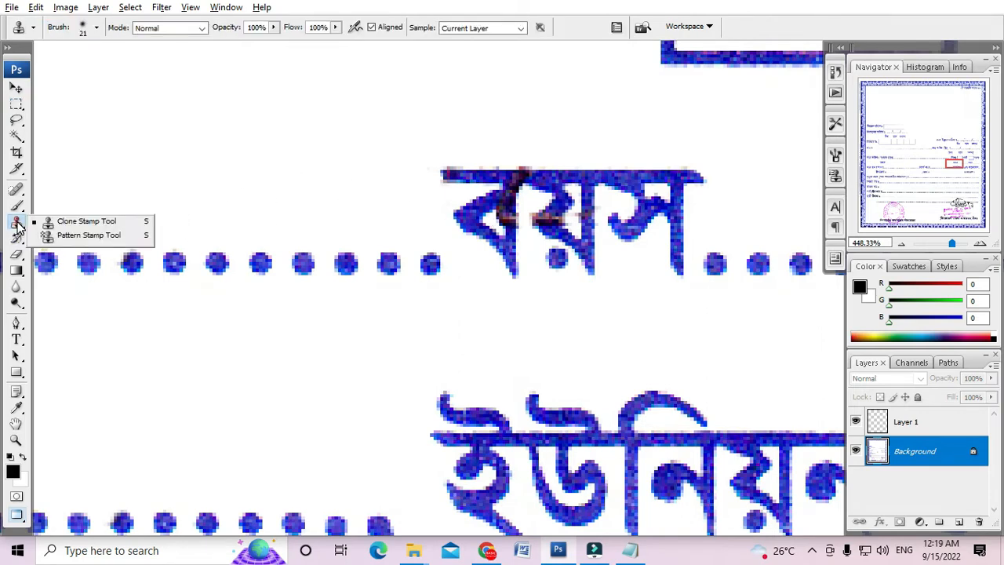
pyautogui.click(86, 223)
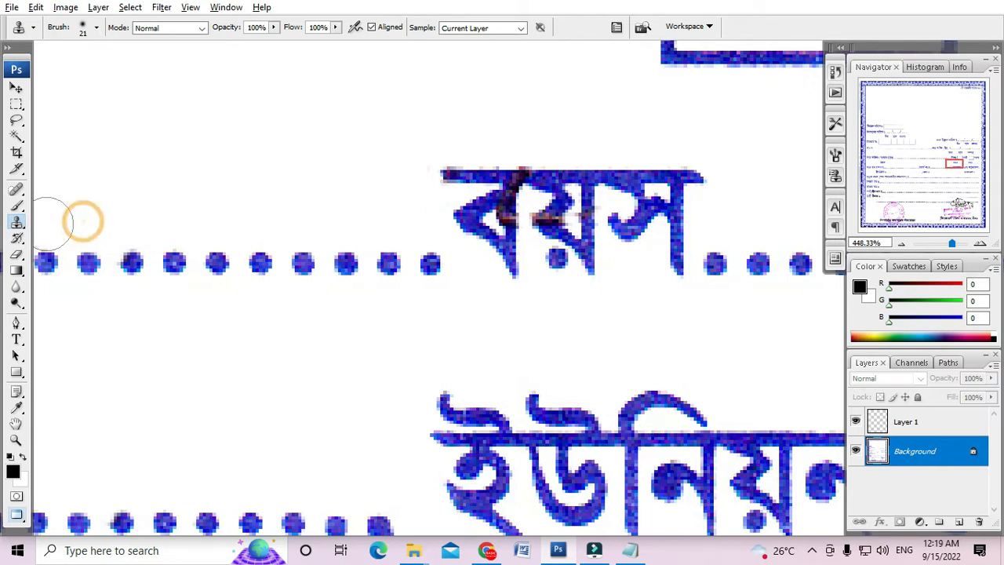
pyautogui.rightClick(21, 223)
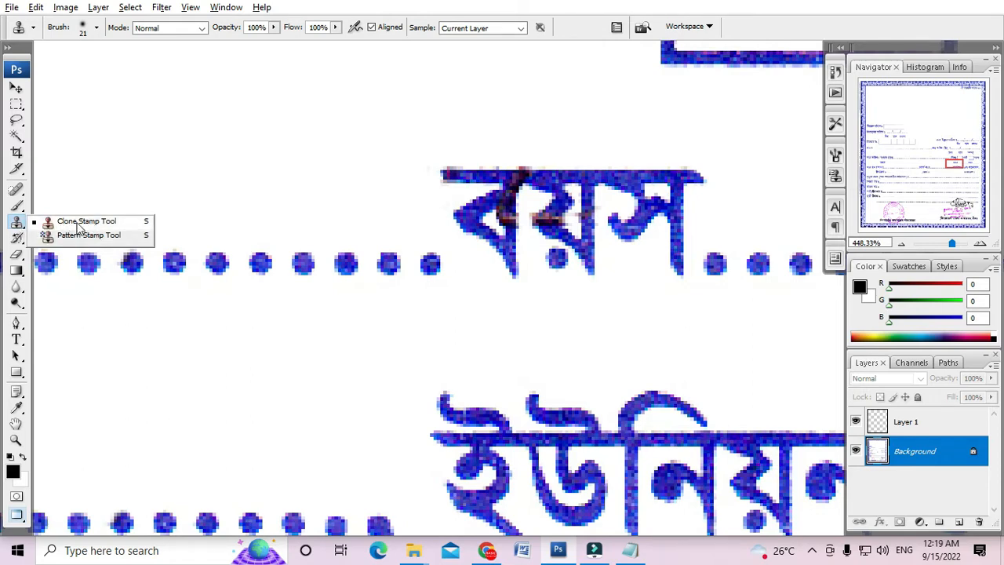
pyautogui.click(92, 223)
pyautogui.moveTo(531, 231); pyautogui.dragTo(482, 244)
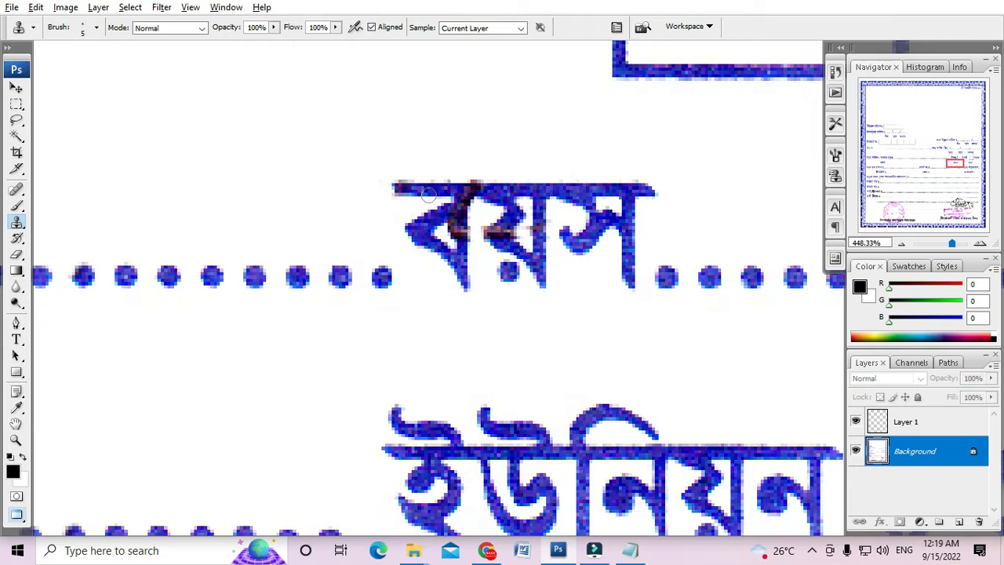
pyautogui.scroll(3, 427, 194)
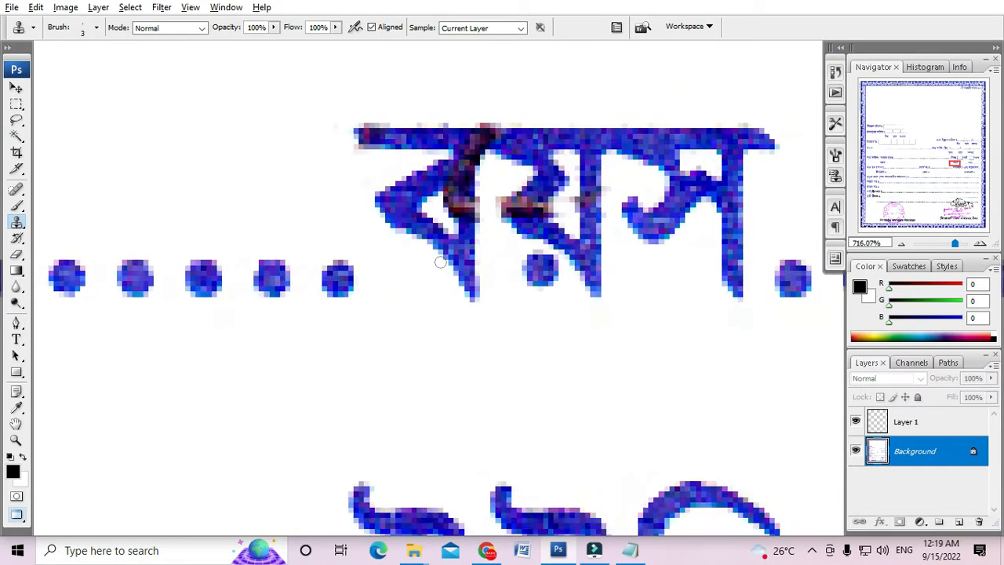
pyautogui.scroll(2, 495, 272)
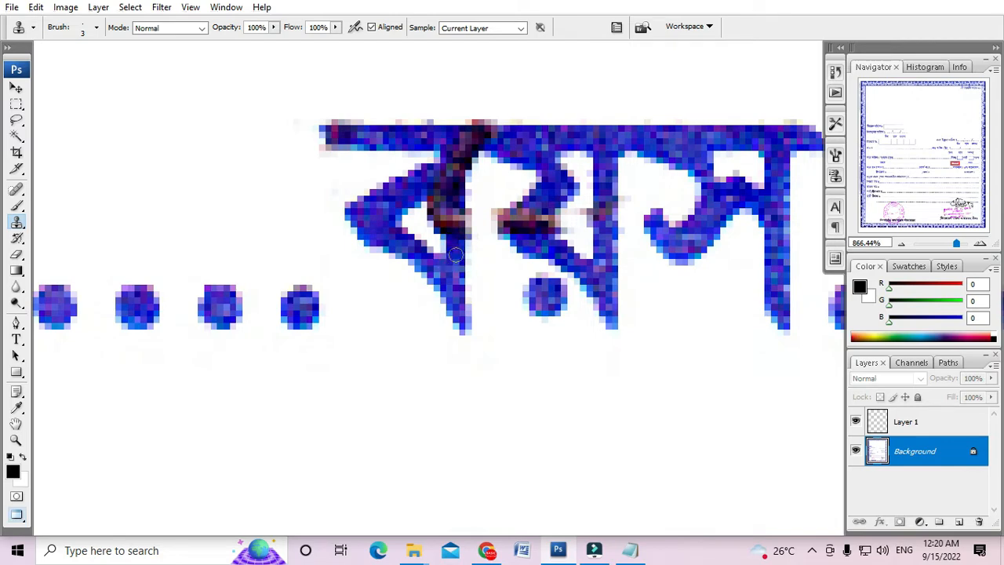
# Clone clean blue and white areas over the dark stain on the first letter (ব) of the age label (বয়স).
pyautogui.moveTo(459, 240)
pyautogui.mouseDown()
pyautogui.moveTo(443, 220)
pyautogui.moveTo(453, 180)
pyautogui.mouseUp()
pyautogui.scroll(-3, 453, 180)
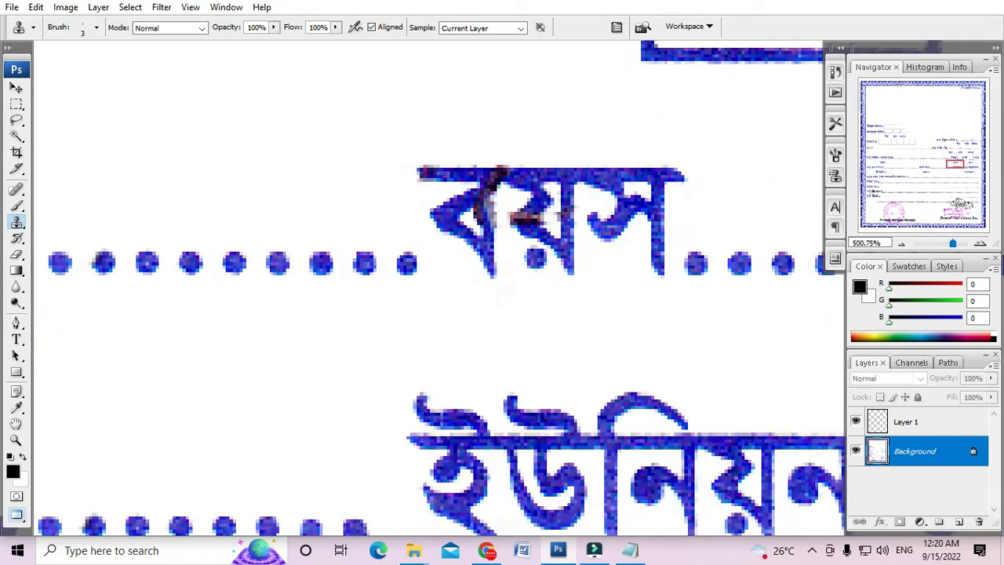
pyautogui.scroll(2, 455, 215)
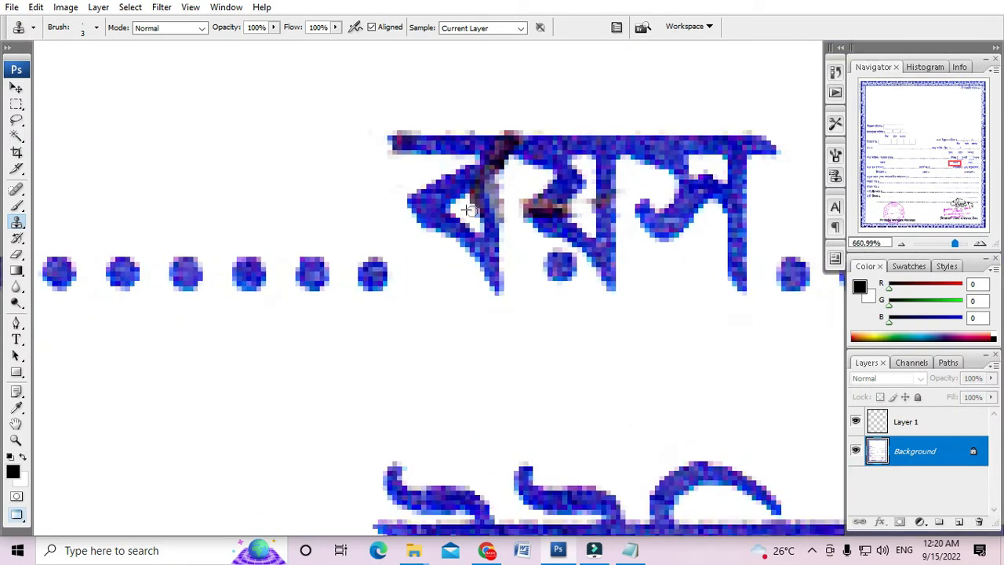
pyautogui.moveTo(471, 210); pyautogui.dragTo(473, 187)
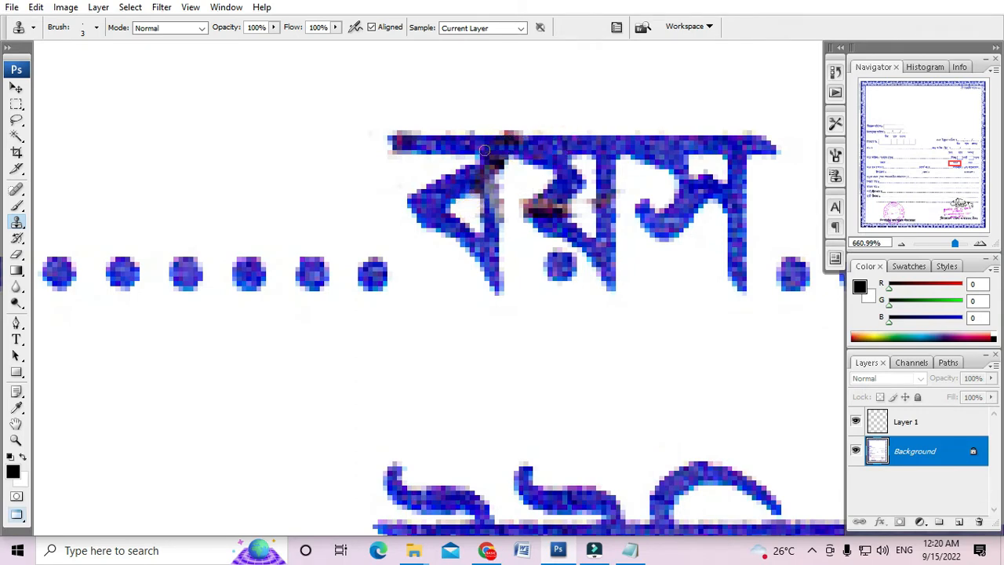
pyautogui.click(495, 159)
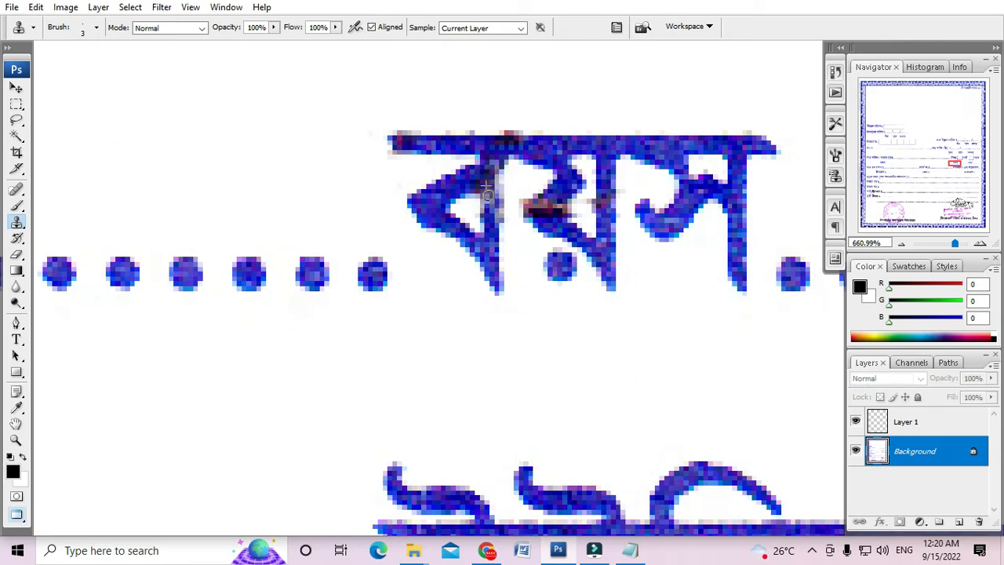
pyautogui.scroll(-4, 588, 202)
pyautogui.scroll(3, 561, 216)
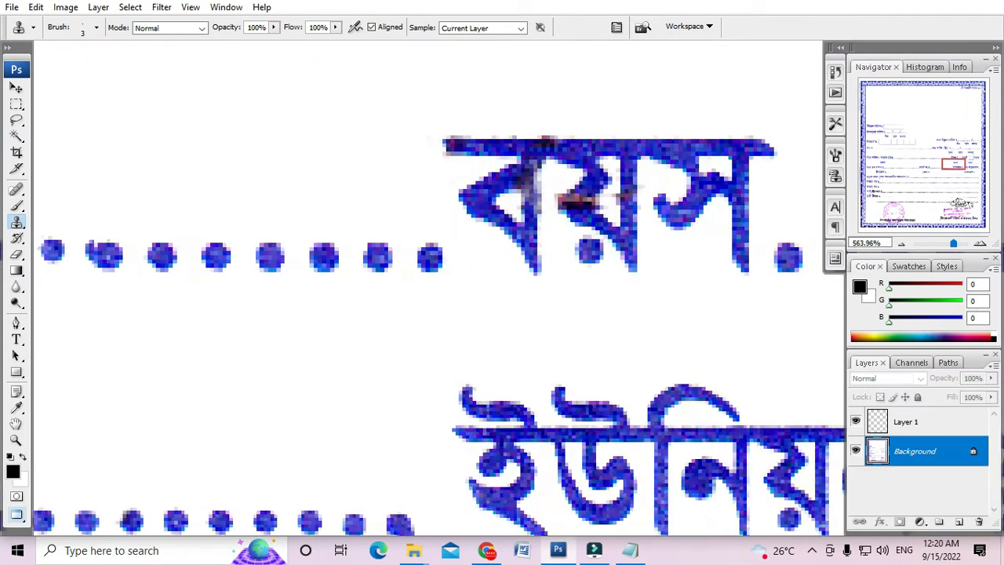
# Clone away the grey smudge beside the first letter's stem and the dark spot on the headline of the age label.
pyautogui.keyDown('alt'); pyautogui.click(542, 220); pyautogui.keyUp('alt')
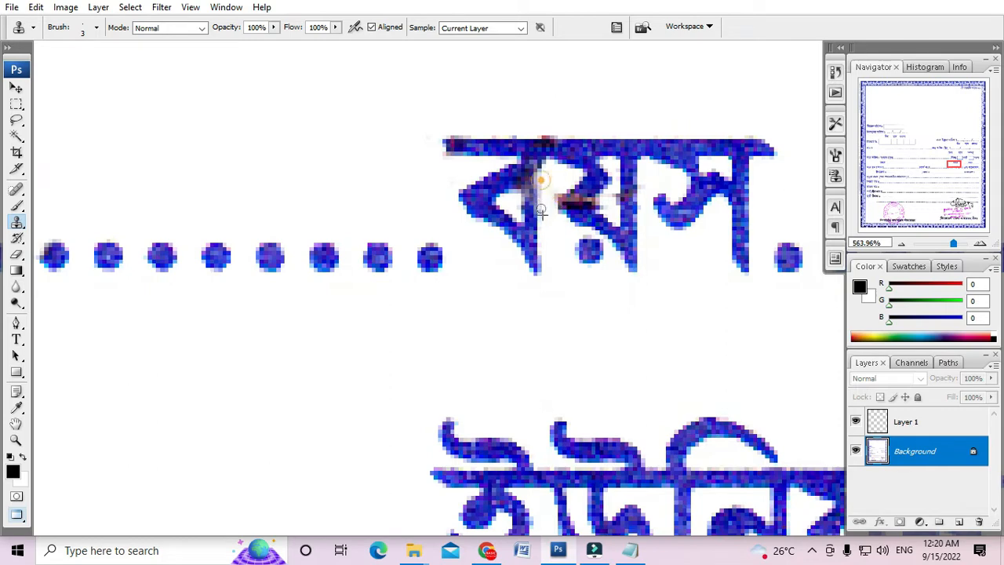
pyautogui.scroll(-3, 540, 178)
pyautogui.scroll(3, 544, 238)
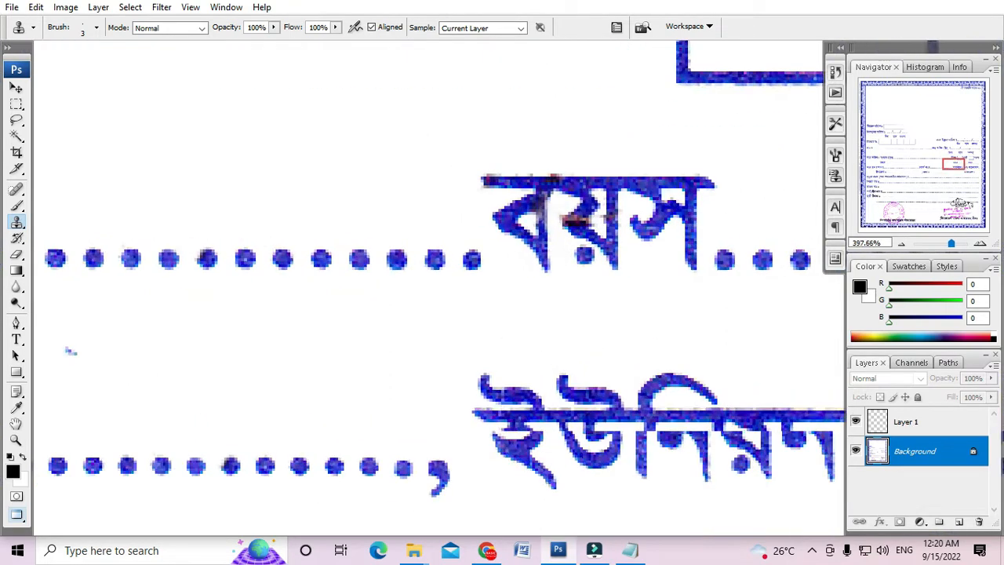
pyautogui.scroll(-3, 542, 238)
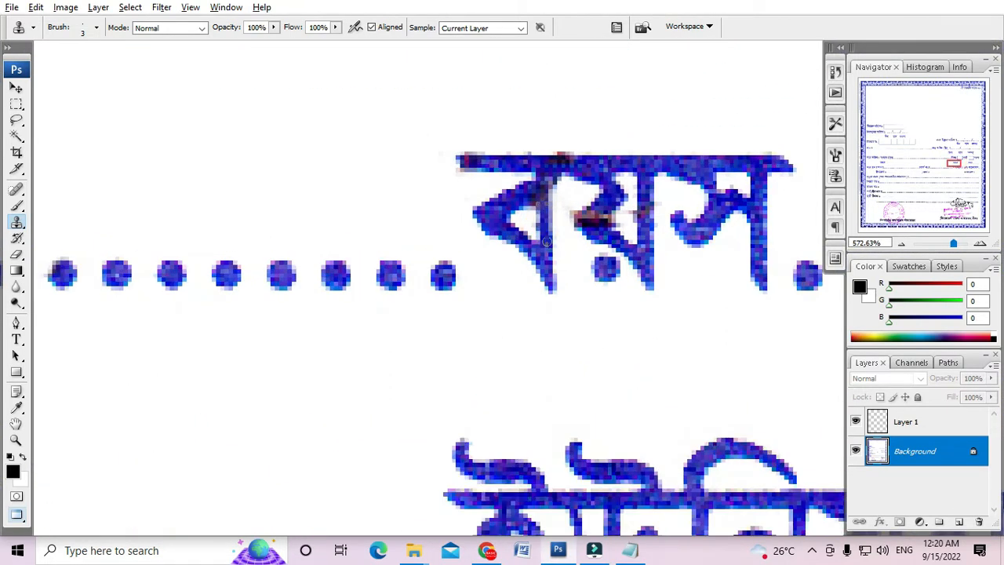
pyautogui.scroll(2, 544, 217)
pyautogui.scroll(-3, 634, 187)
pyautogui.scroll(4, 634, 187)
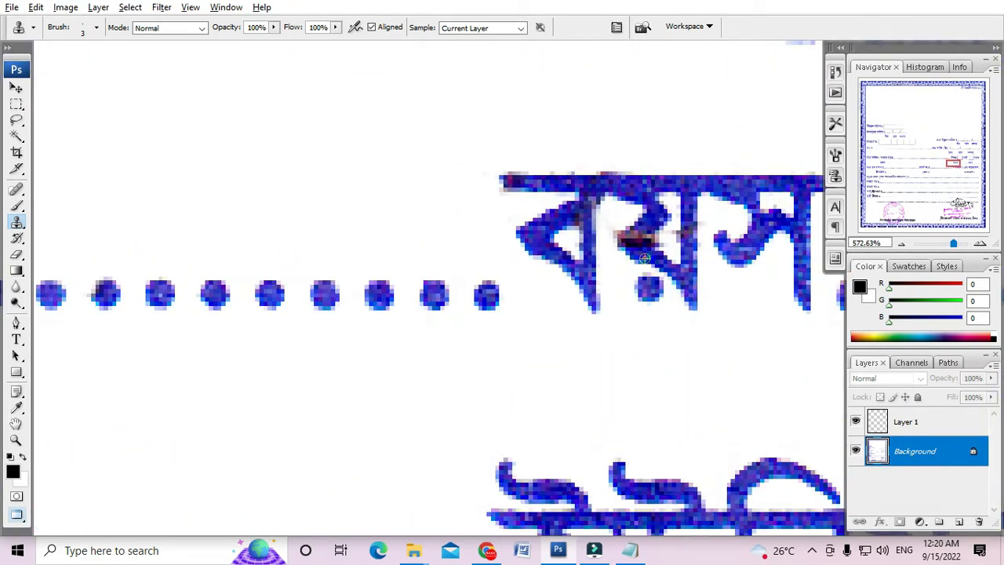
# Clone over the dark stain on the middle letter (য়) of the age label, including the smudge crossing its stem.
pyautogui.click(631, 238)
pyautogui.click(646, 244)
pyautogui.keyDown('alt'); pyautogui.click(644, 224); pyautogui.keyUp('alt')
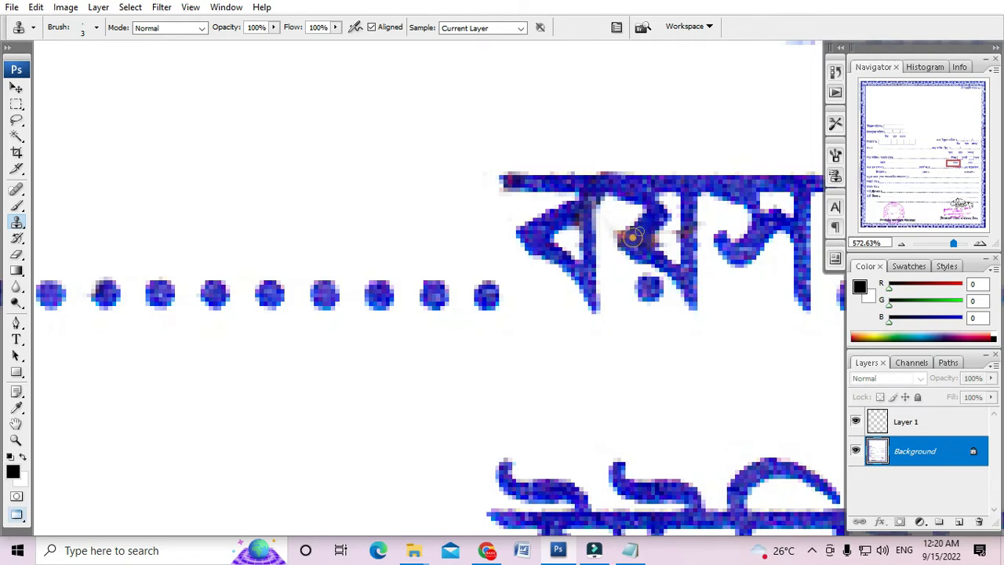
pyautogui.click(646, 231)
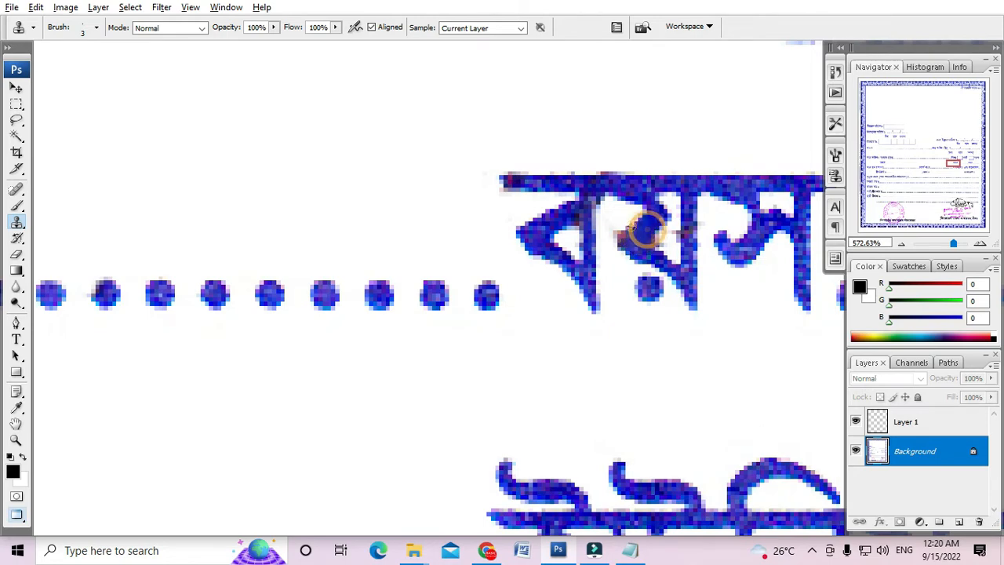
pyautogui.moveTo(622, 221); pyautogui.dragTo(618, 229)
pyautogui.scroll(-1, 614, 227)
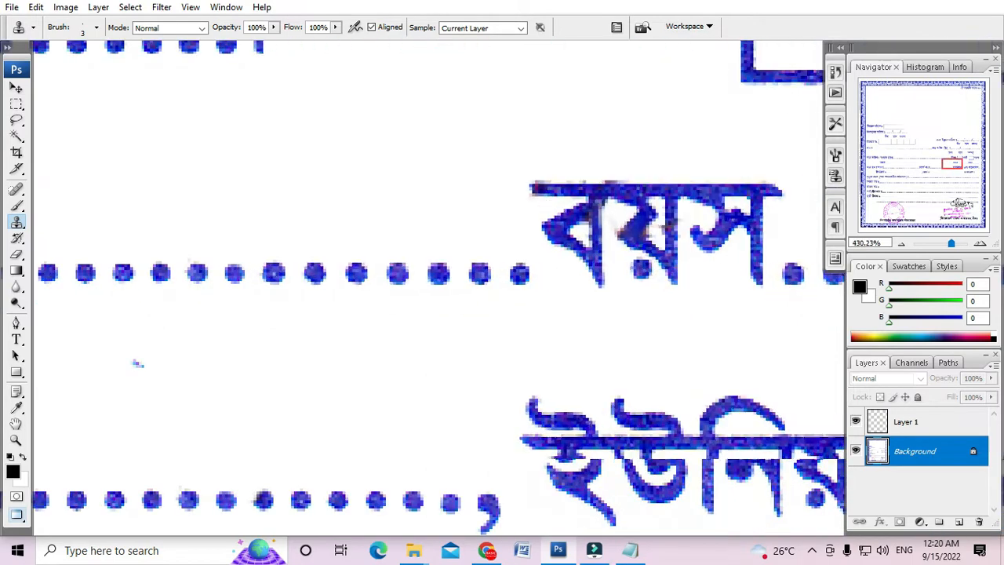
pyautogui.scroll(2, 658, 226)
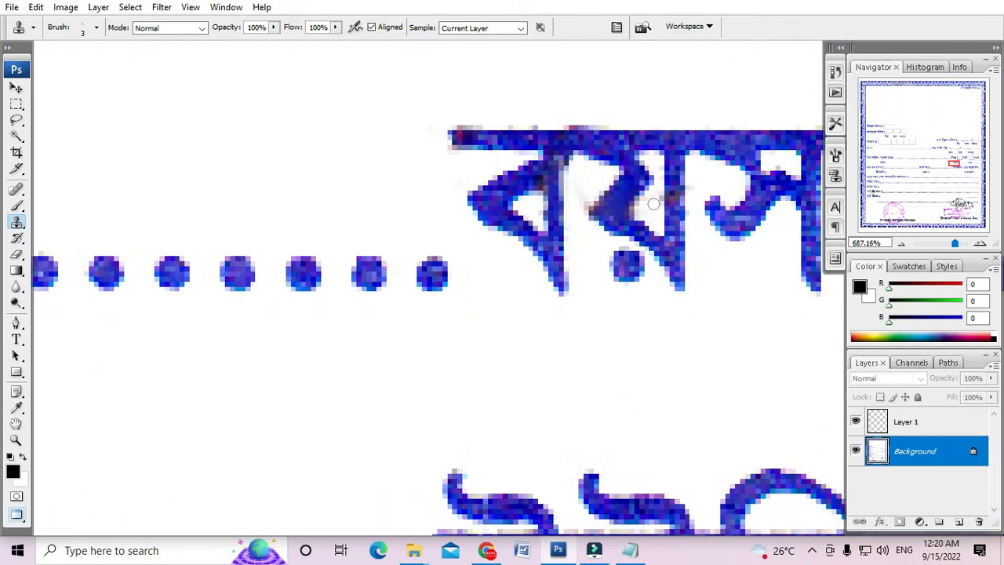
pyautogui.scroll(-1, 637, 209)
pyautogui.scroll(1, 637, 209)
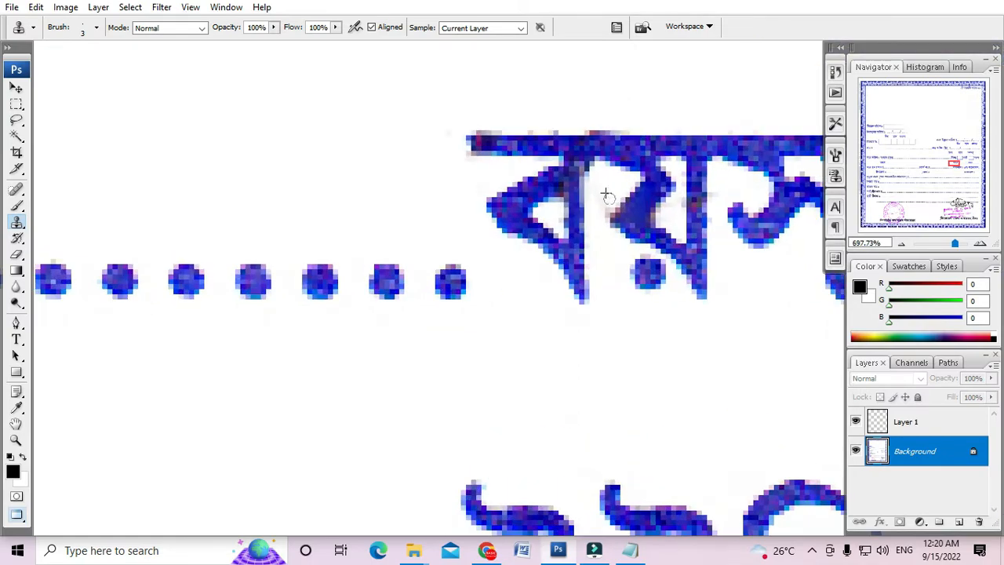
# Cover the stained left end of the age label's headline with a clean piece duplicated from the headline.
pyautogui.scroll(-6, 605, 202)
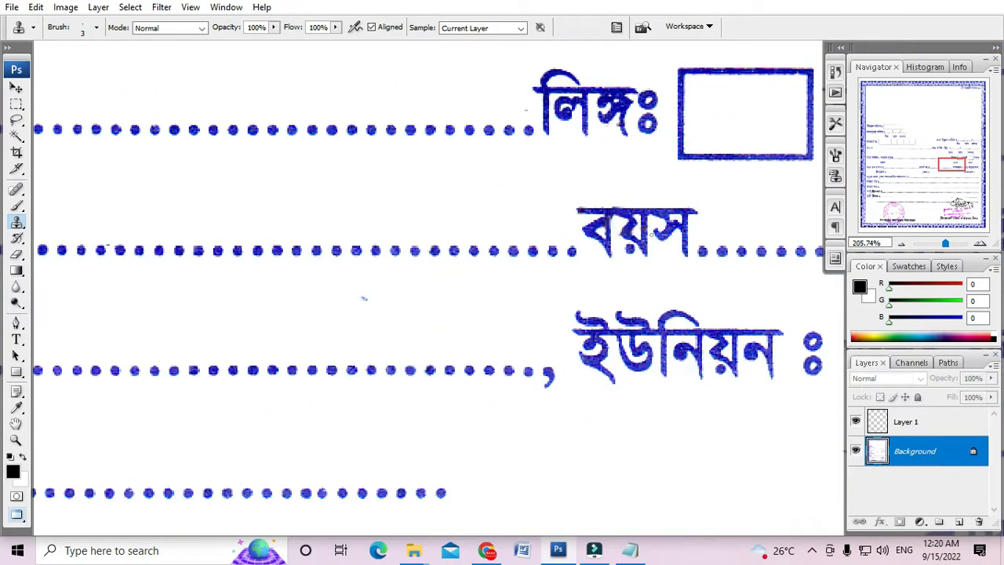
pyautogui.scroll(-1, 640, 213)
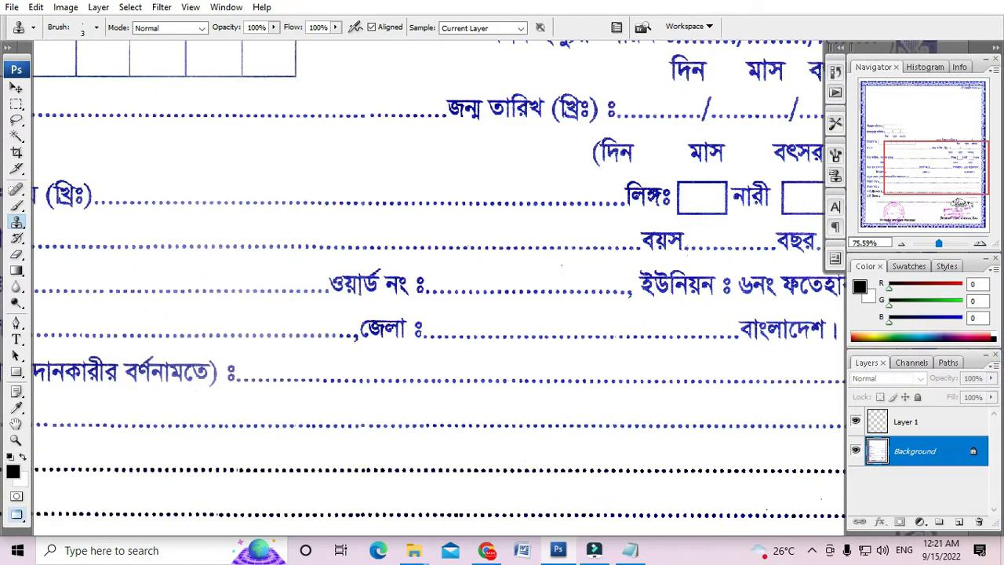
pyautogui.scroll(-2, 693, 236)
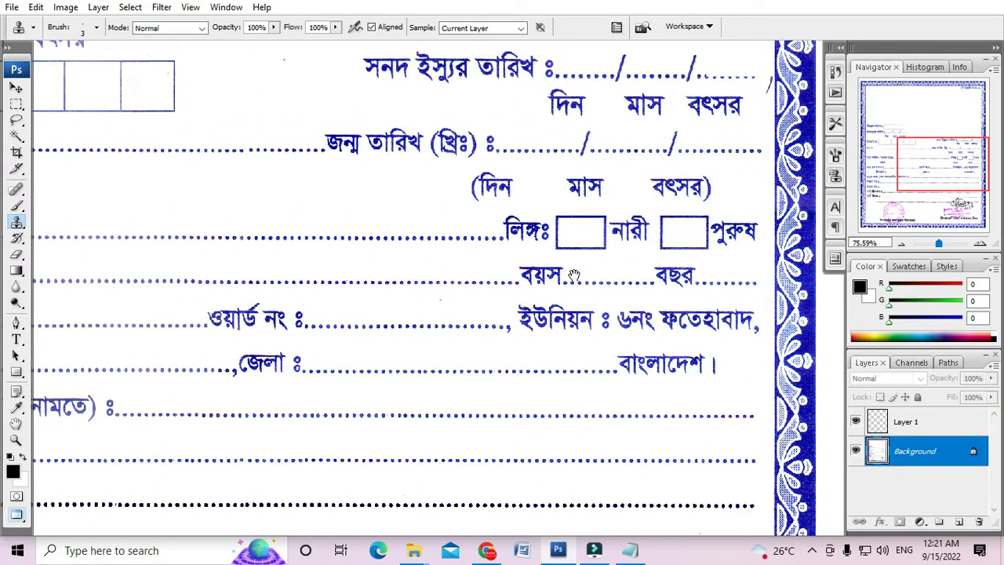
pyautogui.moveTo(497, 300); pyautogui.dragTo(521, 258)
pyautogui.scroll(1, 521, 258)
pyautogui.scroll(6, 576, 226)
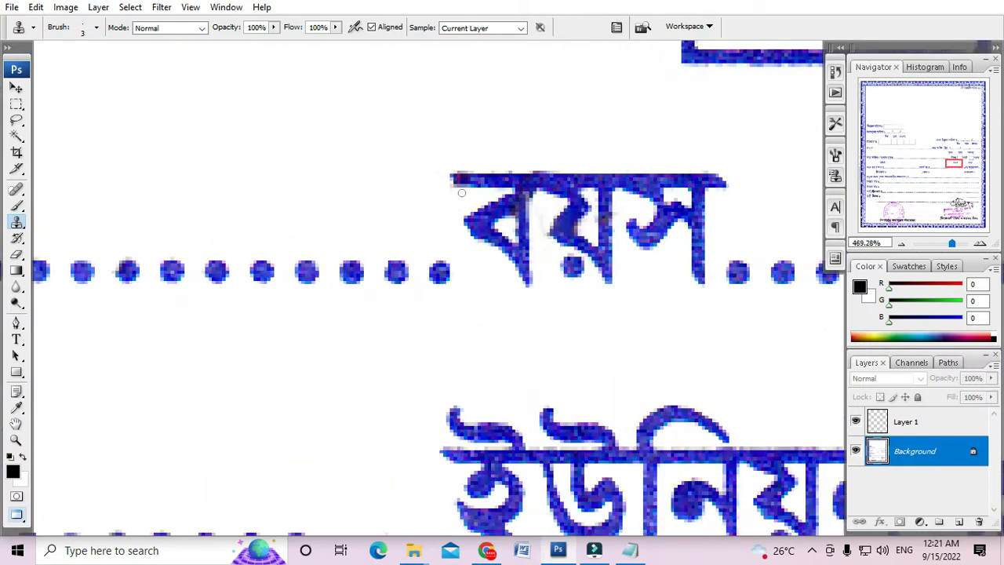
pyautogui.keyDown('alt'); pyautogui.click(482, 177); pyautogui.keyUp('alt')
pyautogui.scroll(4, 488, 185)
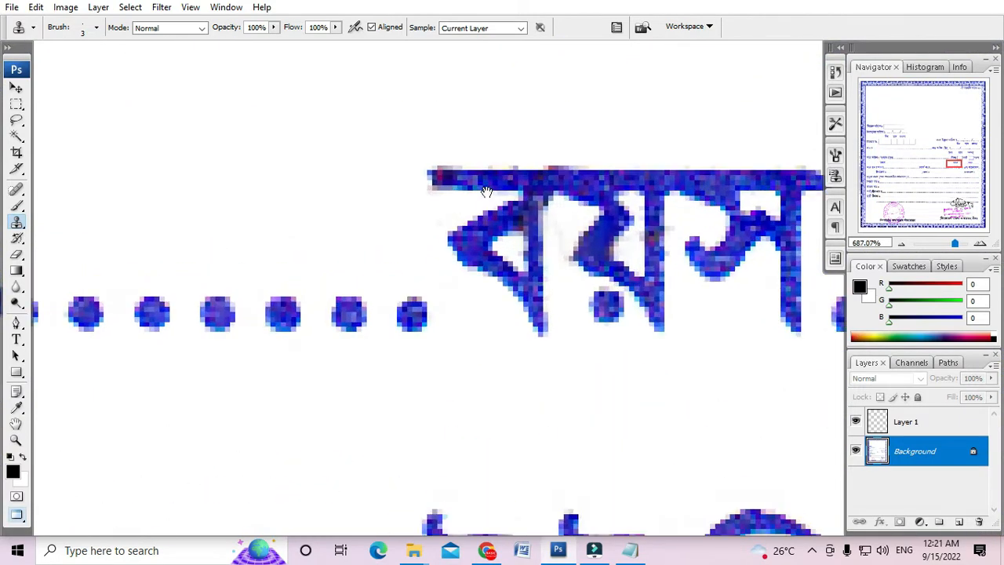
pyautogui.keyDown('alt'); pyautogui.click(492, 188); pyautogui.keyUp('alt')
pyautogui.click(16, 106)
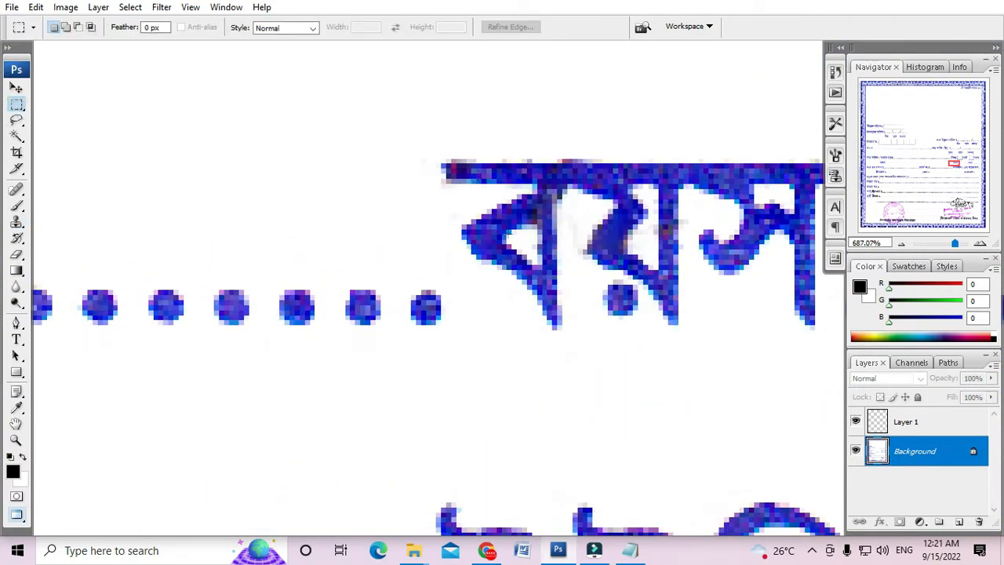
pyautogui.moveTo(485, 167); pyautogui.dragTo(446, 184)
pyautogui.click(551, 169)
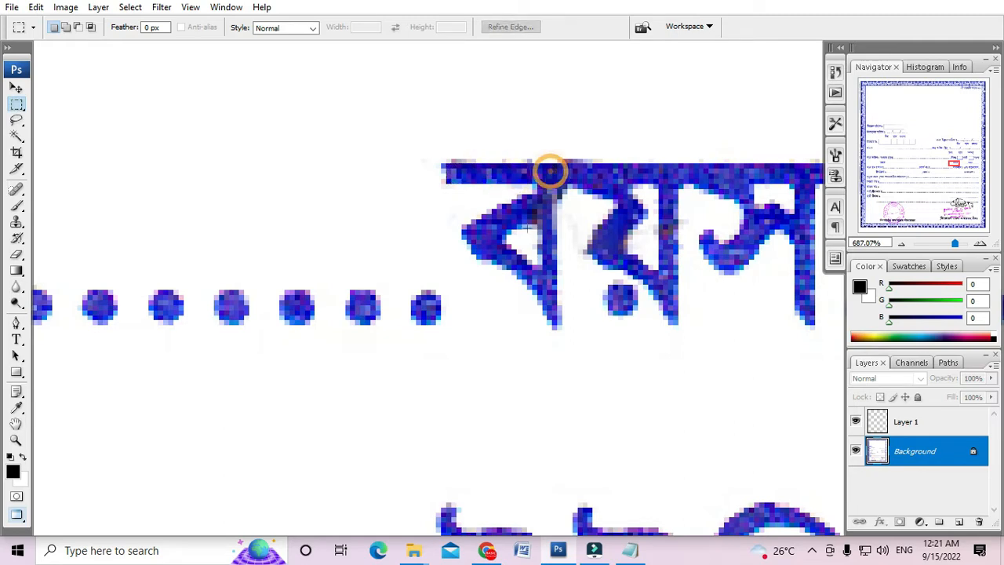
# Patch the discoloured stem of the first letter and the gap inside it with small duplicated pieces.
pyautogui.moveTo(539, 273); pyautogui.dragTo(552, 296)
pyautogui.moveTo(547, 284); pyautogui.dragTo(546, 244)
pyautogui.moveTo(546, 245); pyautogui.dragTo(546, 225)
pyautogui.moveTo(546, 225)
pyautogui.mouseDown()
pyautogui.moveTo(547, 216)
pyautogui.moveTo(542, 256)
pyautogui.mouseUp()
pyautogui.click(530, 235)
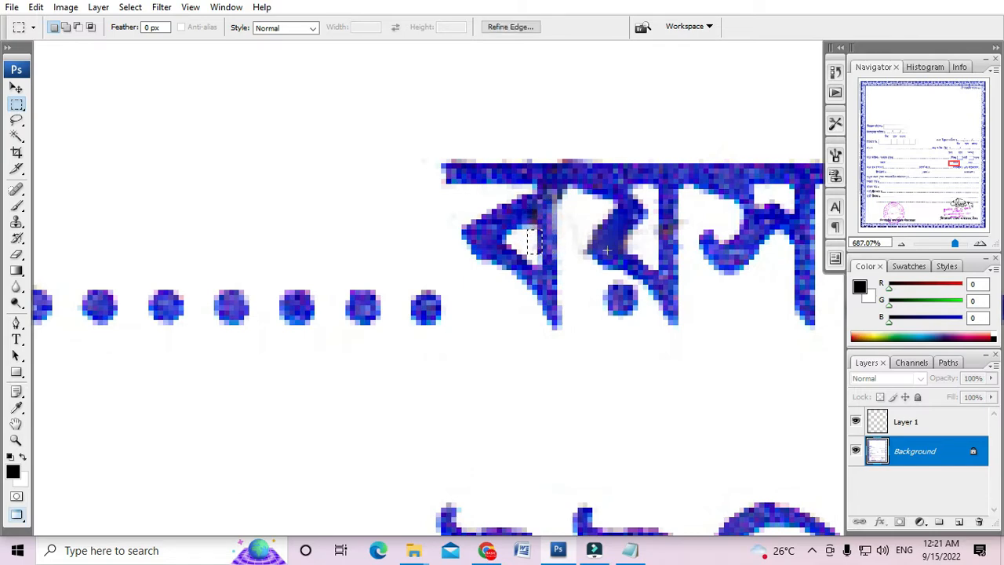
pyautogui.click(627, 244)
# Delete the leftover specks along the upper edge of the age label's headline.
pyautogui.scroll(-5, 652, 261)
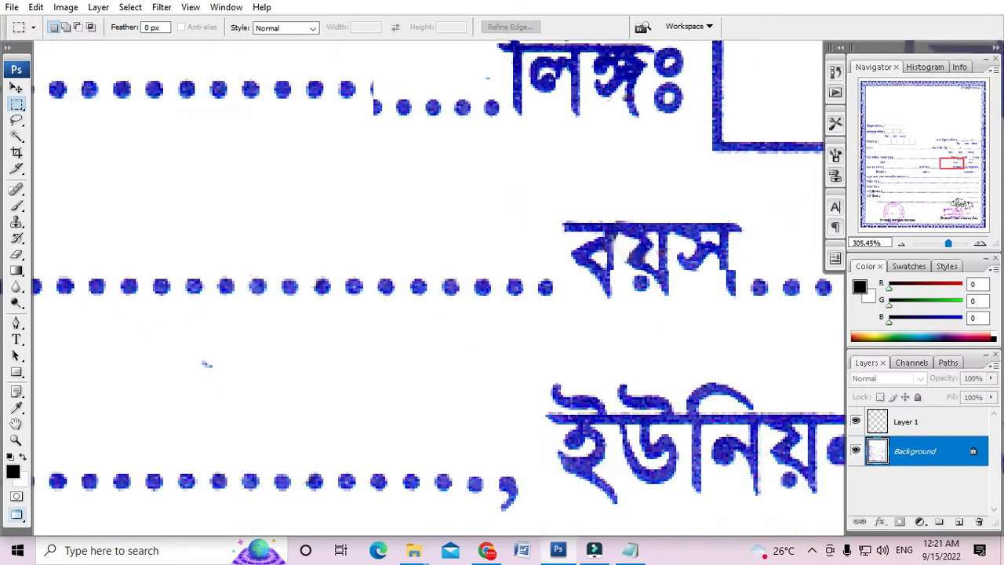
pyautogui.scroll(2, 589, 207)
pyautogui.moveTo(582, 193); pyautogui.dragTo(734, 226)
pyautogui.press('Delete')
pyautogui.click(744, 218)
pyautogui.moveTo(516, 201); pyautogui.dragTo(653, 226)
pyautogui.press('Delete')
pyautogui.click(682, 211)
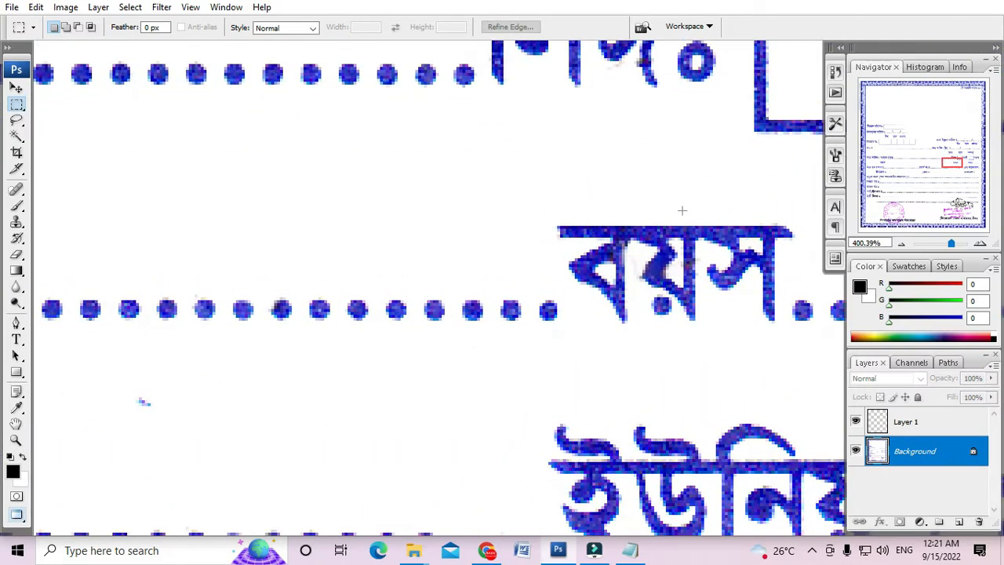
# Erase the short stray stroke crossing the lower-left edge of the signature's outline.
pyautogui.scroll(-5, 673, 260)
pyautogui.scroll(-3, 494, 306)
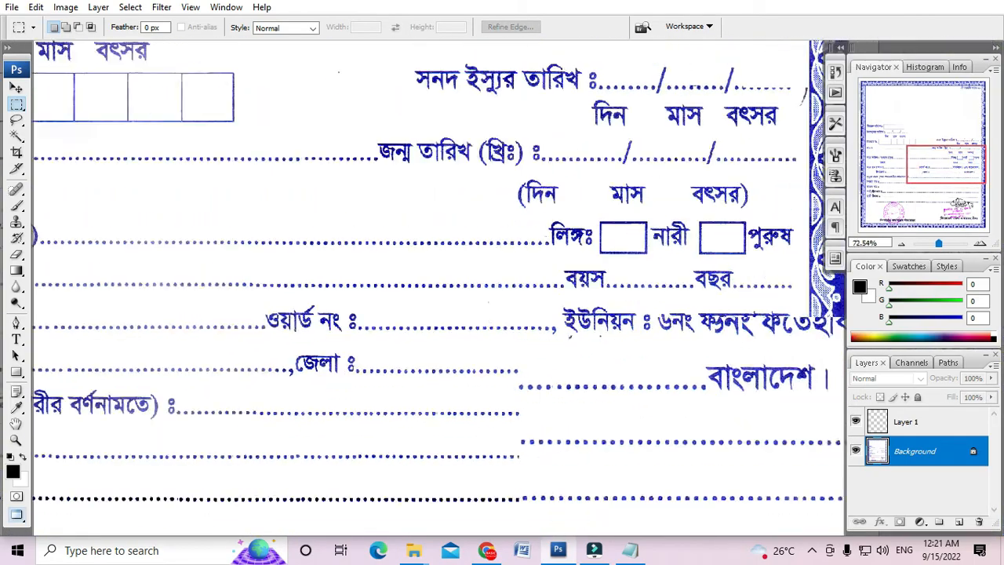
pyautogui.scroll(-1, 524, 332)
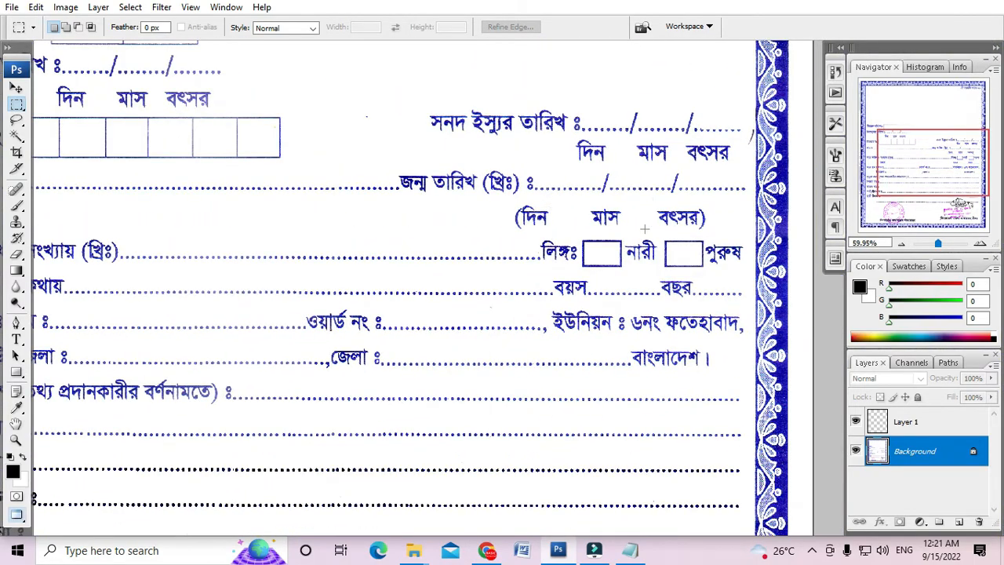
pyautogui.scroll(-1, 549, 290)
pyautogui.moveTo(381, 374)
pyautogui.mouseDown()
pyautogui.moveTo(610, 202)
pyautogui.moveTo(444, 157)
pyautogui.moveTo(298, 182)
pyautogui.mouseUp()
pyautogui.scroll(8, 557, 341)
pyautogui.scroll(6, 504, 274)
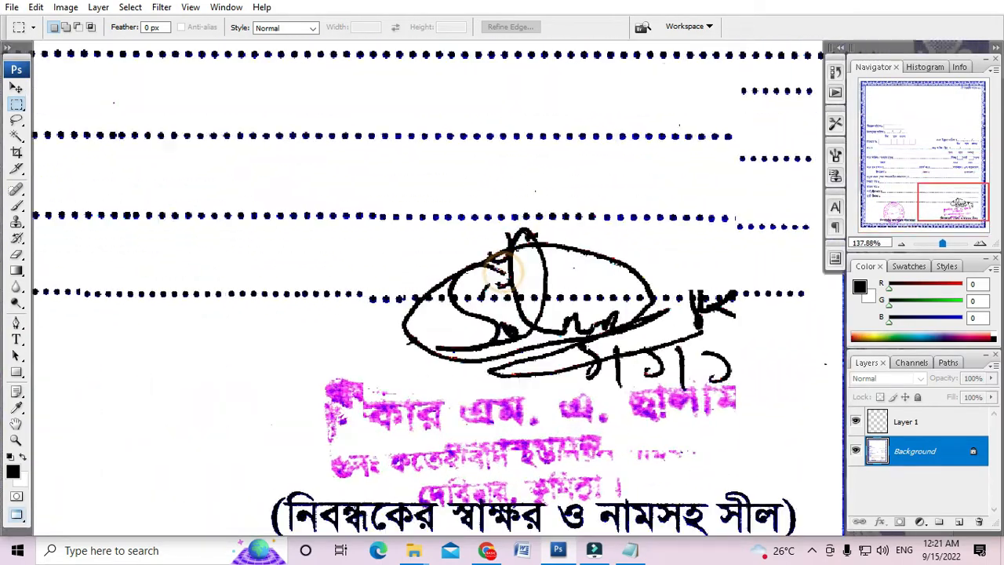
pyautogui.scroll(4, 365, 404)
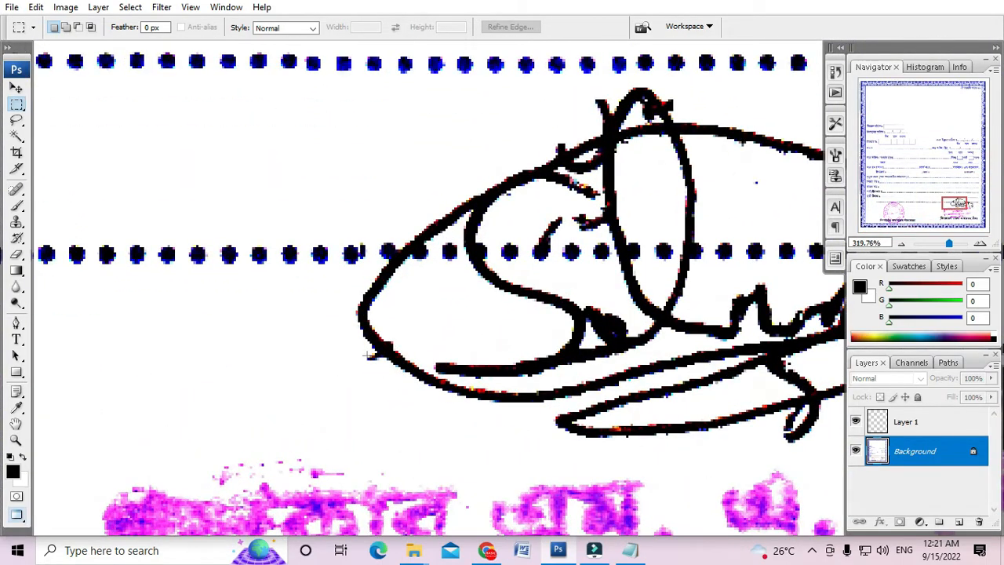
pyautogui.press('e')
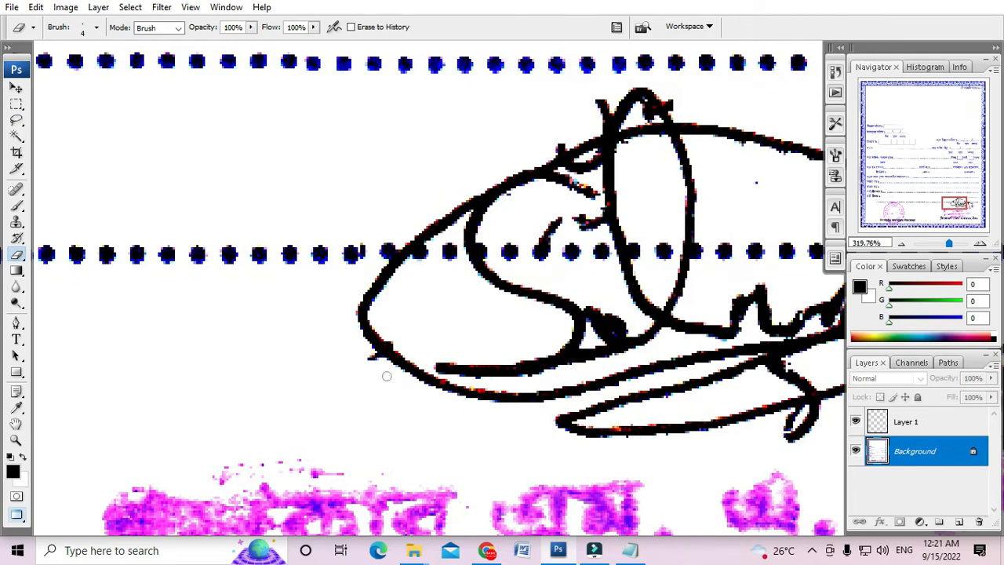
pyautogui.moveTo(386, 375)
pyautogui.mouseDown()
pyautogui.moveTo(377, 358)
pyautogui.moveTo(356, 356)
pyautogui.mouseUp()
pyautogui.click(400, 347)
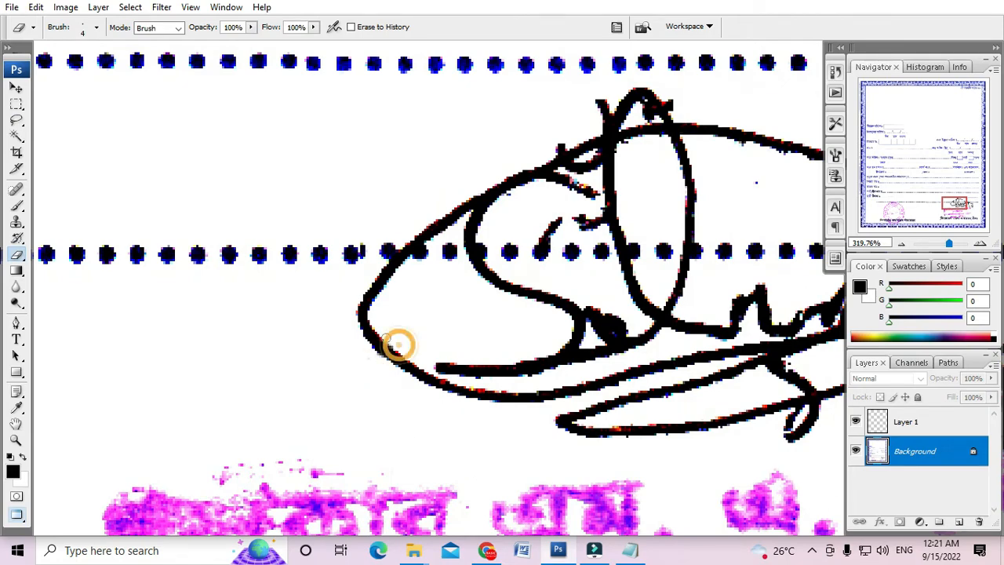
# Erase the stray marks inside and beside the signature's top loop, just below the dotted line.
pyautogui.moveTo(635, 292); pyautogui.dragTo(583, 314)
pyautogui.moveTo(500, 150); pyautogui.dragTo(511, 255)
pyautogui.scroll(-2, 512, 255)
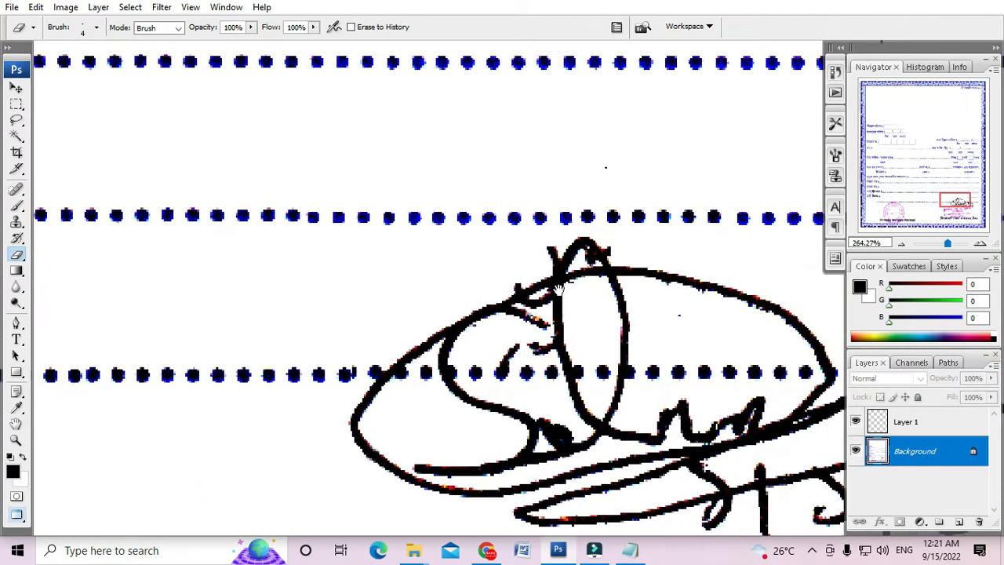
pyautogui.scroll(3, 549, 255)
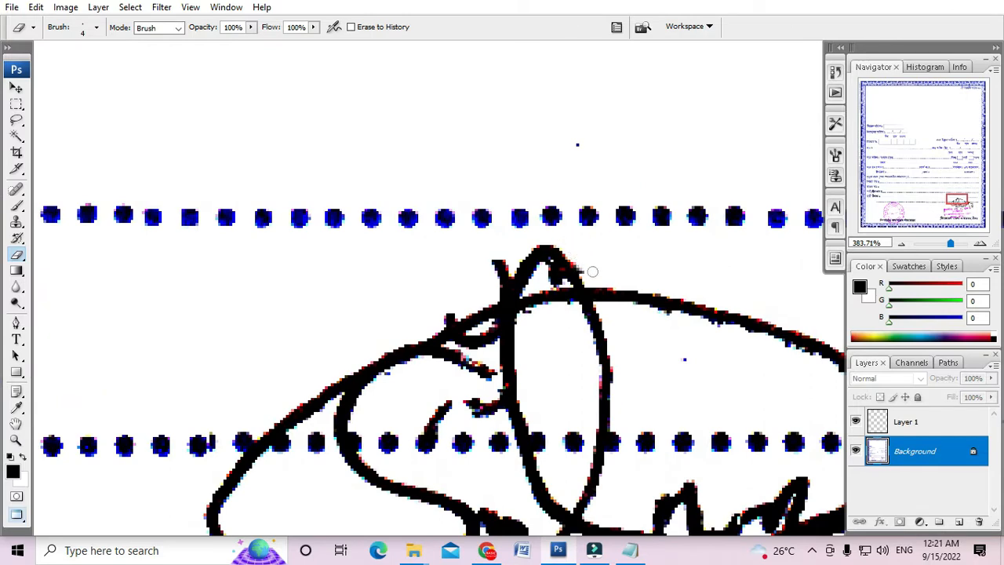
pyautogui.moveTo(547, 275); pyautogui.dragTo(546, 281)
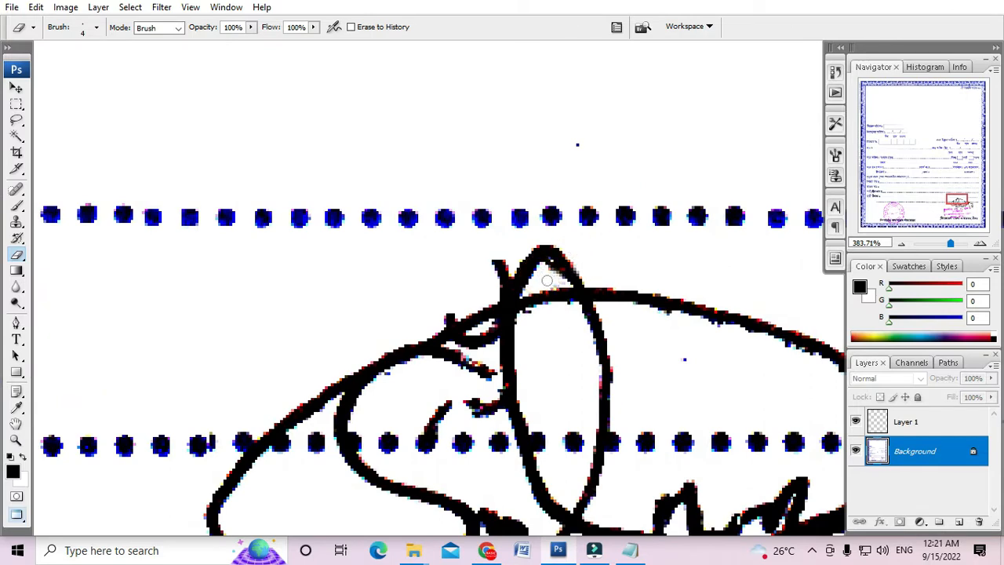
pyautogui.scroll(-3, 612, 297)
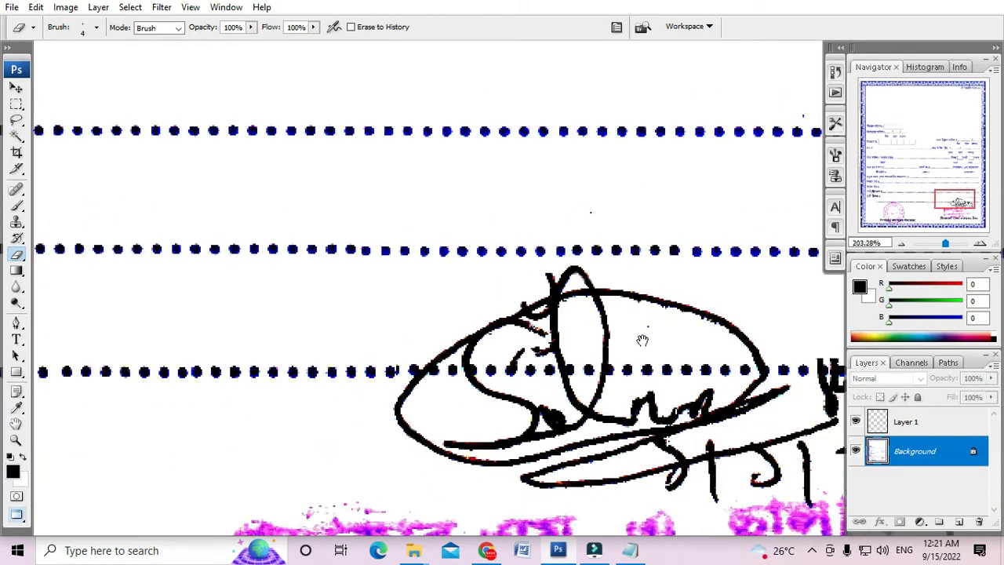
# Erase the handwritten strokes below and above the dotted line beside the signature, enlarging the eraser to 15.
pyautogui.moveTo(643, 340); pyautogui.dragTo(555, 271)
pyautogui.scroll(-2, 556, 271)
pyautogui.moveTo(698, 314); pyautogui.dragTo(526, 286)
pyautogui.scroll(4, 608, 299)
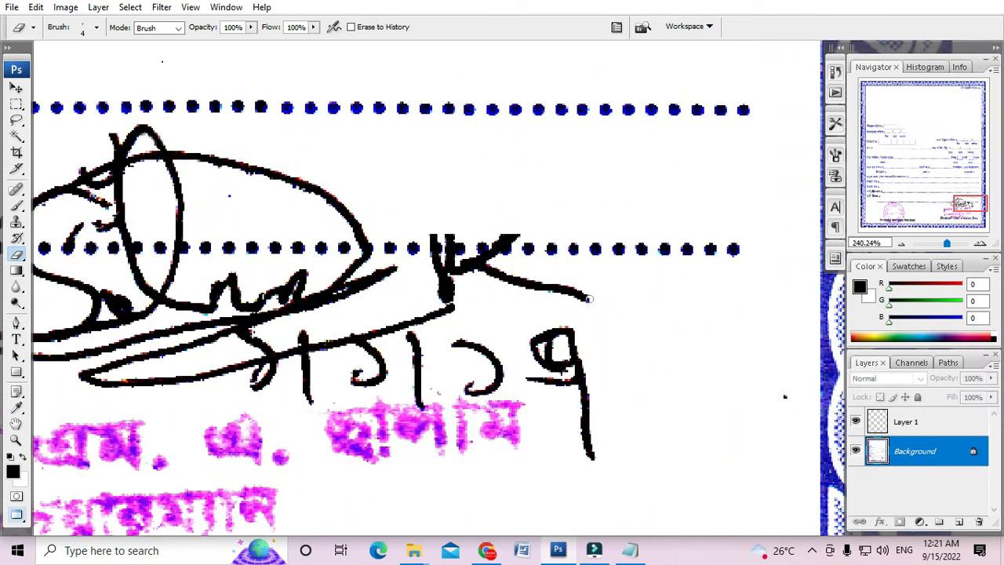
pyautogui.moveTo(590, 298)
pyautogui.mouseDown()
pyautogui.moveTo(513, 283)
pyautogui.moveTo(443, 287)
pyautogui.moveTo(431, 269)
pyautogui.moveTo(442, 272)
pyautogui.mouseUp()
pyautogui.press(']')
pyautogui.press(']')
pyautogui.press(']')
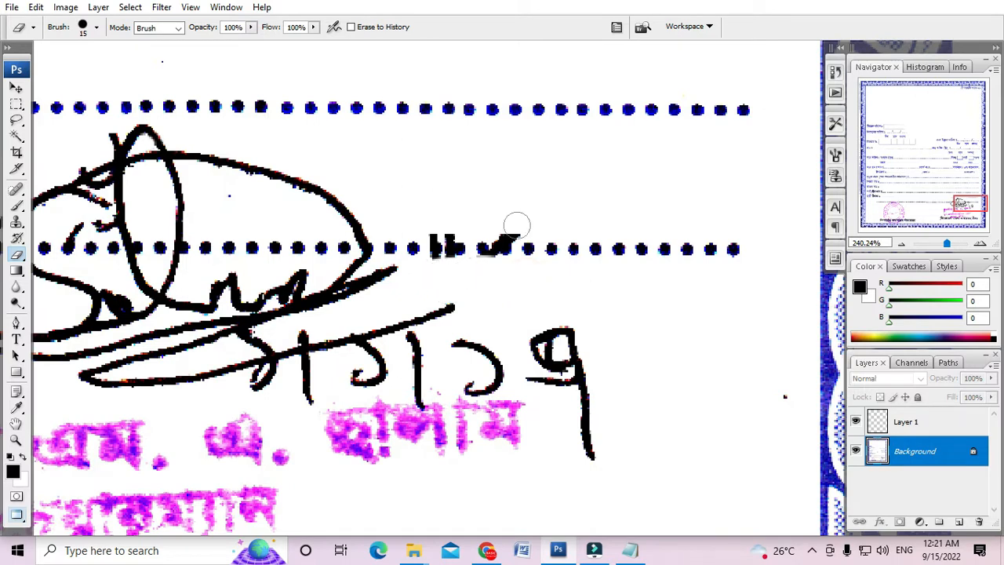
pyautogui.moveTo(520, 223)
pyautogui.mouseDown()
pyautogui.moveTo(494, 222)
pyautogui.moveTo(643, 264)
pyautogui.moveTo(511, 261)
pyautogui.mouseUp()
# Cover the leftover ink on the dotted line beside the signature with a copied run of clean dots, aligned to the line's spacing.
pyautogui.scroll(2, 536, 255)
pyautogui.press('m')
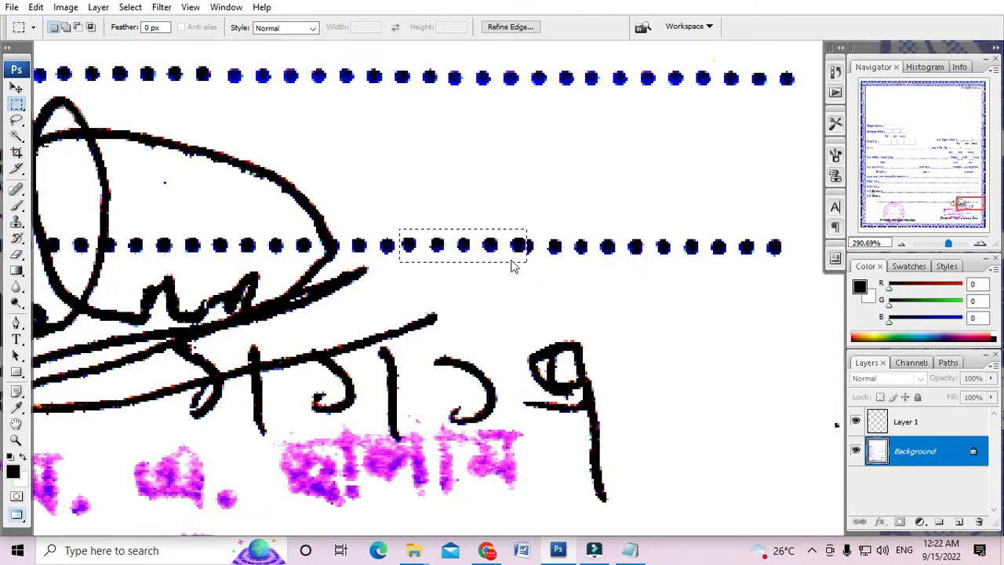
pyautogui.press('Right')
pyautogui.press('Right')
pyautogui.press('Right')
pyautogui.click(537, 196)
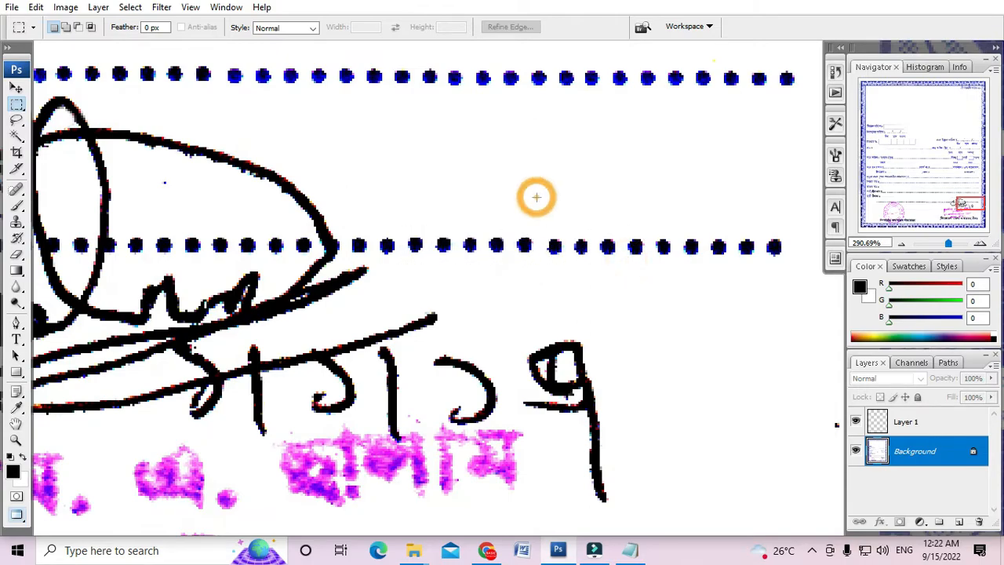
# Delete a section of the form's right border beside the empty header area.
pyautogui.scroll(-8, 537, 196)
pyautogui.moveTo(509, 291); pyautogui.dragTo(575, 274)
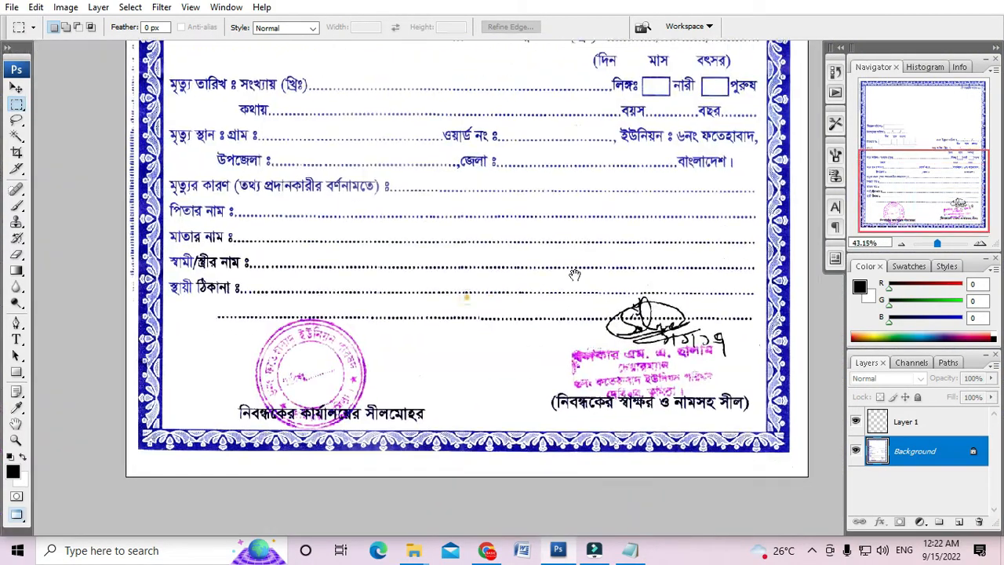
pyautogui.scroll(-3, 574, 273)
pyautogui.scroll(-1, 575, 291)
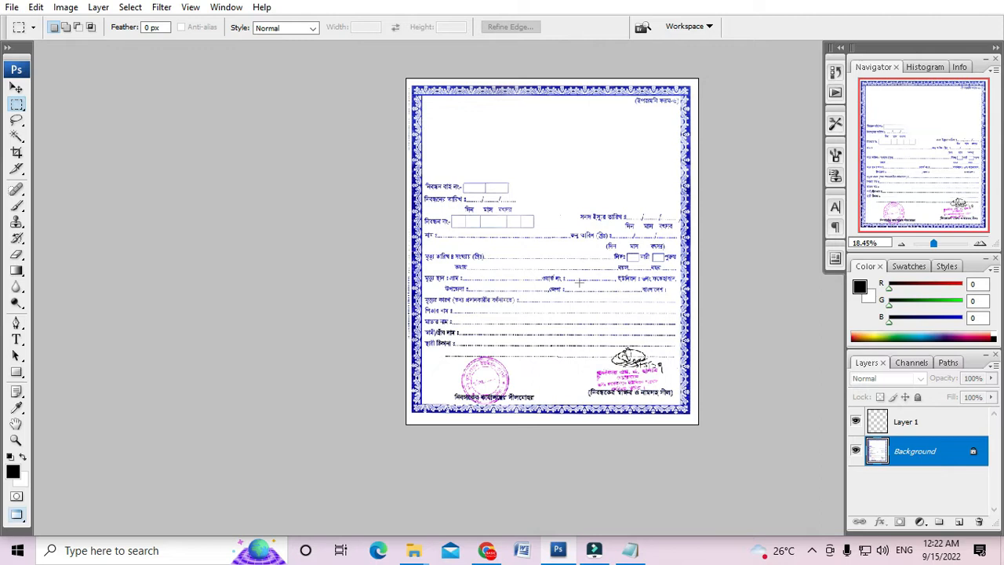
pyautogui.scroll(4, 589, 185)
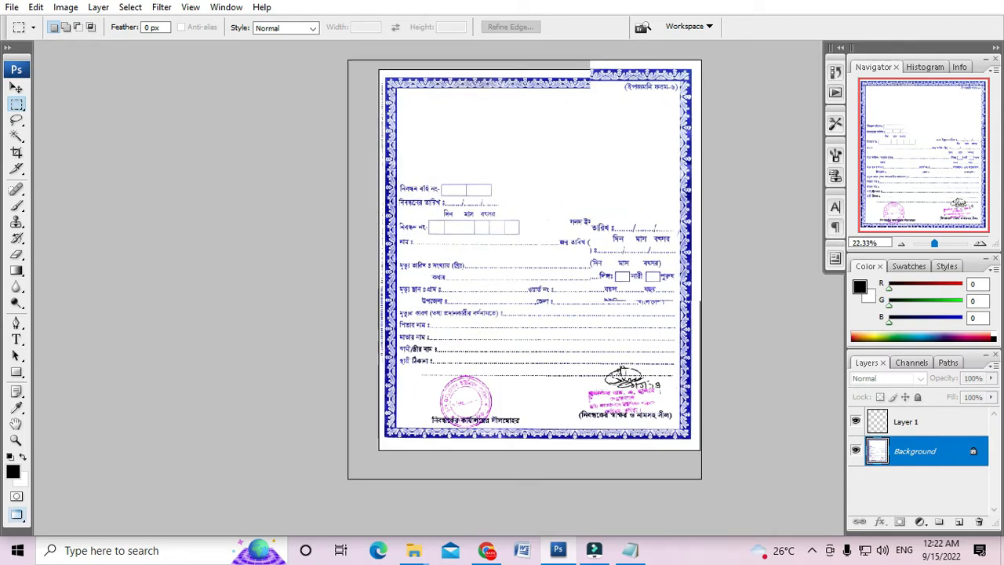
pyautogui.moveTo(645, 175); pyautogui.dragTo(715, 269)
pyautogui.press('Delete')
pyautogui.click(483, 218)
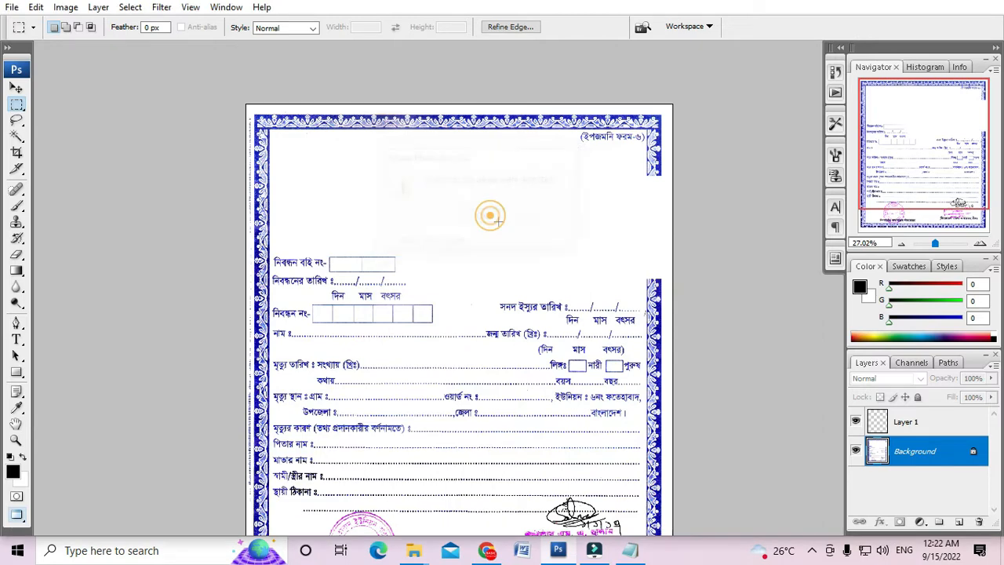
# Delete the rest of the form's right border along its full height.
pyautogui.scroll(-2, 604, 239)
pyautogui.moveTo(628, 281); pyautogui.dragTo(581, 135)
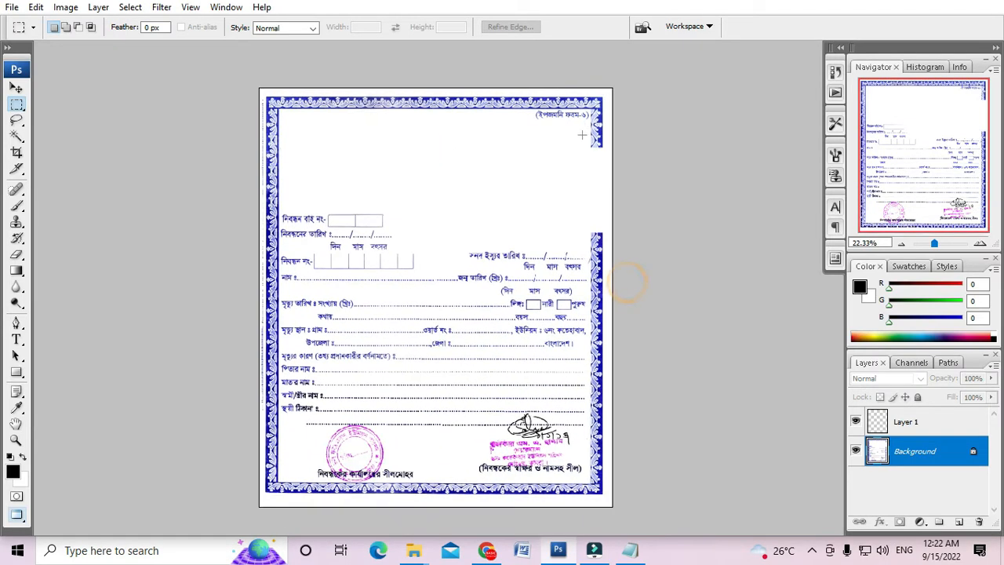
pyautogui.moveTo(612, 166); pyautogui.dragTo(692, 479)
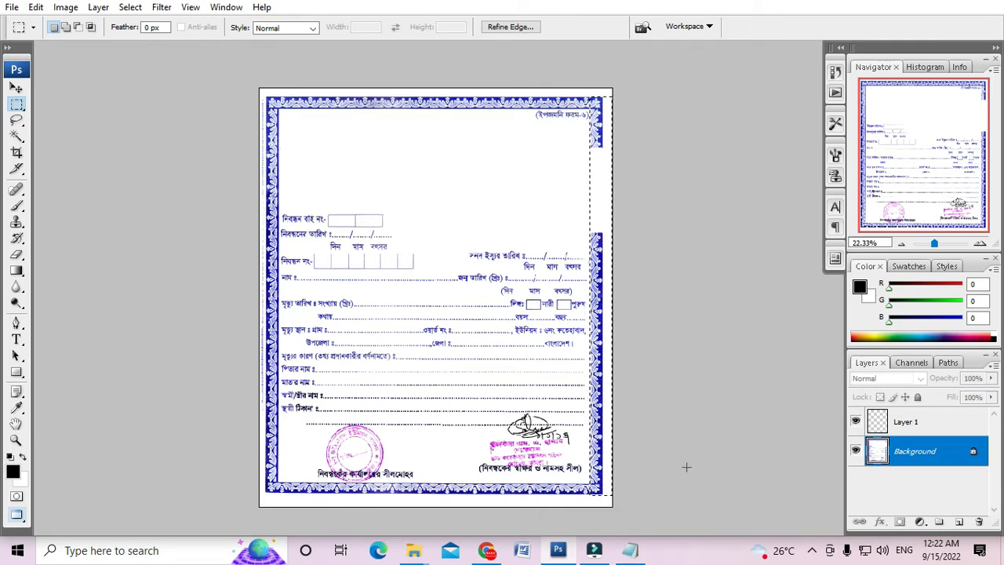
pyautogui.press('Delete')
pyautogui.click(689, 452)
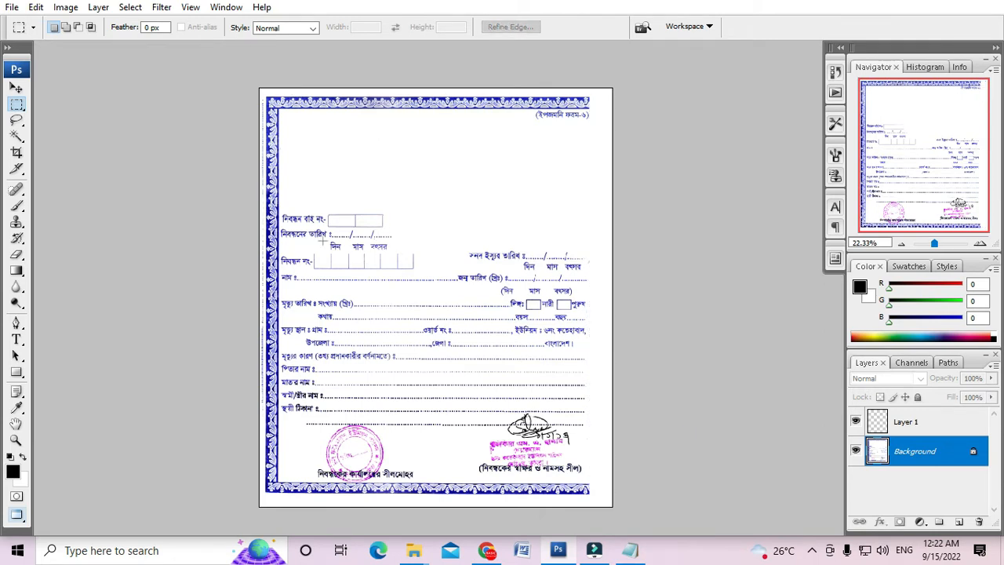
# Duplicate the full-height left border strip onto its own layer and move the copy toward the form's right side.
pyautogui.moveTo(264, 92); pyautogui.dragTo(279, 500)
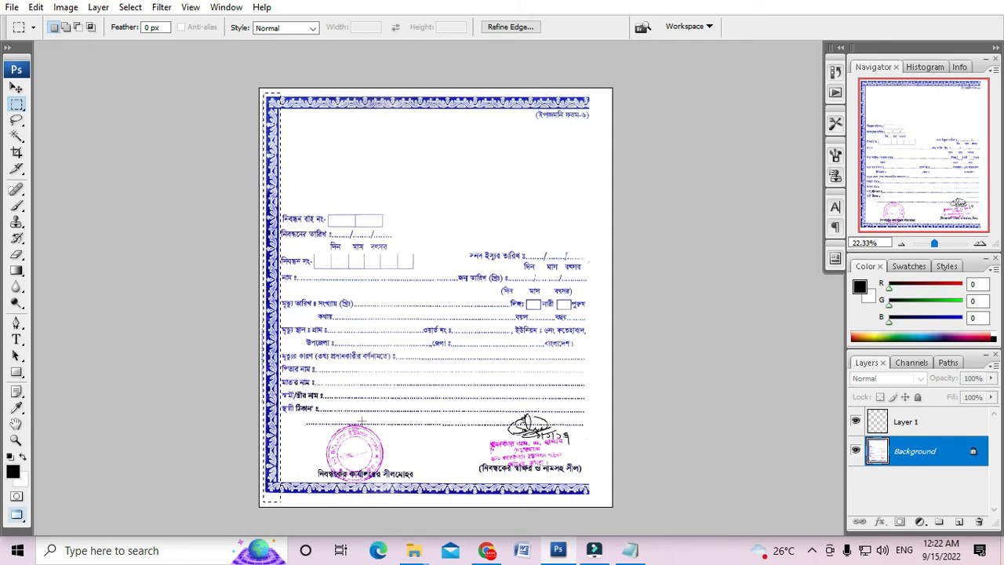
pyautogui.press('c')
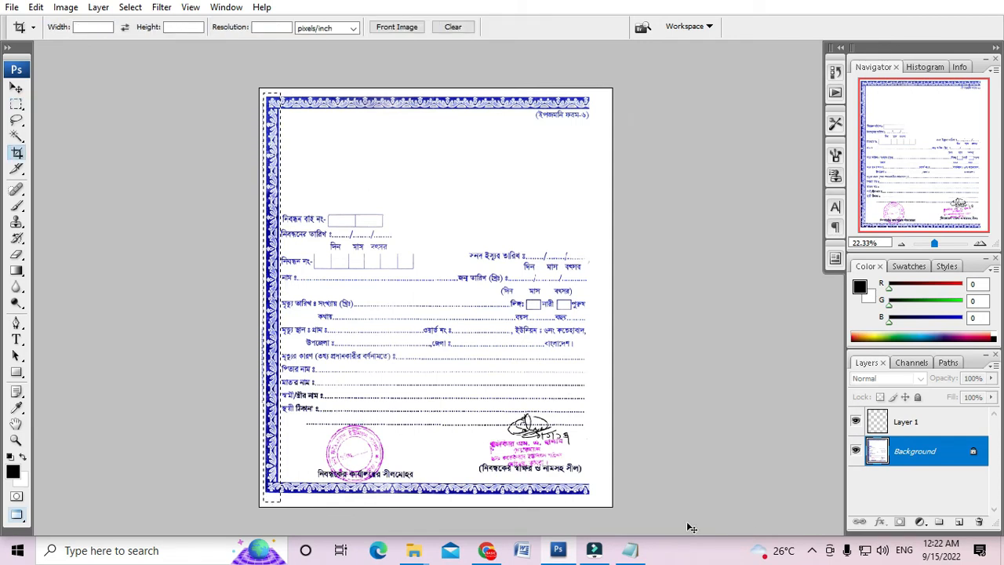
pyautogui.hotkey('ctrl', 'j')
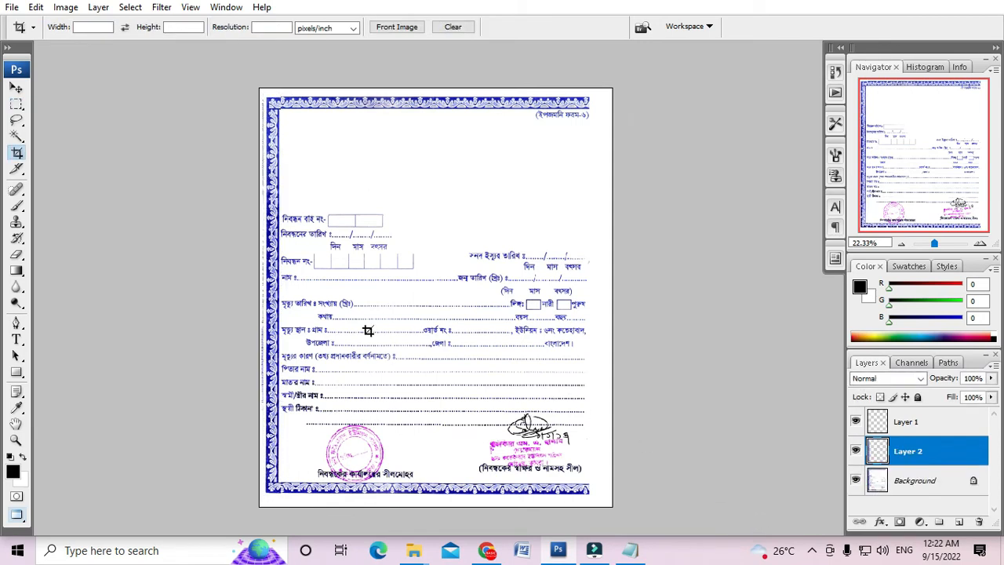
pyautogui.press('v')
pyautogui.moveTo(281, 296); pyautogui.dragTo(584, 274)
# Flip the copied border strip horizontally and position it along the form's right edge at the top corner.
pyautogui.click(16, 88)
pyautogui.hotkey('ctrl', 't')
pyautogui.rightClick(540, 264)
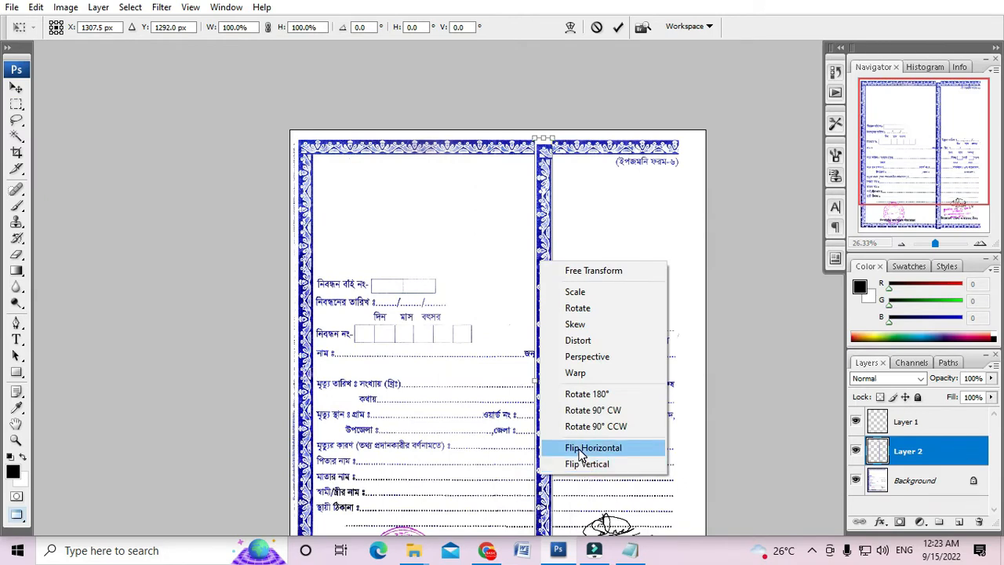
pyautogui.click(580, 449)
pyautogui.moveTo(560, 314); pyautogui.dragTo(696, 312)
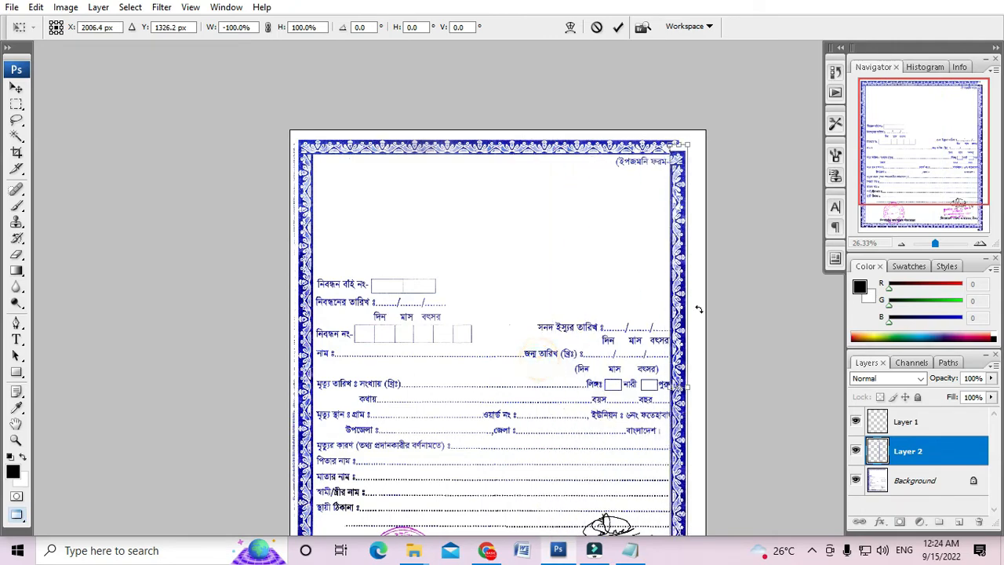
pyautogui.scroll(2, 690, 306)
pyautogui.scroll(1, 608, 247)
pyautogui.scroll(3, 596, 336)
pyautogui.moveTo(596, 335); pyautogui.dragTo(614, 312)
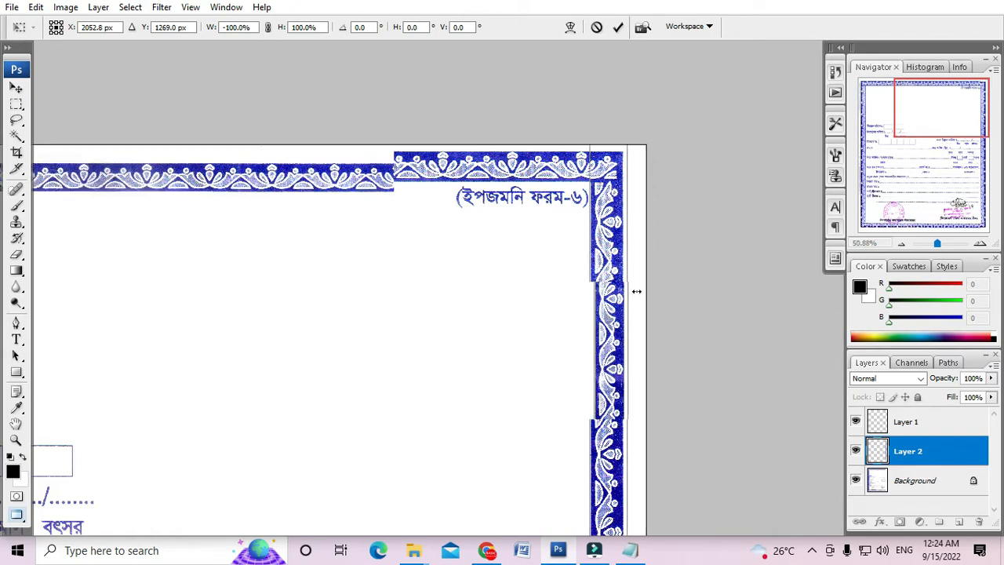
pyautogui.scroll(-2, 637, 286)
pyautogui.press('Return')
# Nudge the new right border strip down to meet the bottom border at the corner.
pyautogui.scroll(-5, 642, 280)
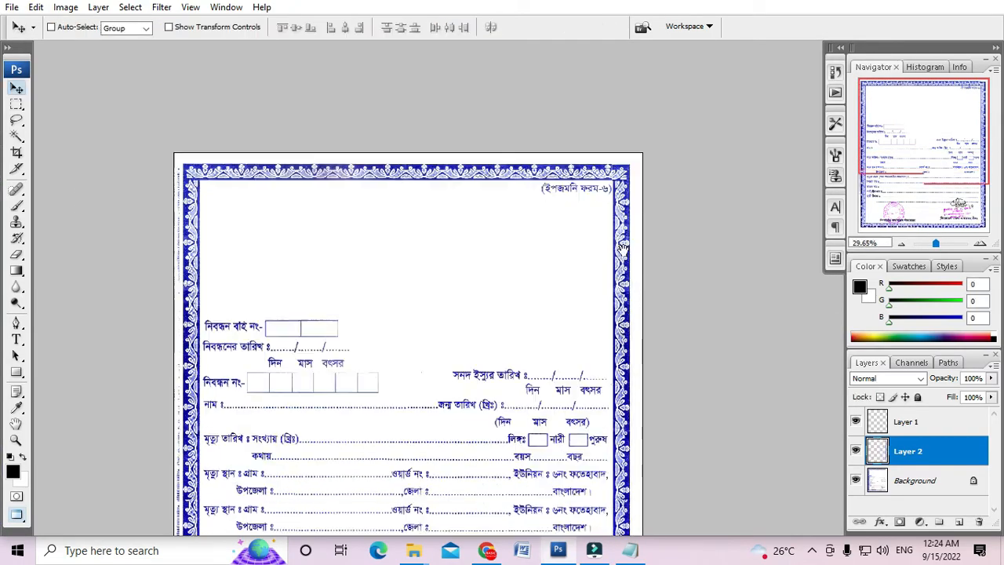
pyautogui.scroll(2, 642, 464)
pyautogui.scroll(3, 641, 464)
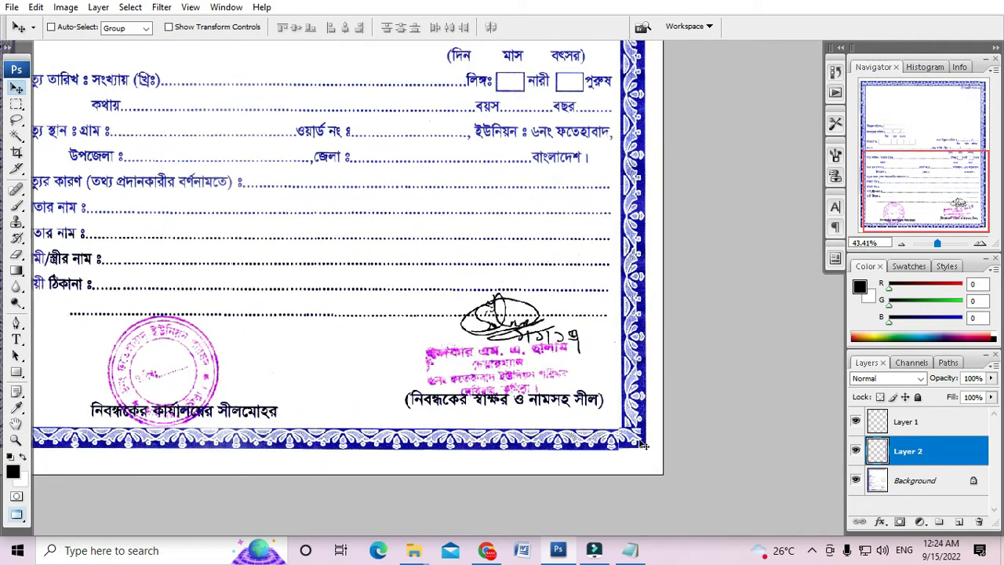
pyautogui.press('Down')
pyautogui.press('Down')
pyautogui.press('Down')
pyautogui.press('Down')
pyautogui.press('Down')
pyautogui.press('Down')
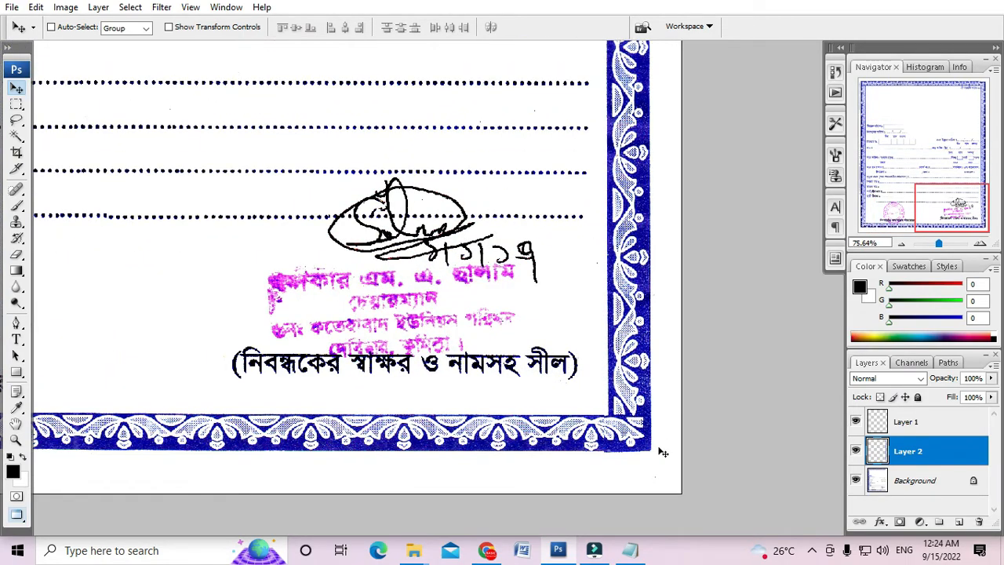
pyautogui.press('Down')
# Stretch the right border strip's top end slightly upward to meet the top border, and nudge the strip down into line.
pyautogui.scroll(-4, 663, 444)
pyautogui.moveTo(656, 188); pyautogui.dragTo(660, 478)
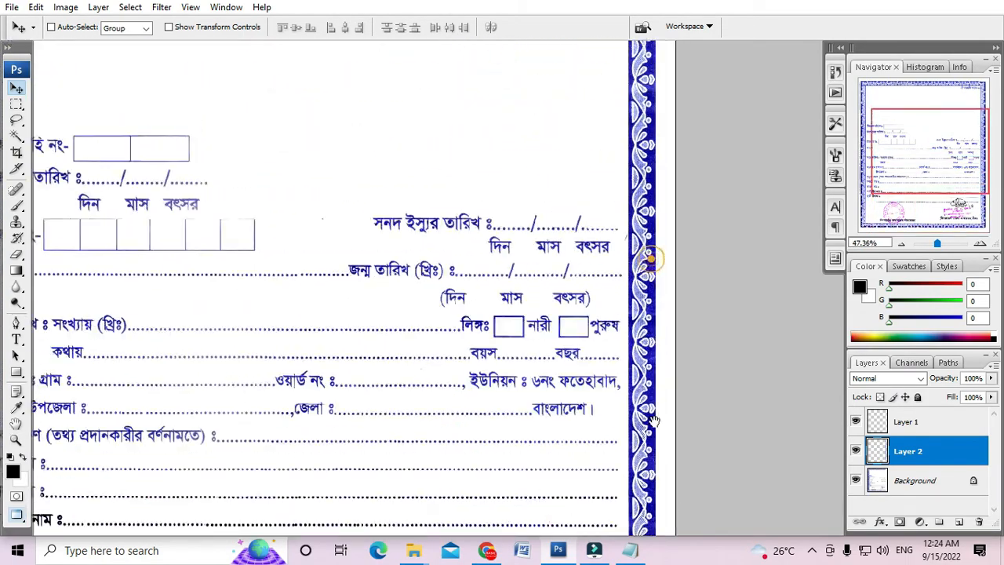
pyautogui.moveTo(652, 258); pyautogui.dragTo(672, 518)
pyautogui.scroll(1, 661, 306)
pyautogui.hotkey('ctrl', 't')
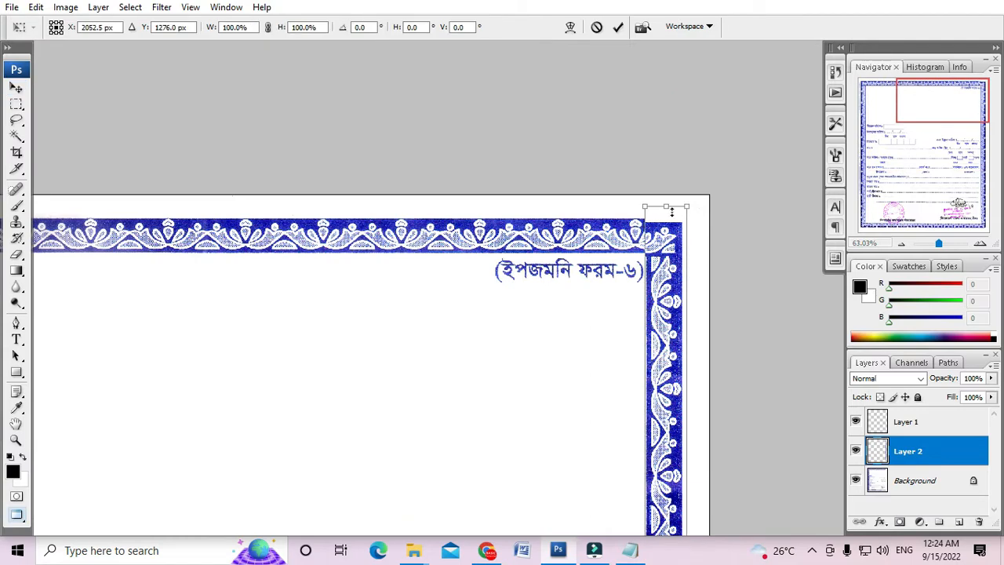
pyautogui.moveTo(669, 206); pyautogui.dragTo(670, 200)
pyautogui.press('Return')
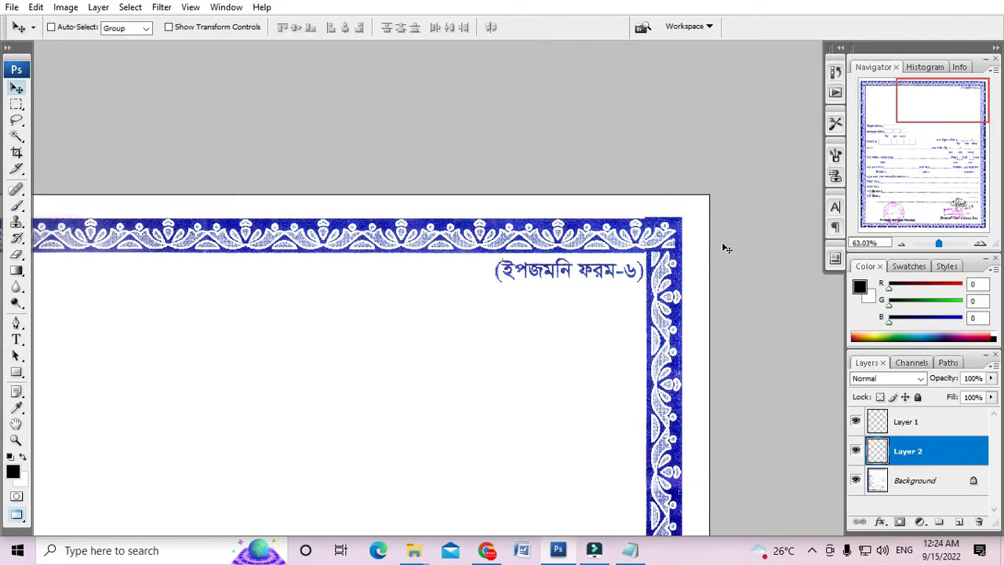
pyautogui.press('Down')
pyautogui.press('Down')
pyautogui.press('Down')
pyautogui.scroll(-6, 726, 248)
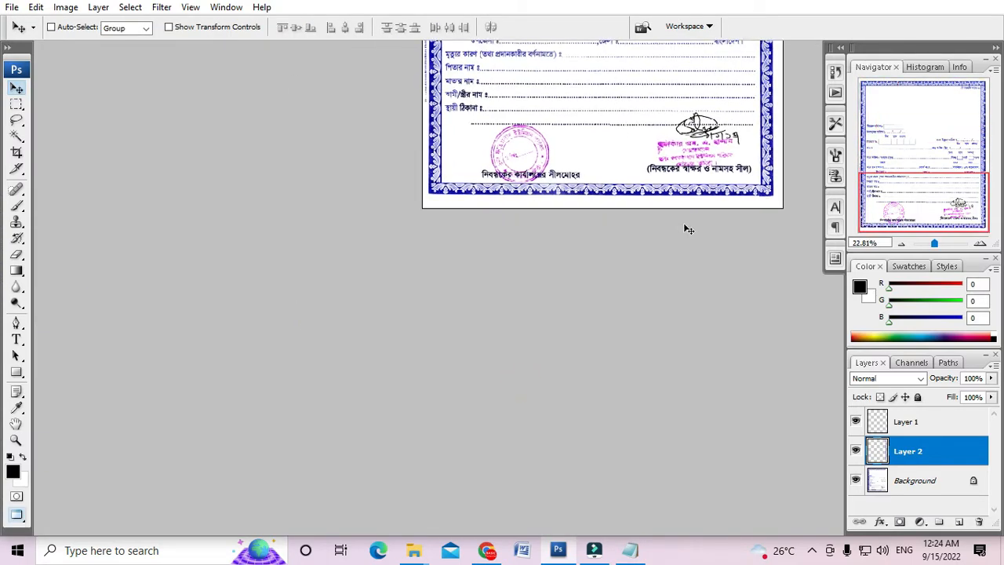
pyautogui.scroll(-2, 635, 313)
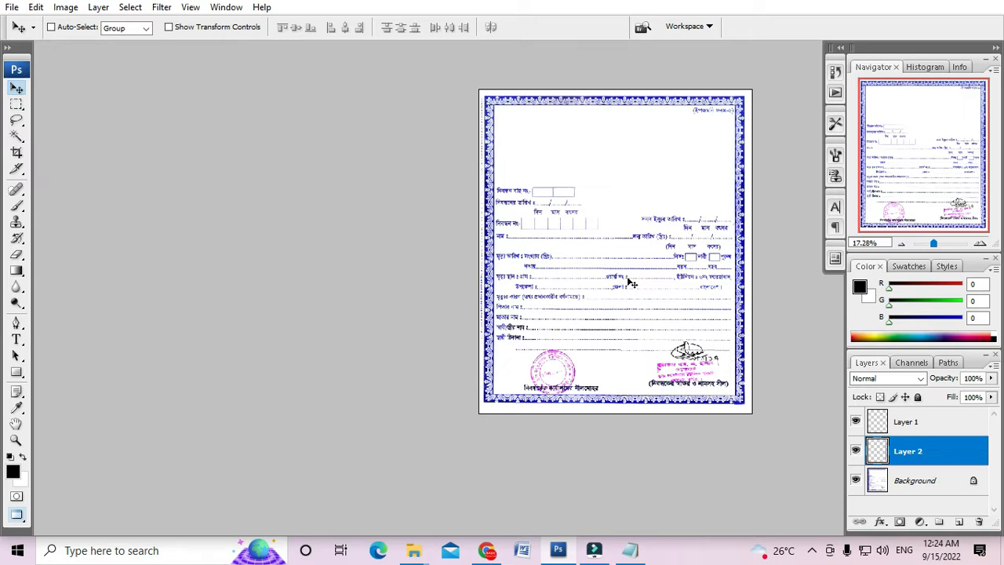
pyautogui.press('m')
pyautogui.moveTo(561, 204); pyautogui.dragTo(685, 327)
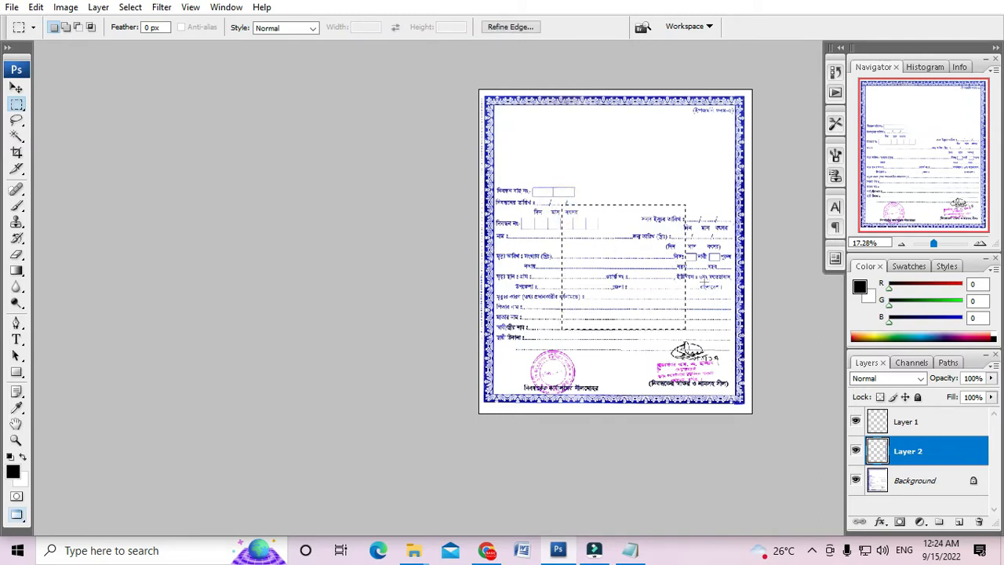
pyautogui.click(703, 284)
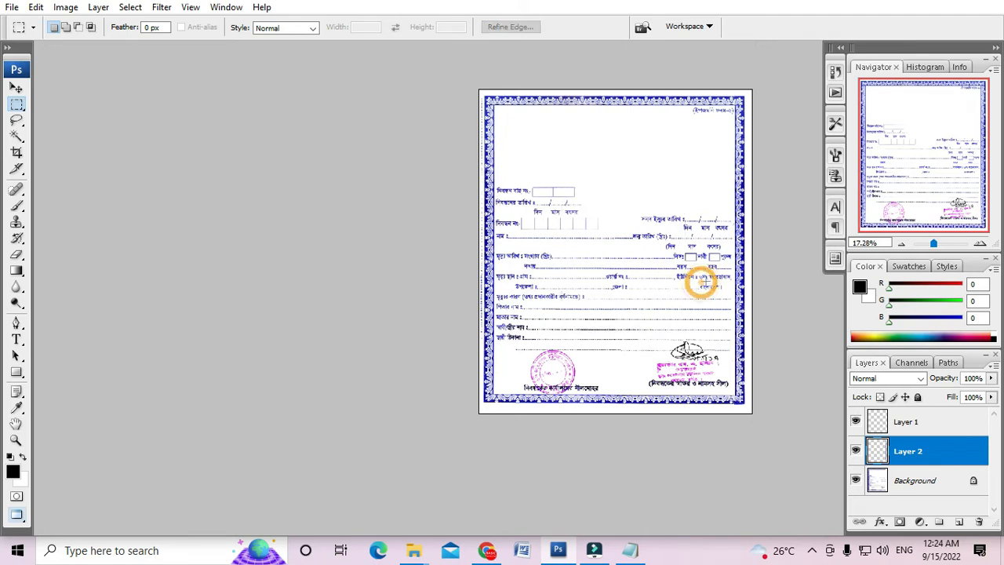